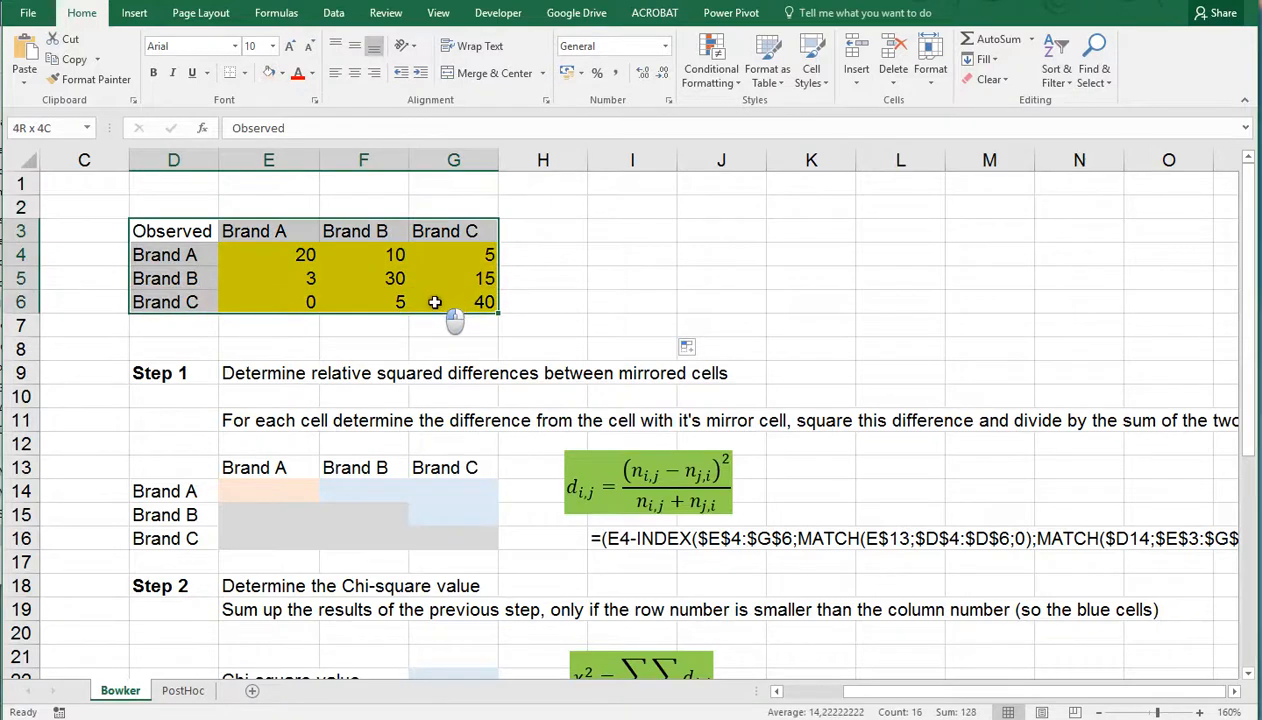
# Label the observed table with "after" in E2 above the columns and "before" in C4 beside the rows
pyautogui.click(283, 211)
pyautogui.write('after')
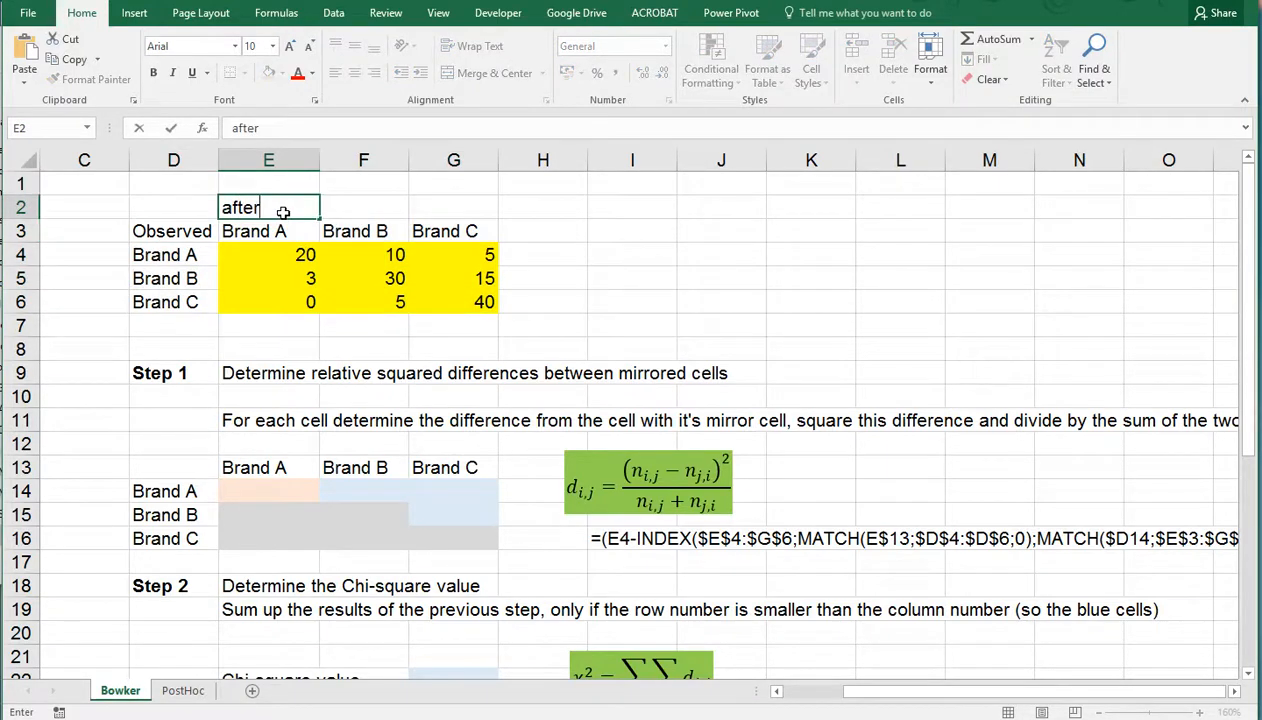
pyautogui.press('Return')
pyautogui.click(107, 254)
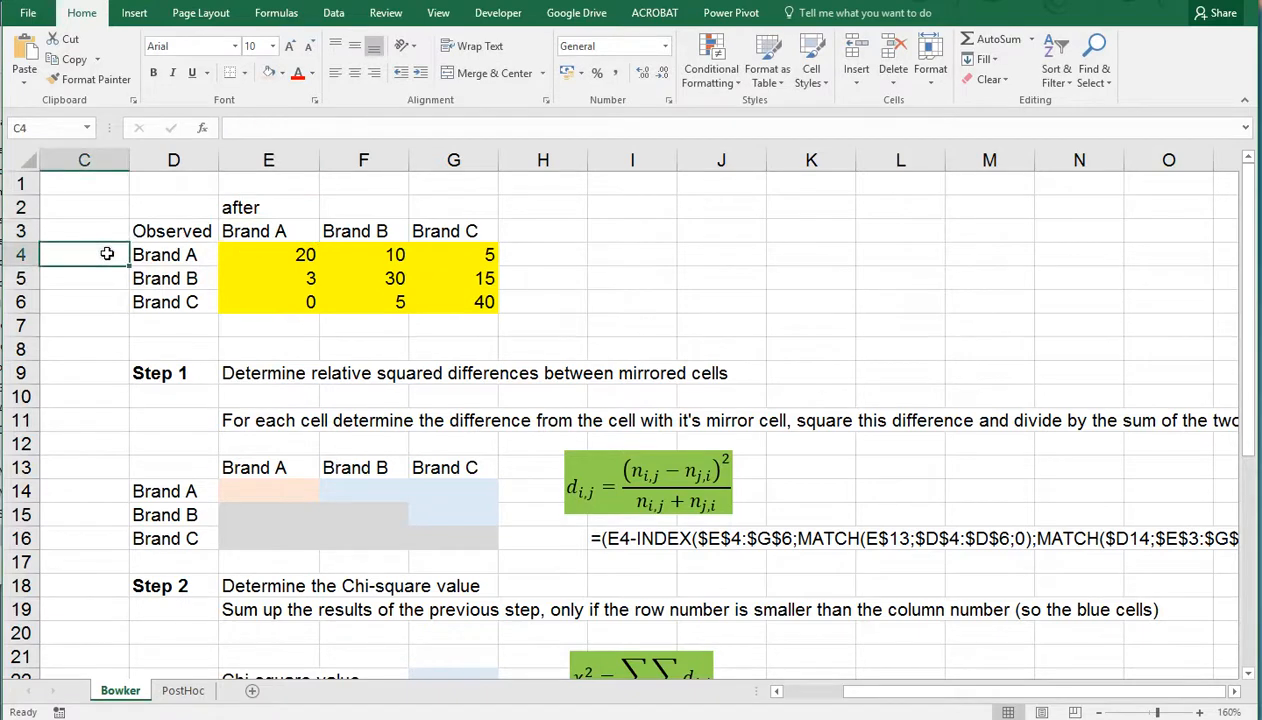
pyautogui.write('before')
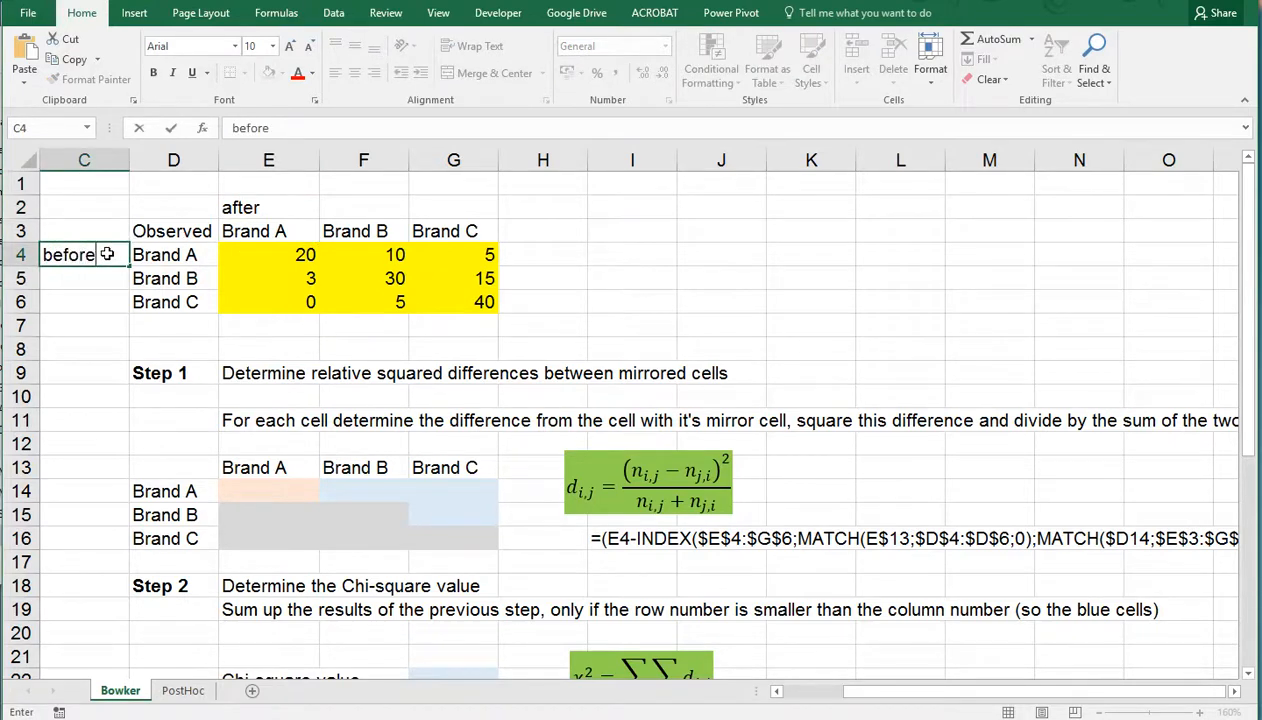
pyautogui.press('Return')
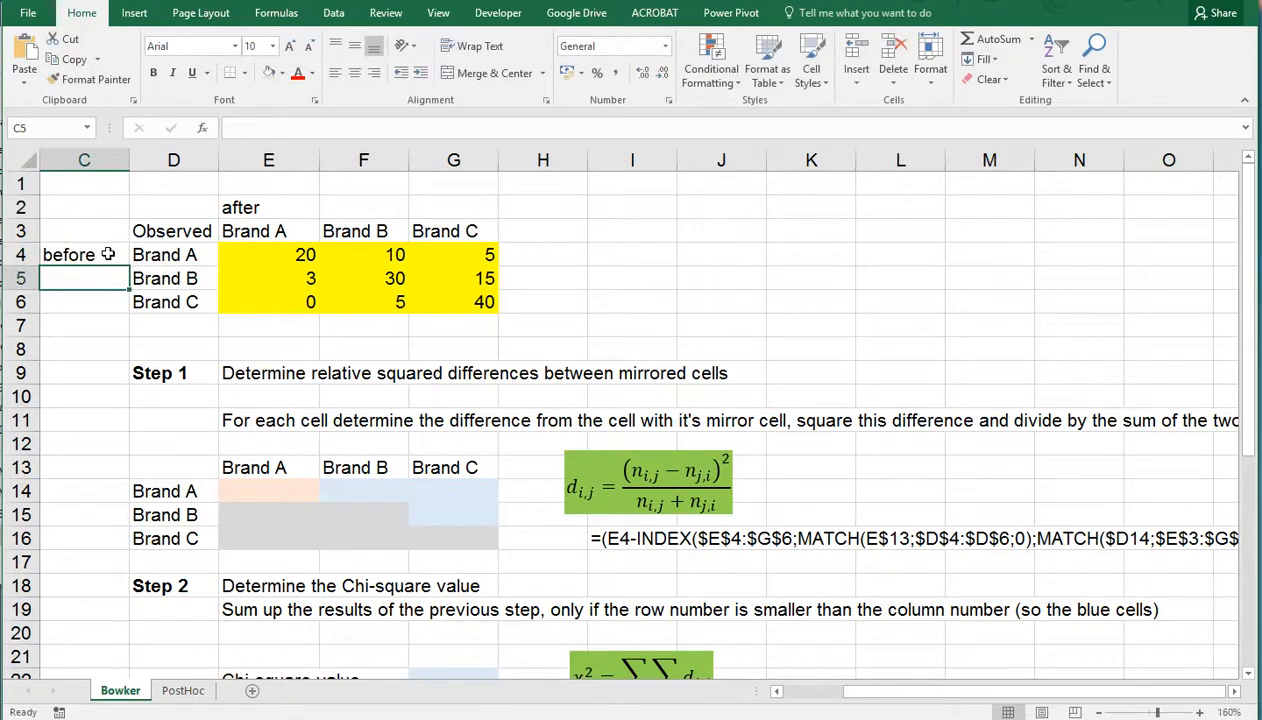
# Examine the observed table's before and after brand labels and the Brand A row counts in E4 and G4
pyautogui.moveTo(150, 254); pyautogui.dragTo(156, 293)
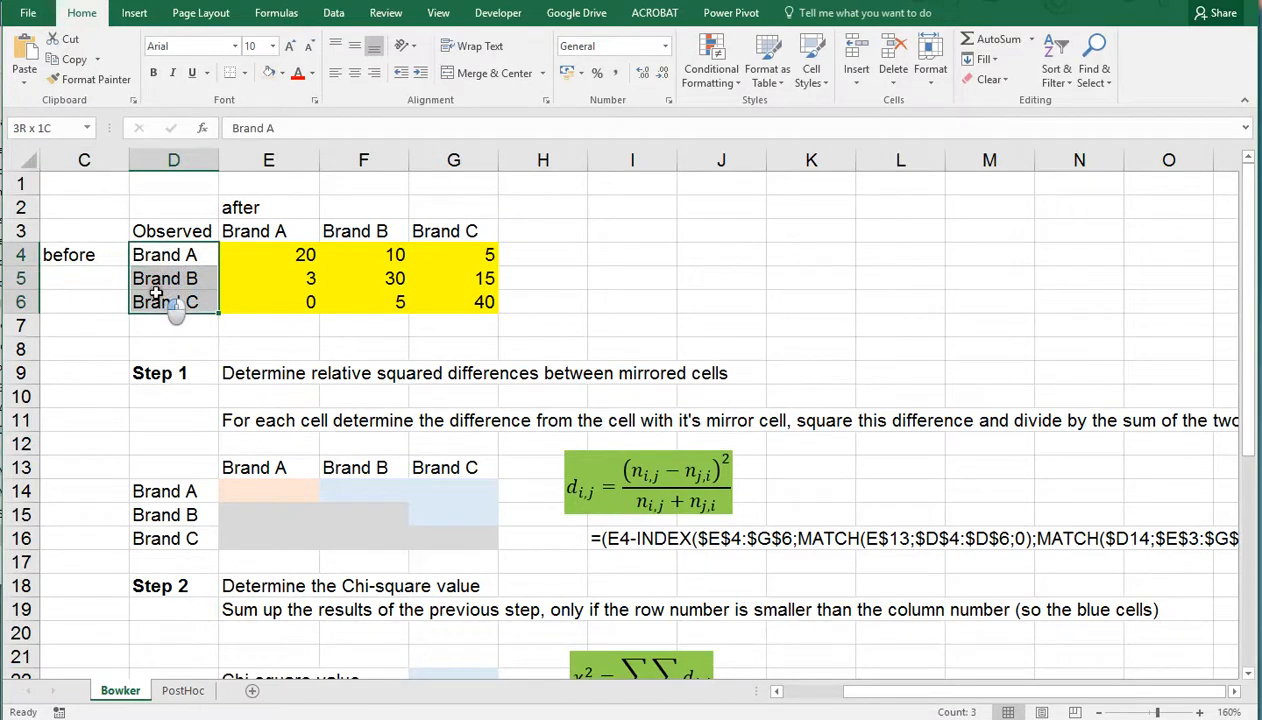
pyautogui.click(170, 258)
pyautogui.click(260, 210)
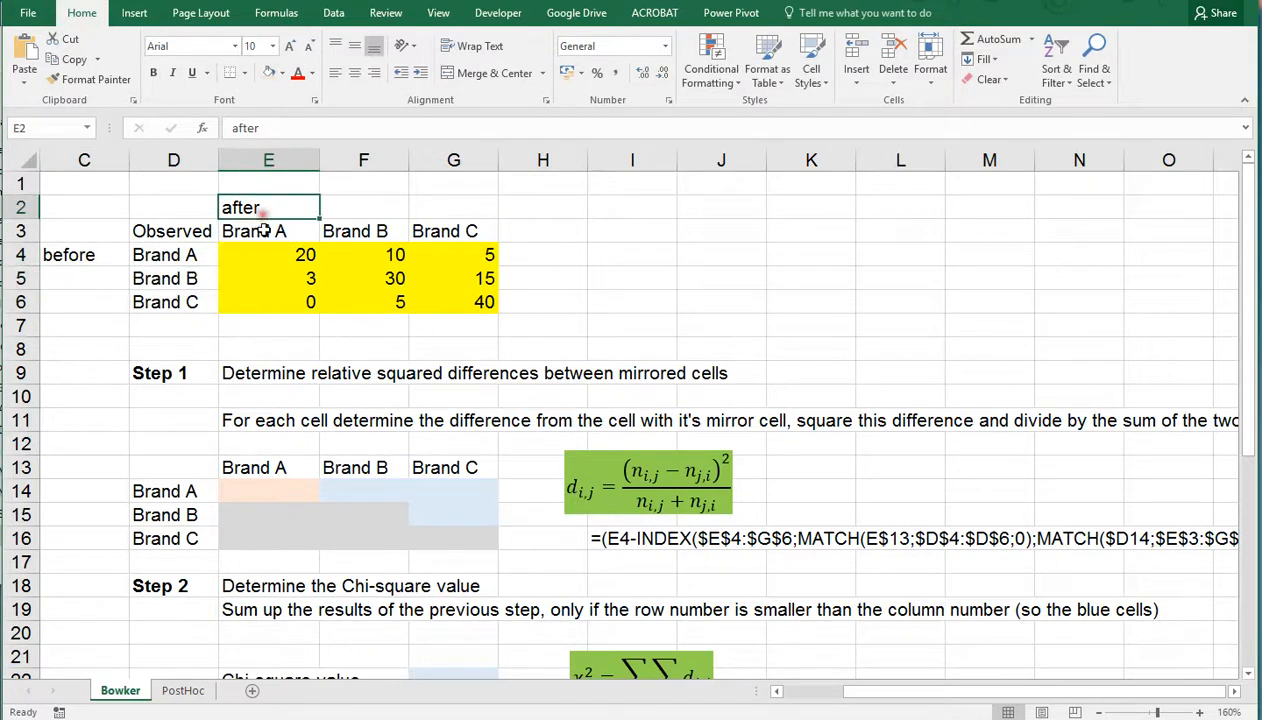
pyautogui.click(278, 254)
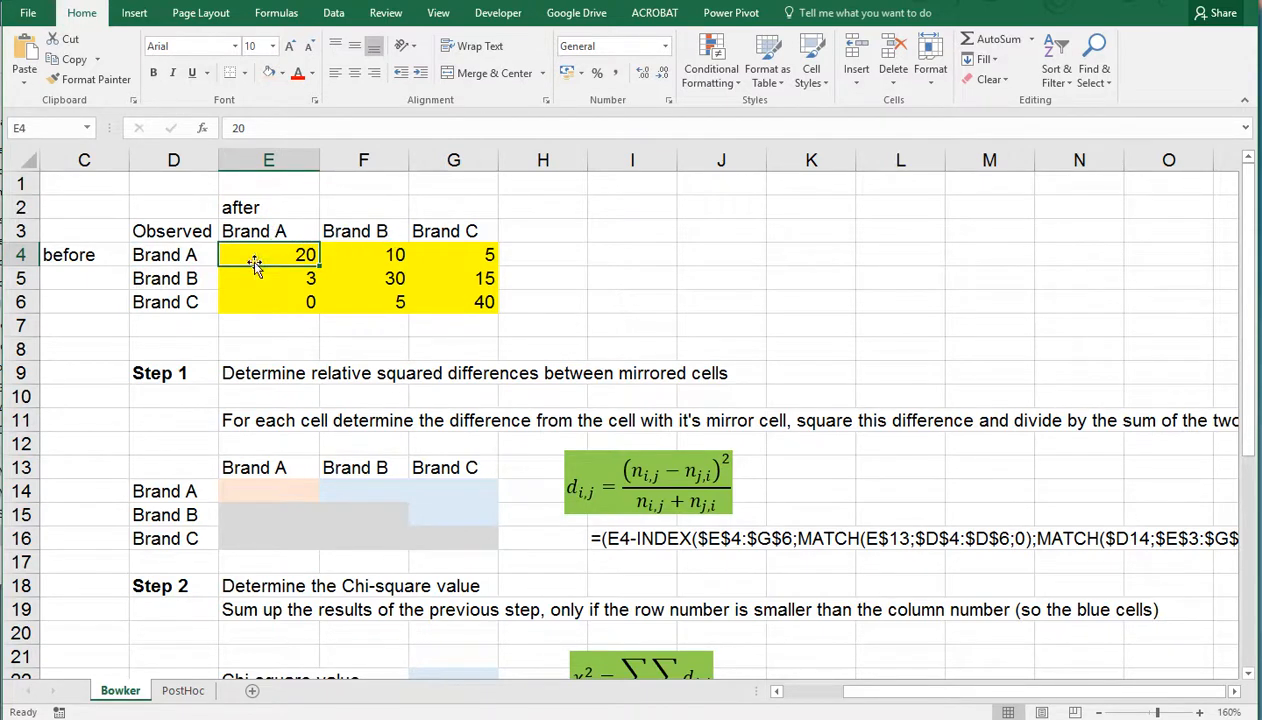
pyautogui.click(445, 255)
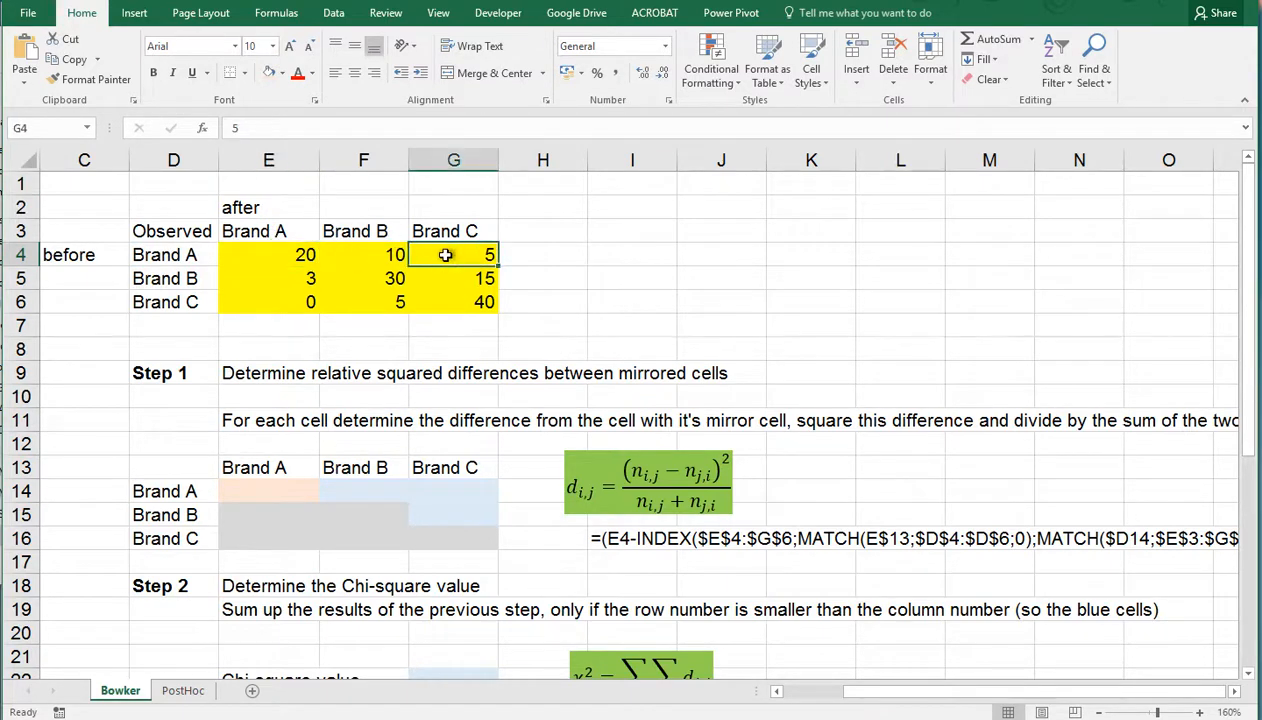
pyautogui.click(178, 255)
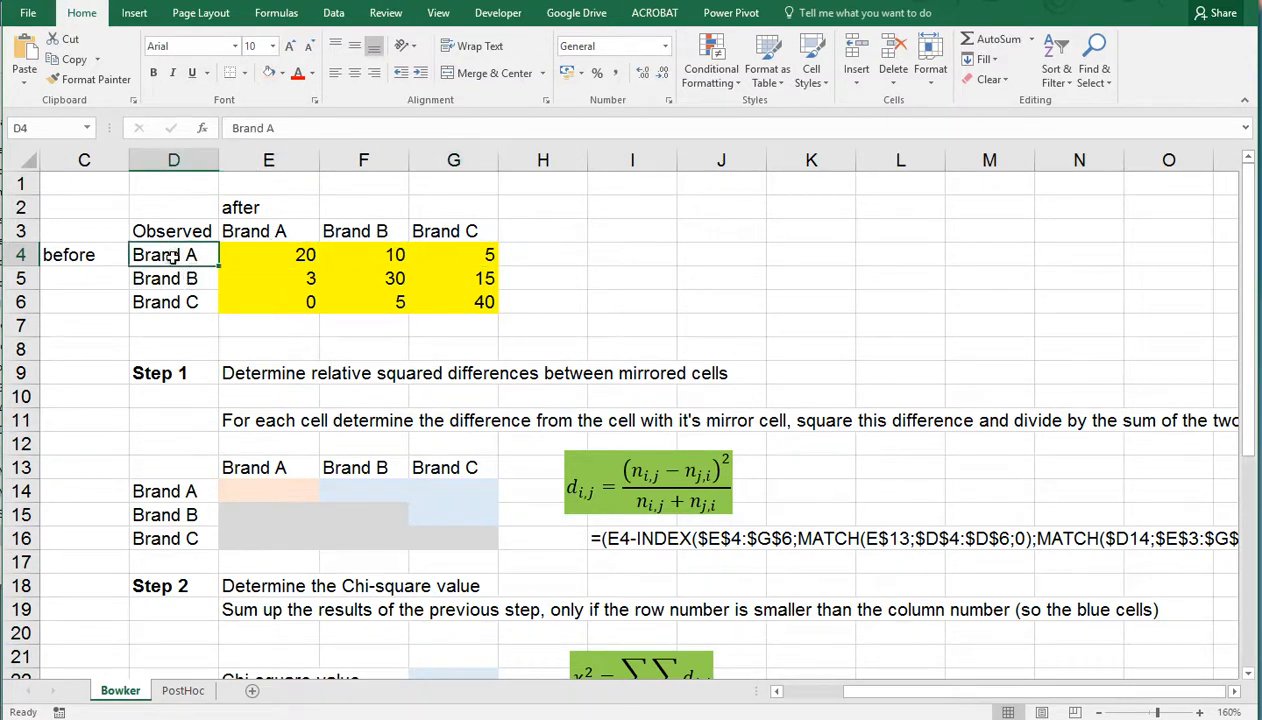
pyautogui.click(450, 231)
pyautogui.click(454, 258)
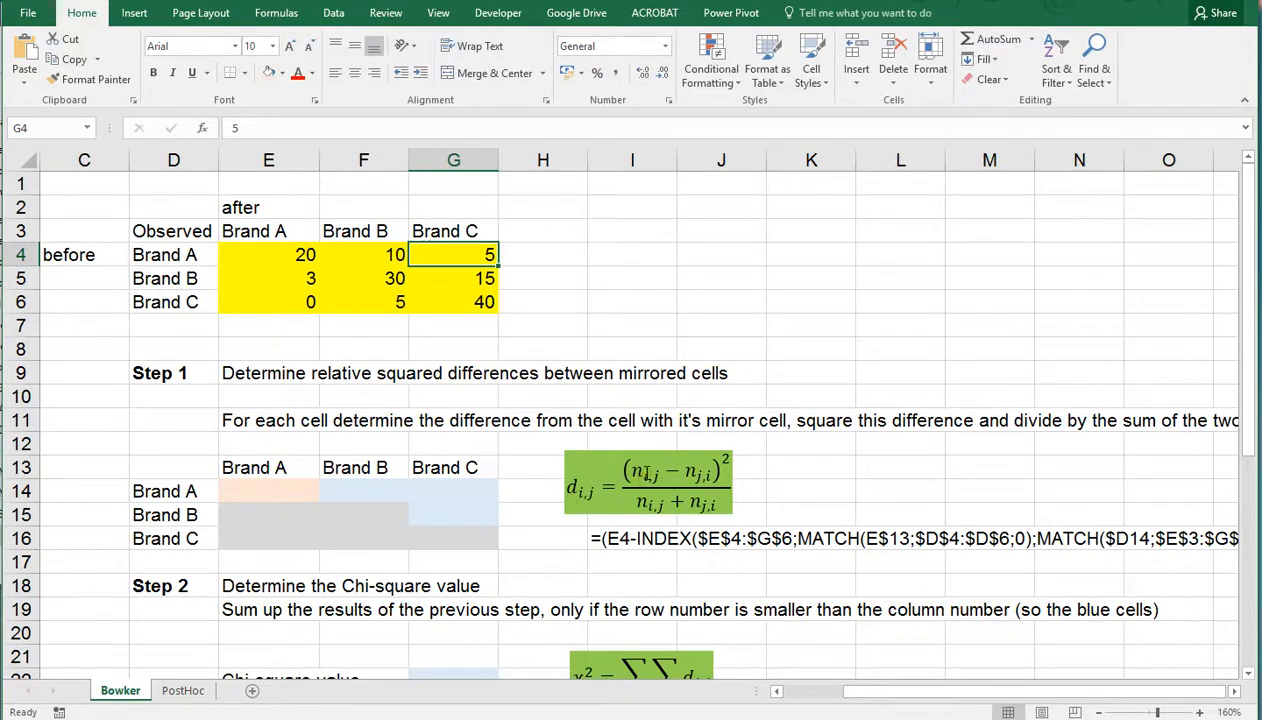
# Match the Step 1 cell F14 to observed cell F4 and compare F4 with its mirror cell E5
pyautogui.click(358, 466)
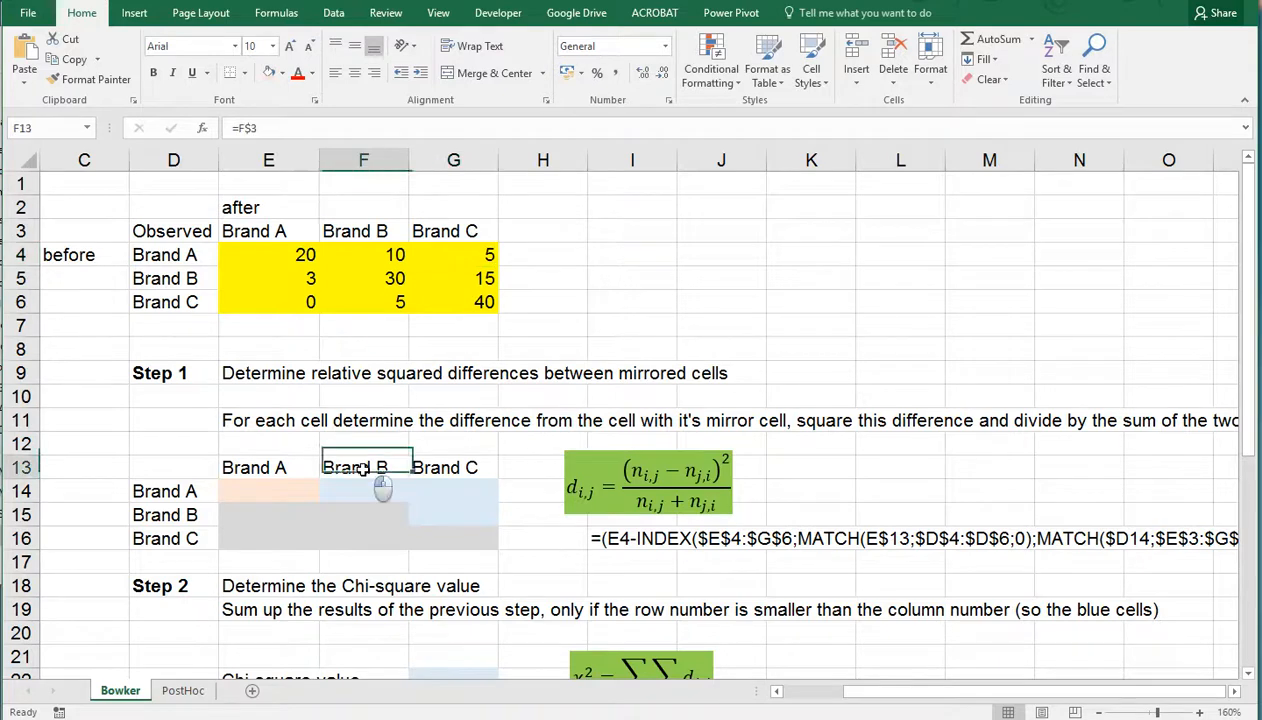
pyautogui.click(158, 491)
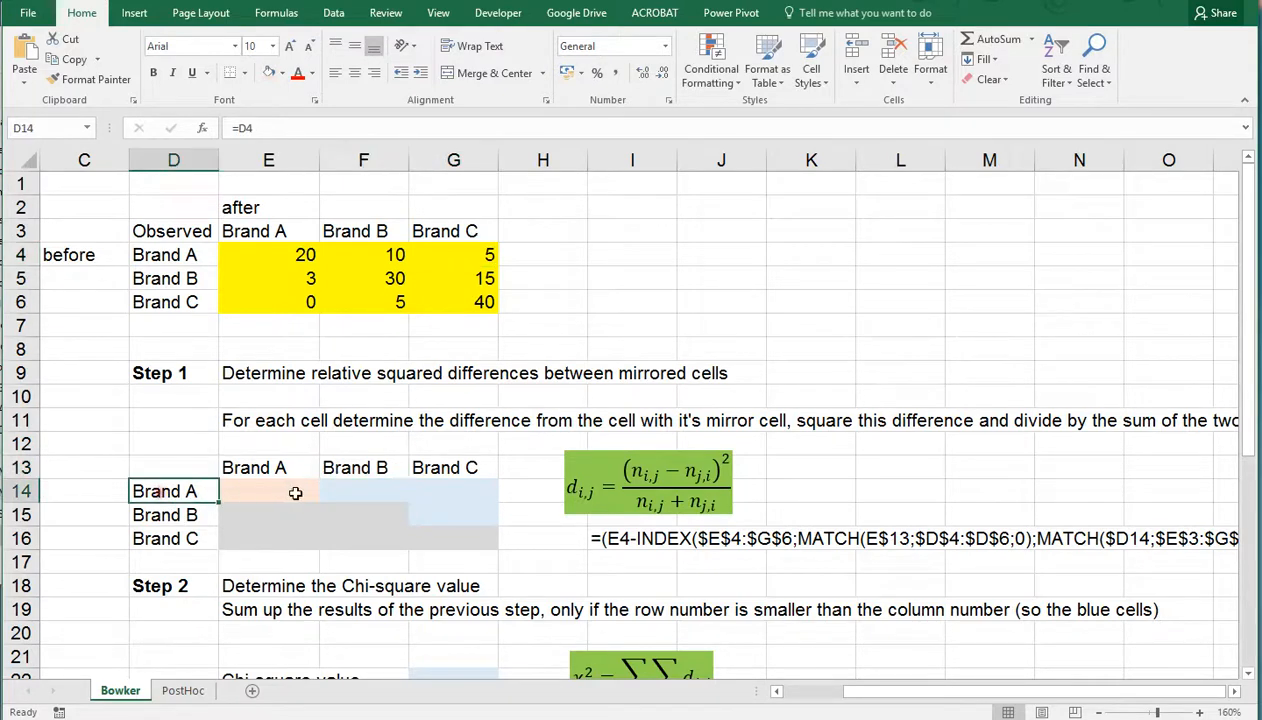
pyautogui.click(350, 486)
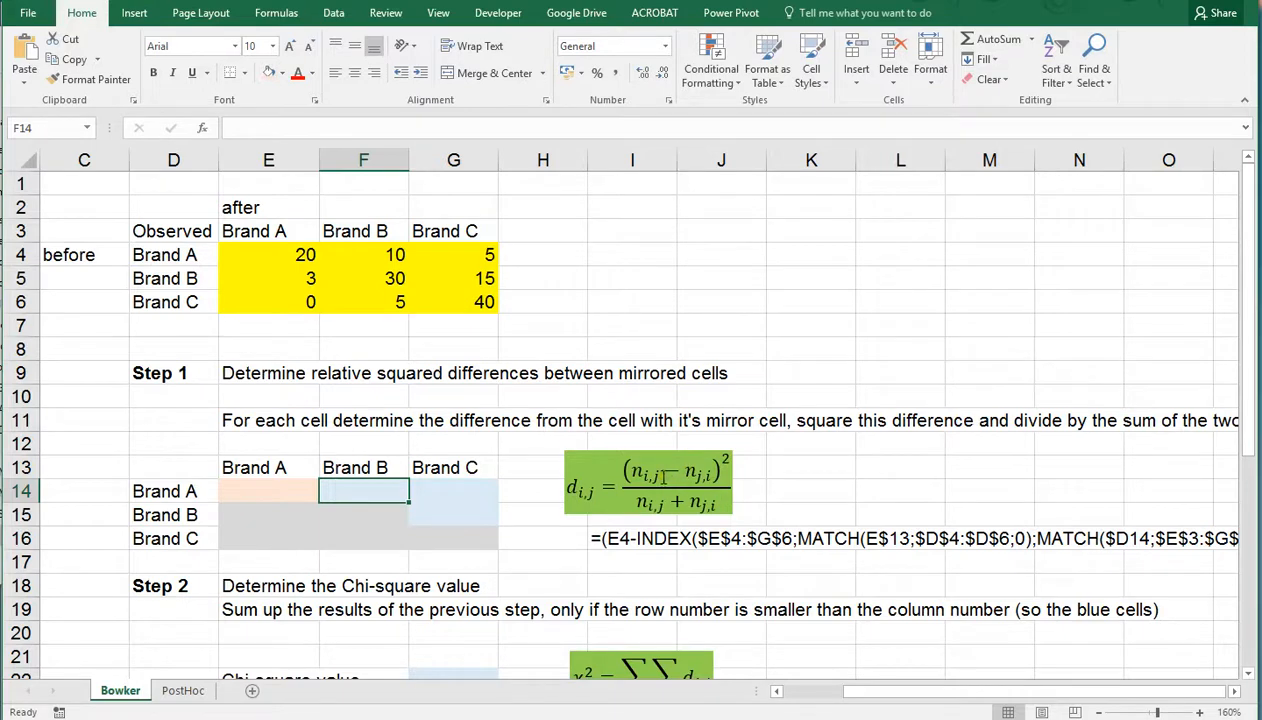
pyautogui.click(369, 254)
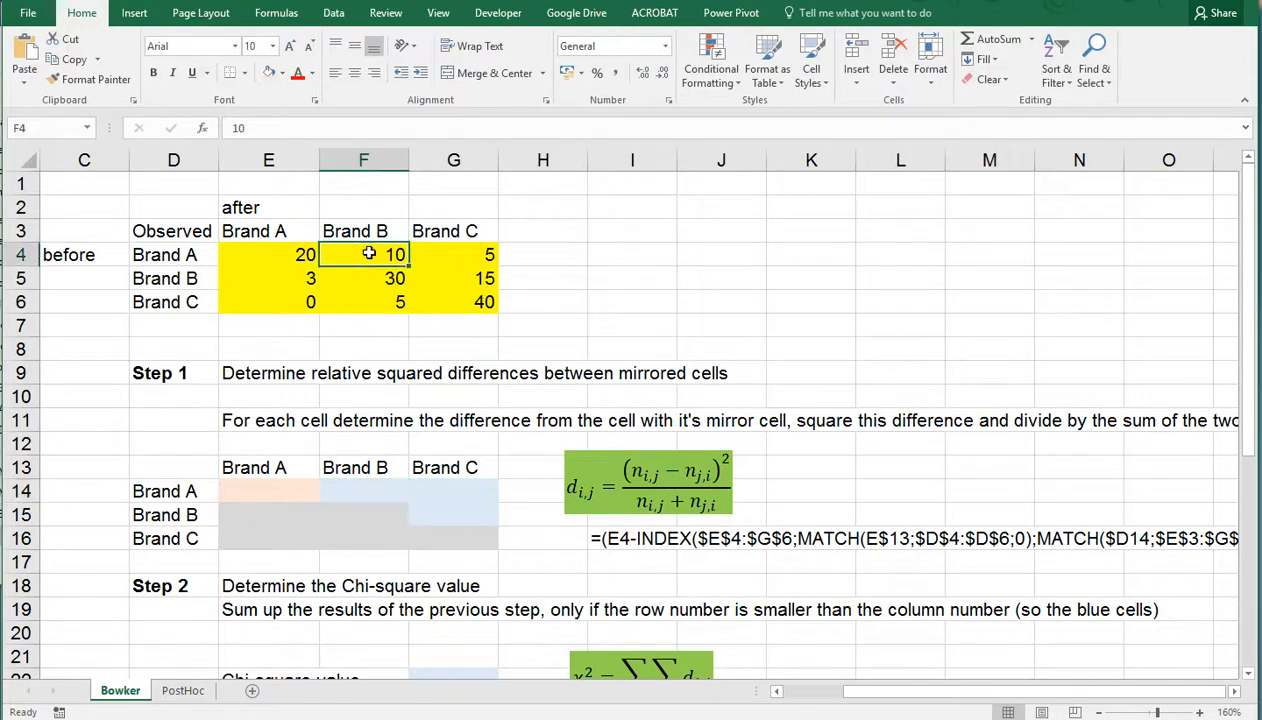
pyautogui.click(289, 280)
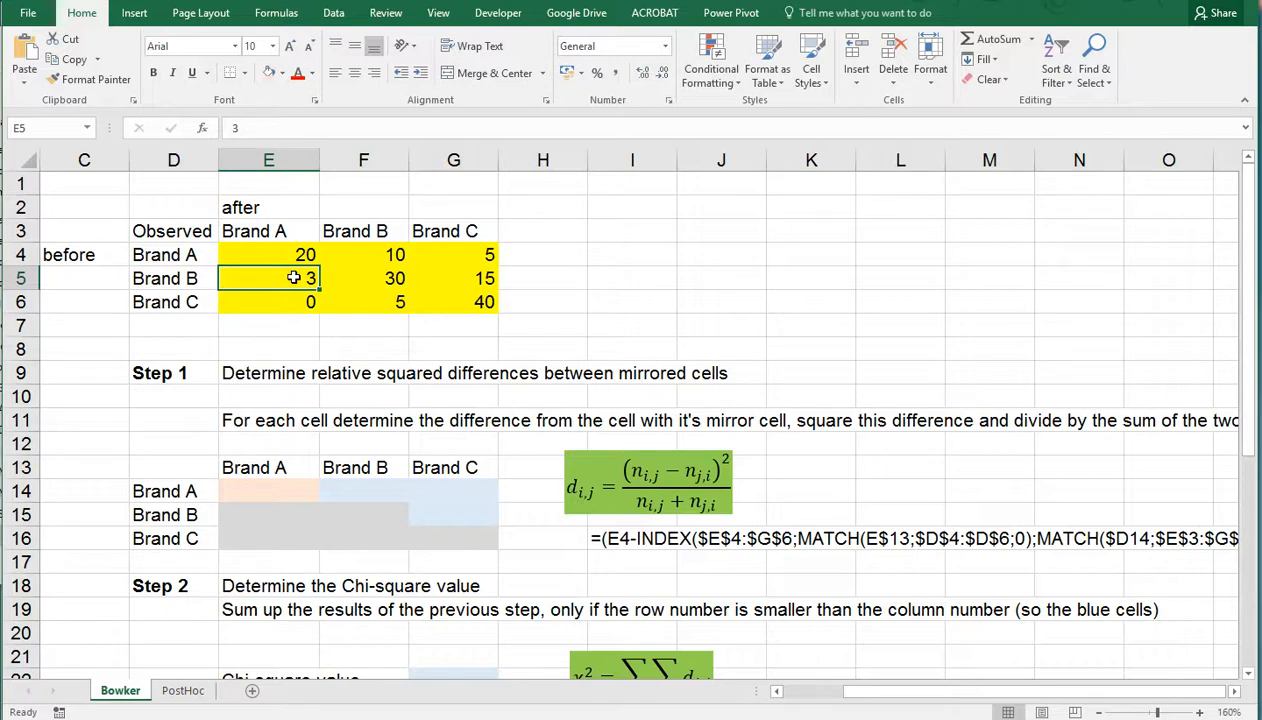
pyautogui.click(368, 256)
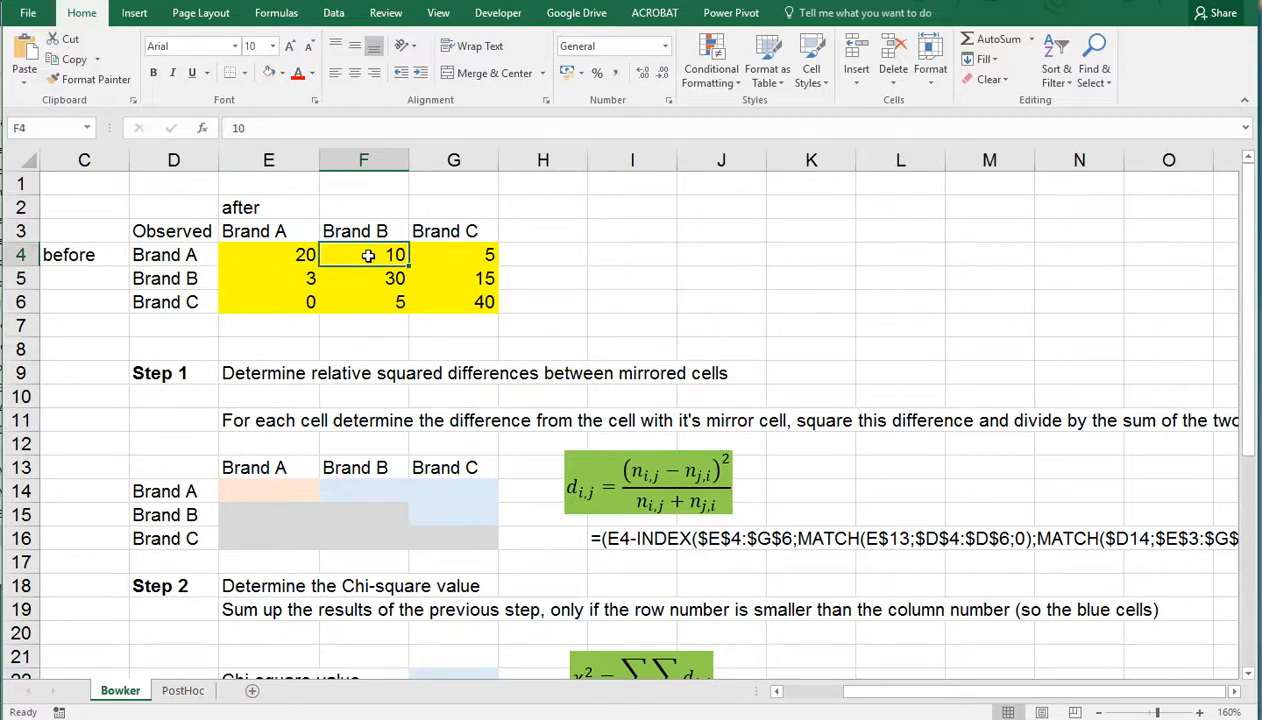
pyautogui.click(276, 281)
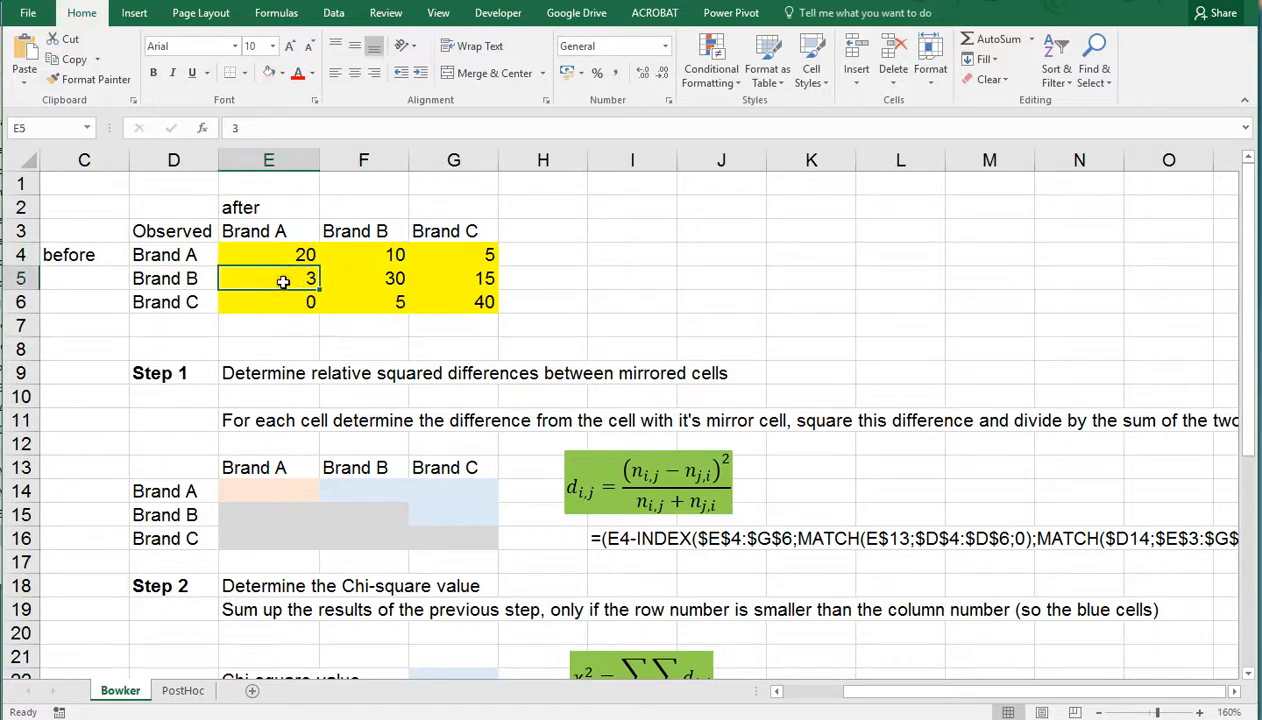
pyautogui.click(384, 255)
pyautogui.click(283, 280)
# Begin the formula in F14 with F4 minus an INDEX function over the absolute range $E$4:$G$6
pyautogui.click(357, 488)
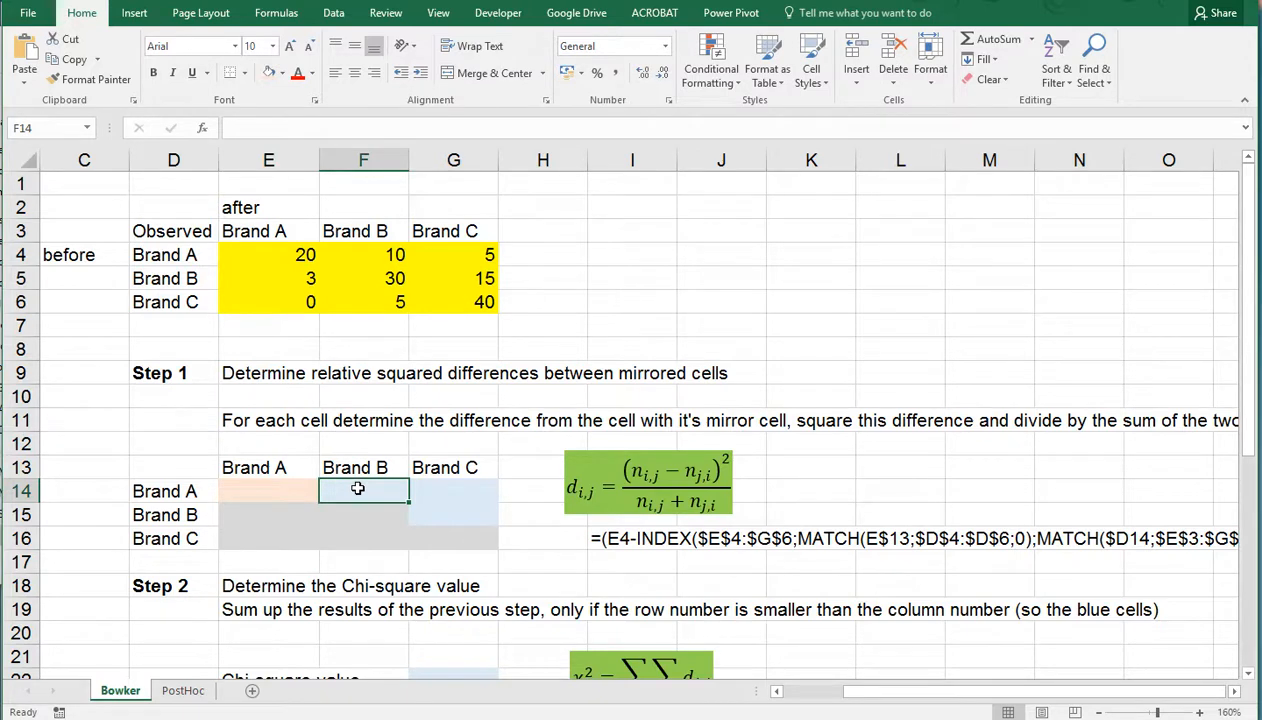
pyautogui.write('=')
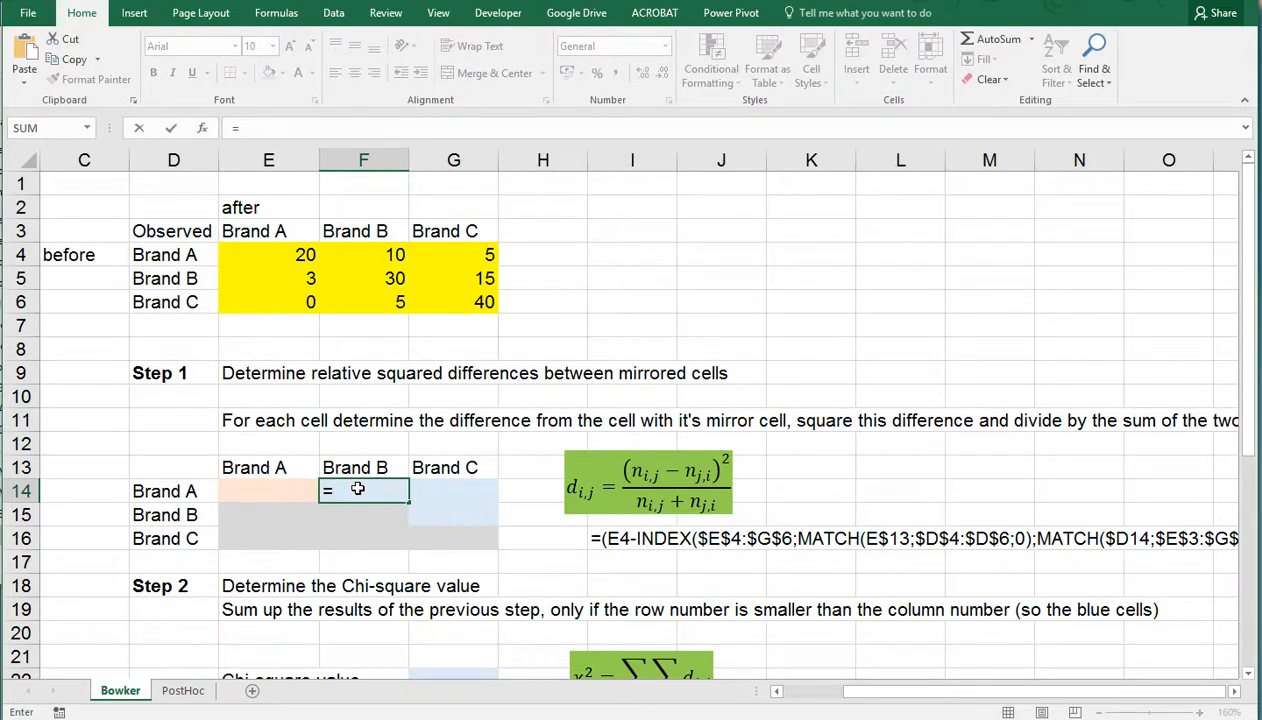
pyautogui.write('(')
pyautogui.click(367, 254)
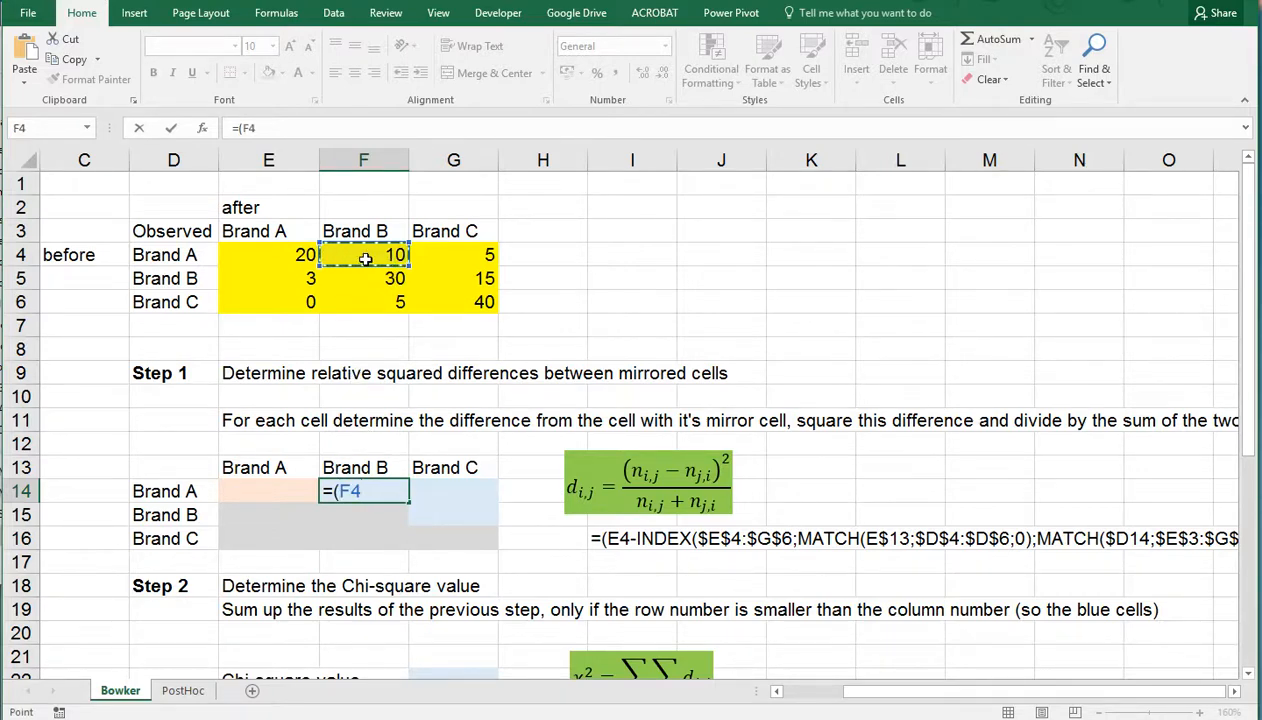
pyautogui.write('-')
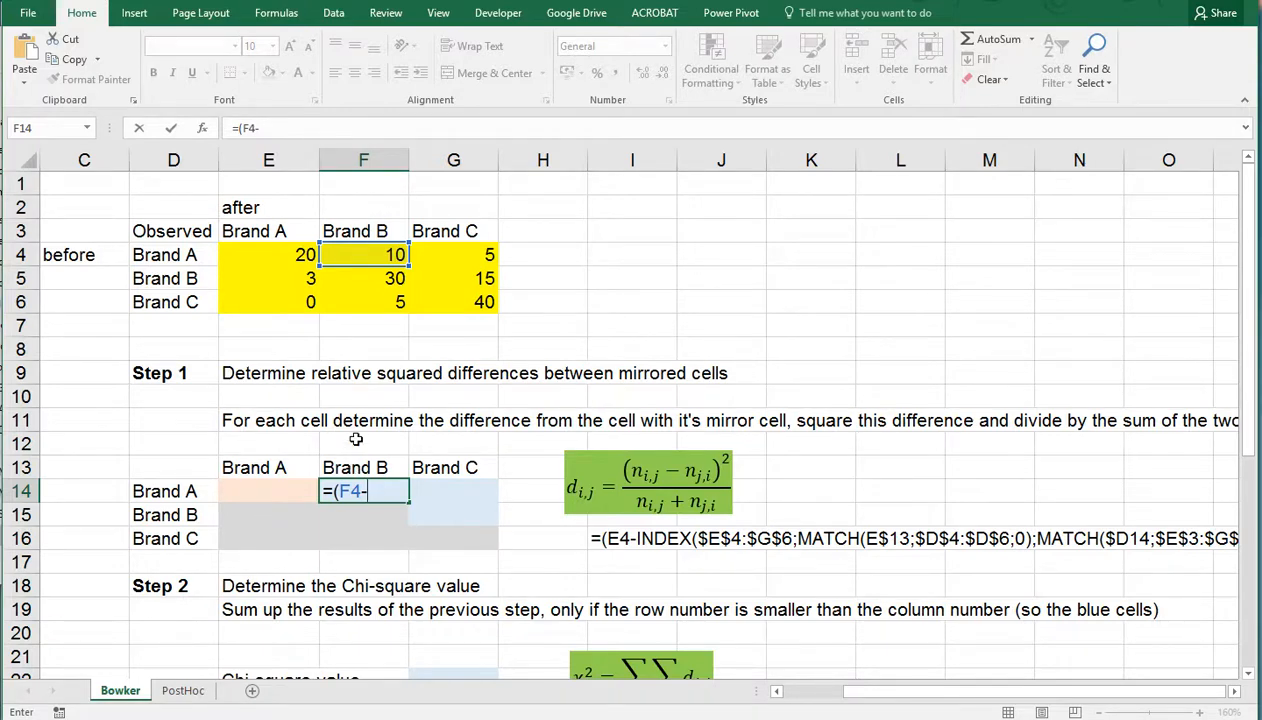
pyautogui.write('index')
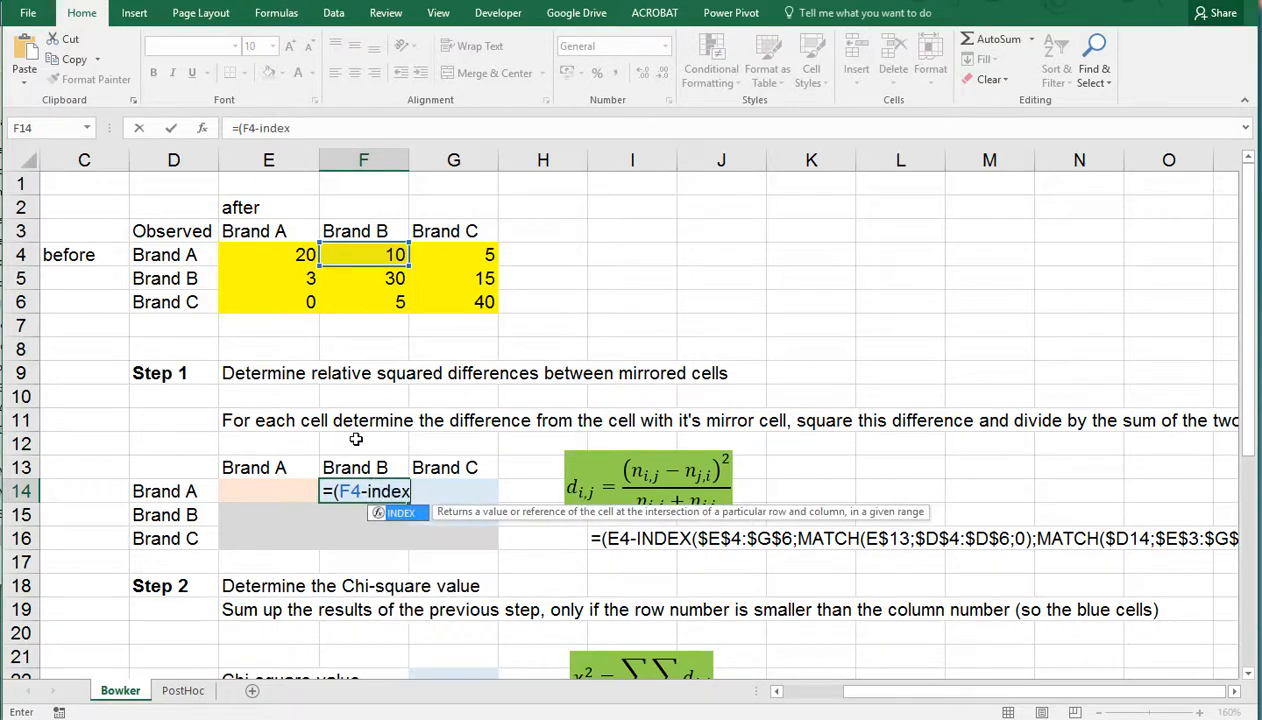
pyautogui.write('(')
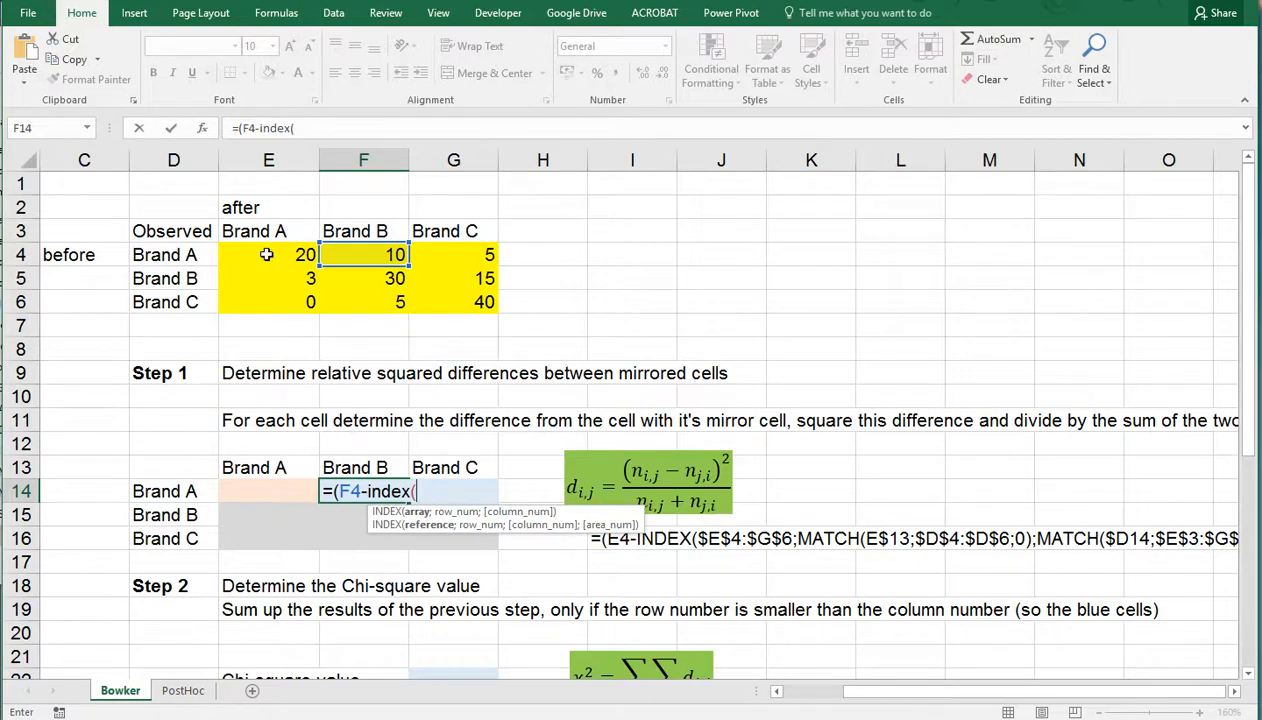
pyautogui.moveTo(268, 254); pyautogui.dragTo(463, 298)
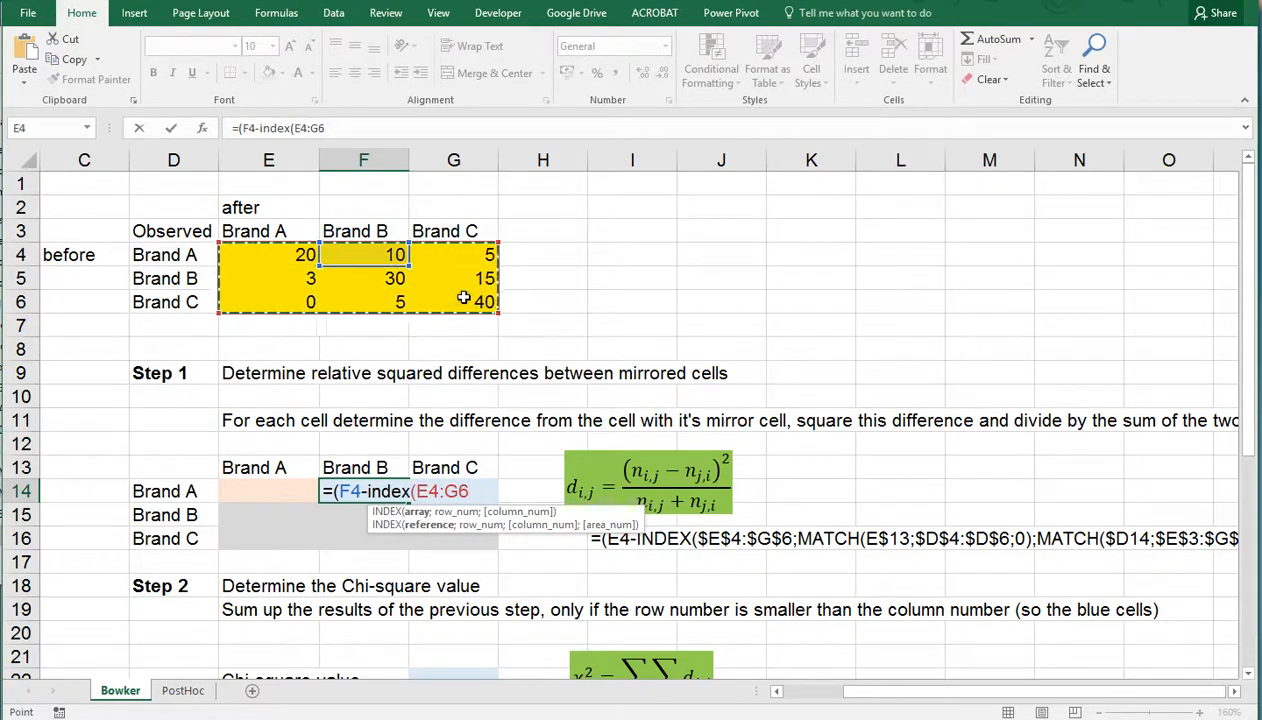
pyautogui.press('F4')
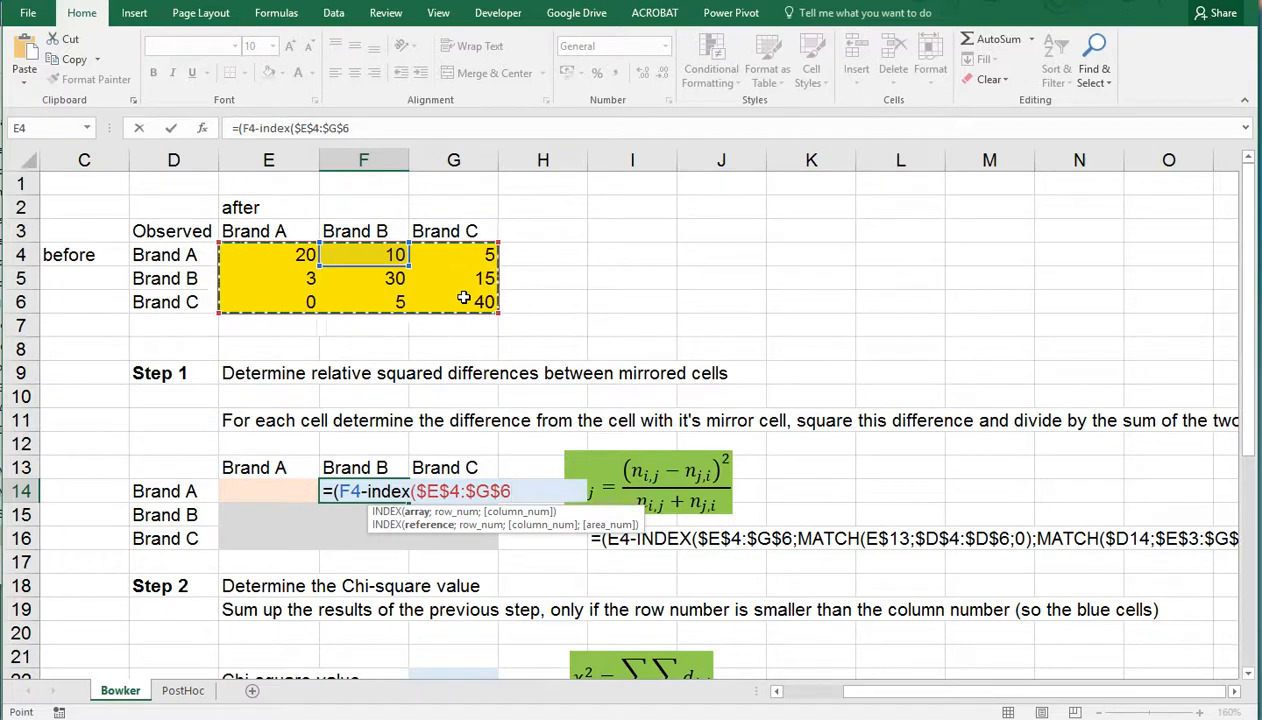
pyautogui.write(';')
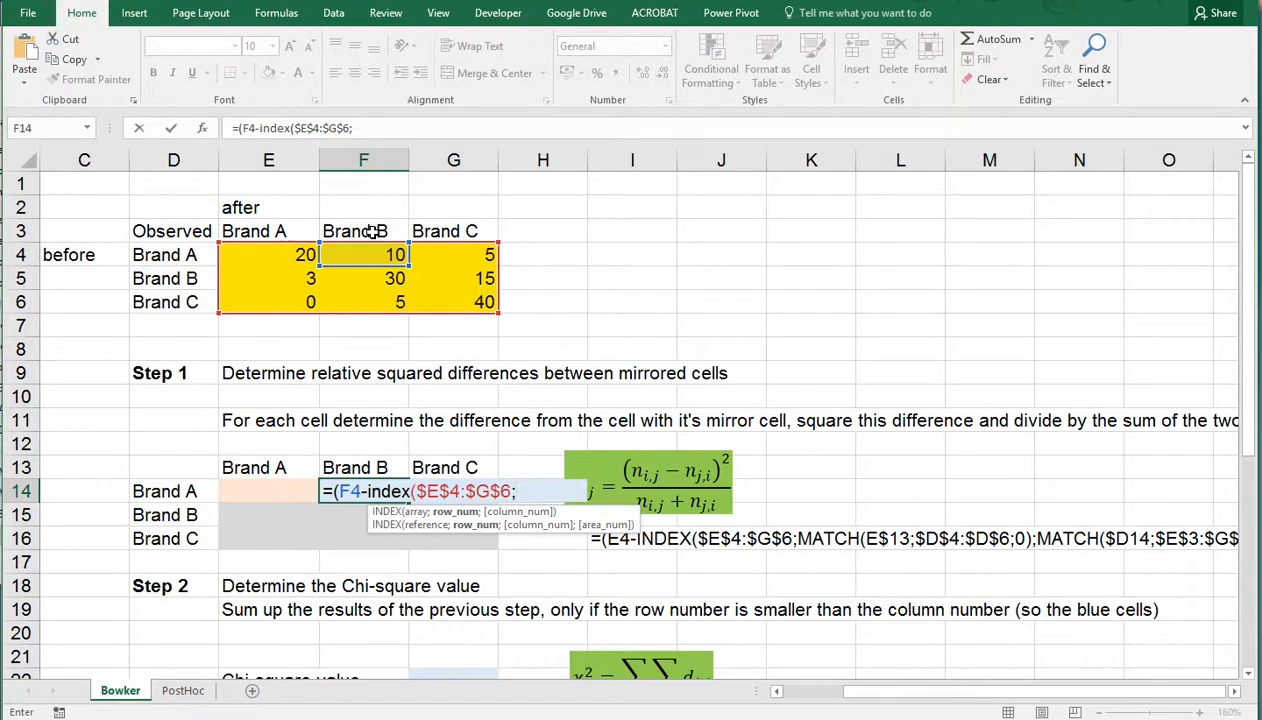
pyautogui.write('matc')
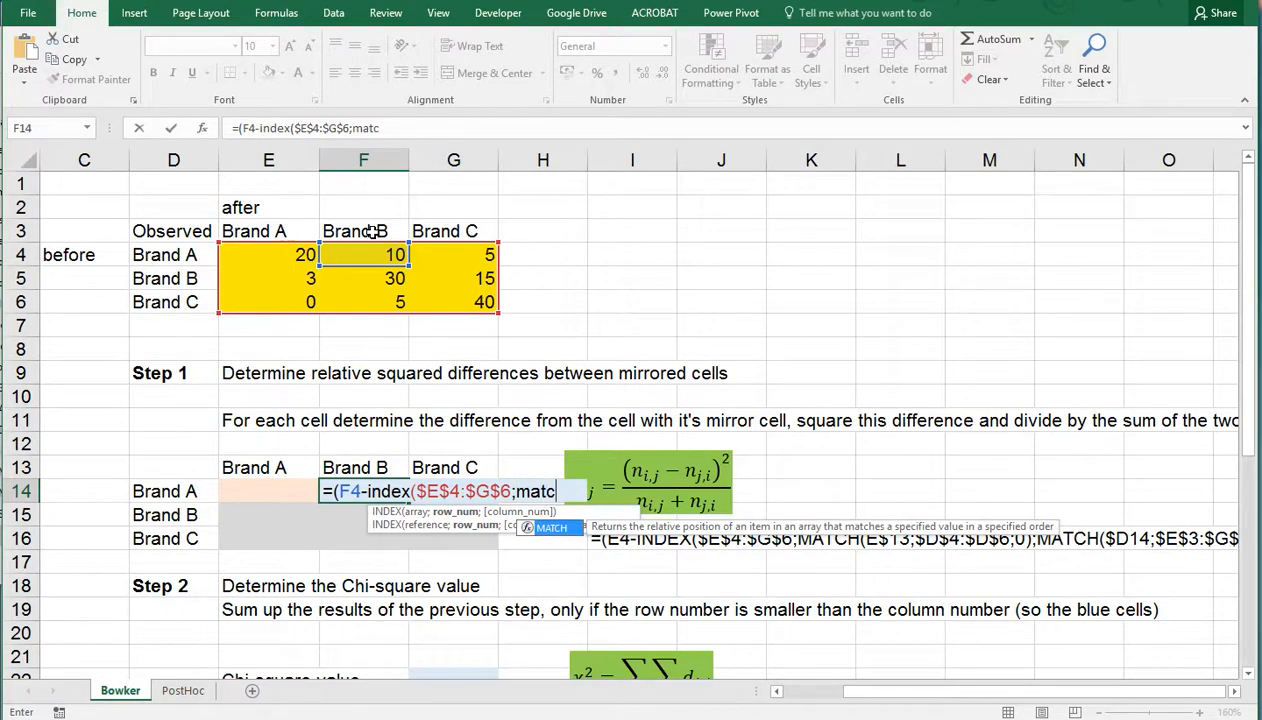
pyautogui.write('h(')
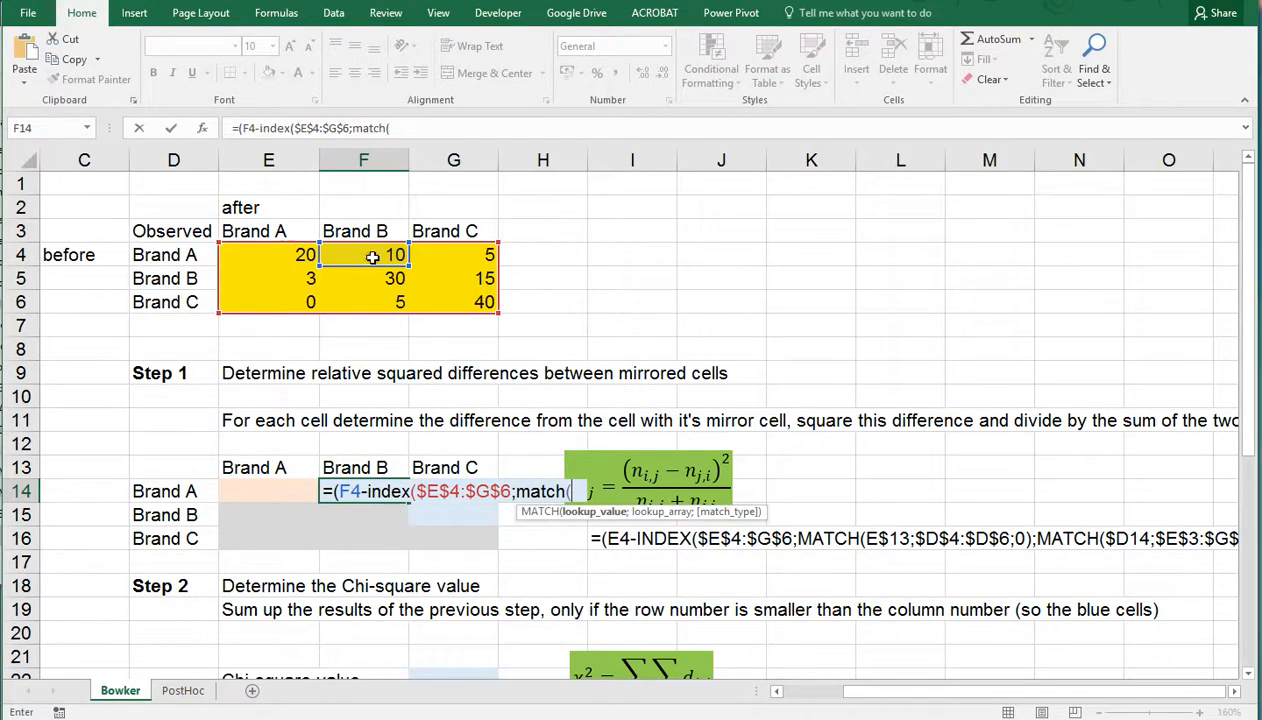
# Add MATCH(F$13;$D$4:$D$6;0) as the row number argument of the INDEX function in F14
pyautogui.click(357, 467)
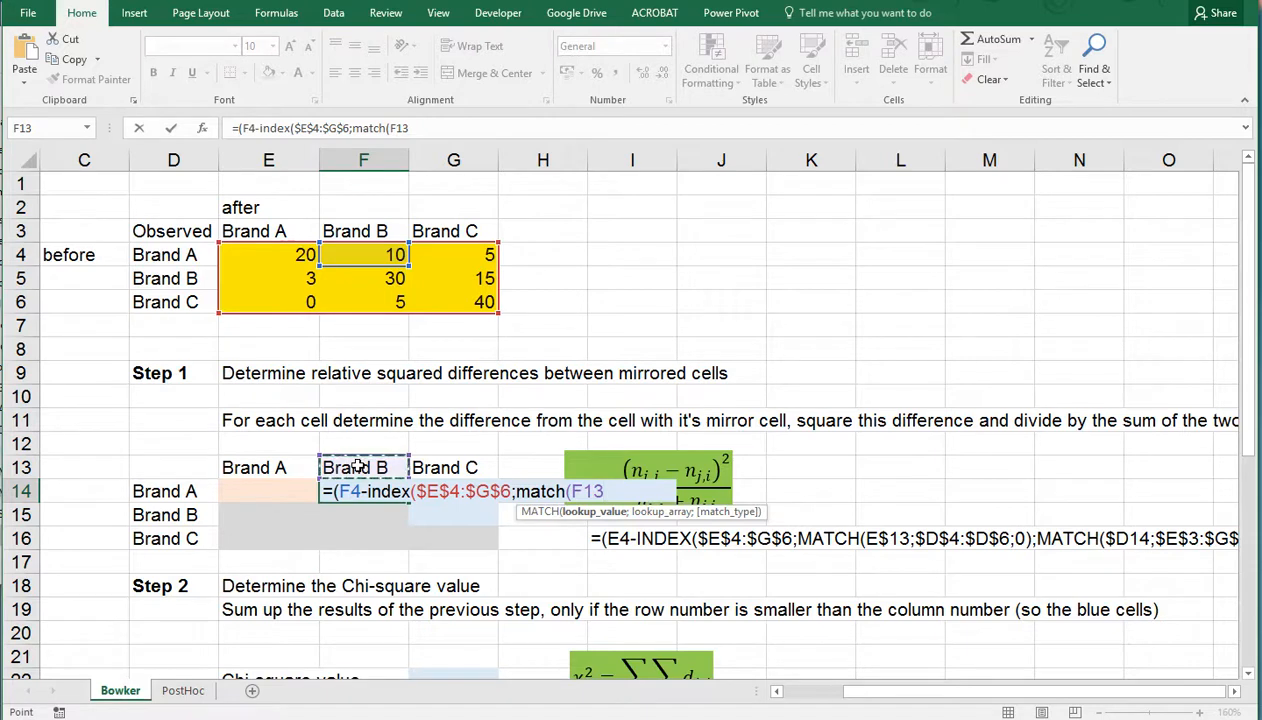
pyautogui.press('F4')
pyautogui.press('F4')
pyautogui.write(';')
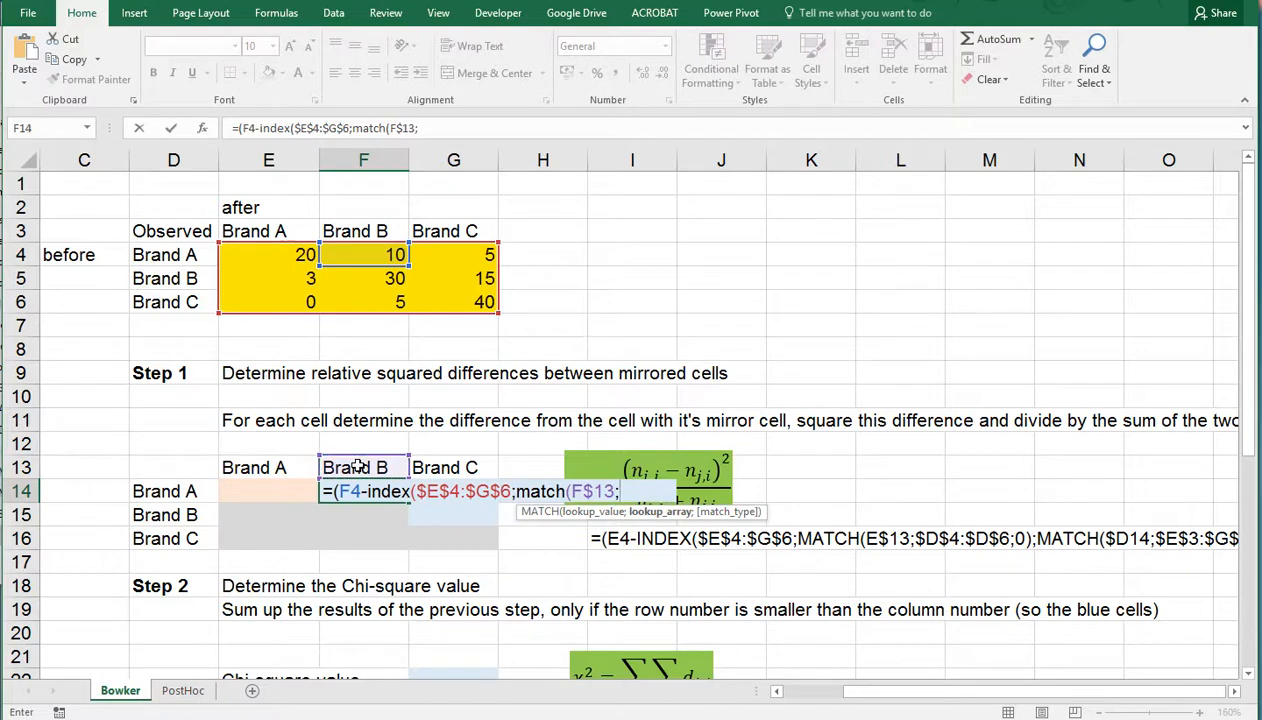
pyautogui.moveTo(170, 255); pyautogui.dragTo(177, 296)
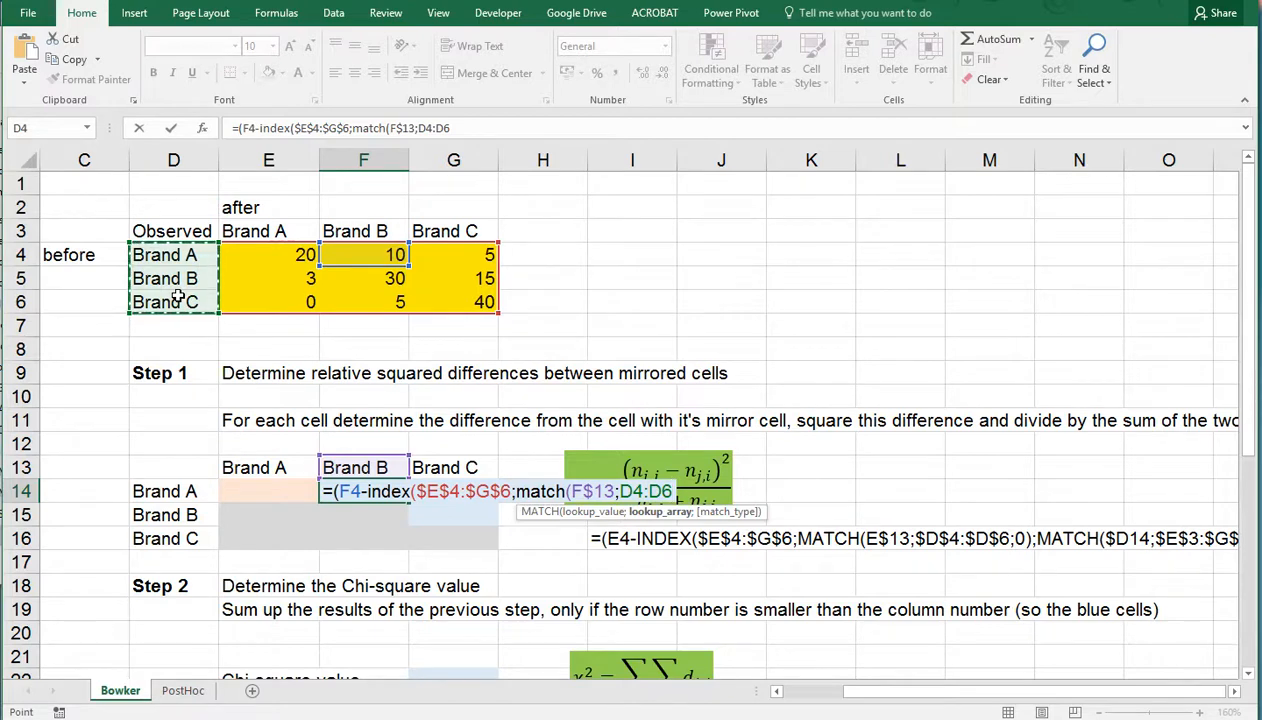
pyautogui.press('F4')
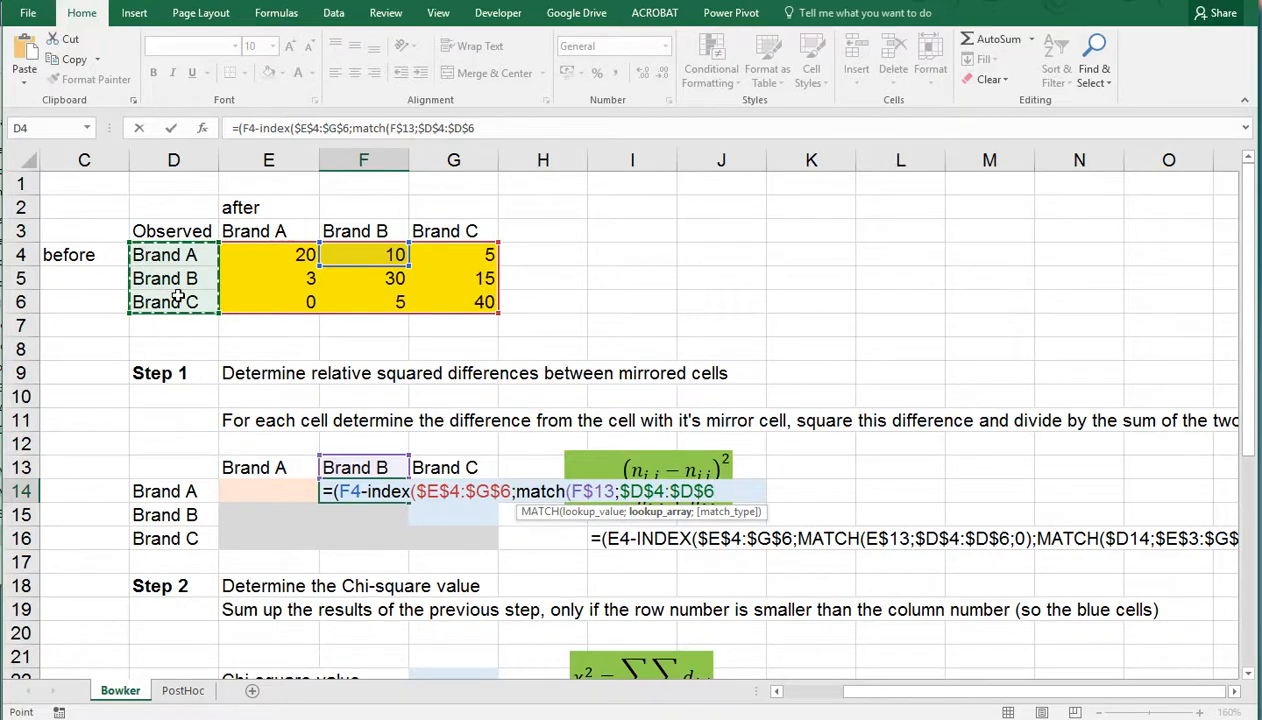
pyautogui.write(';')
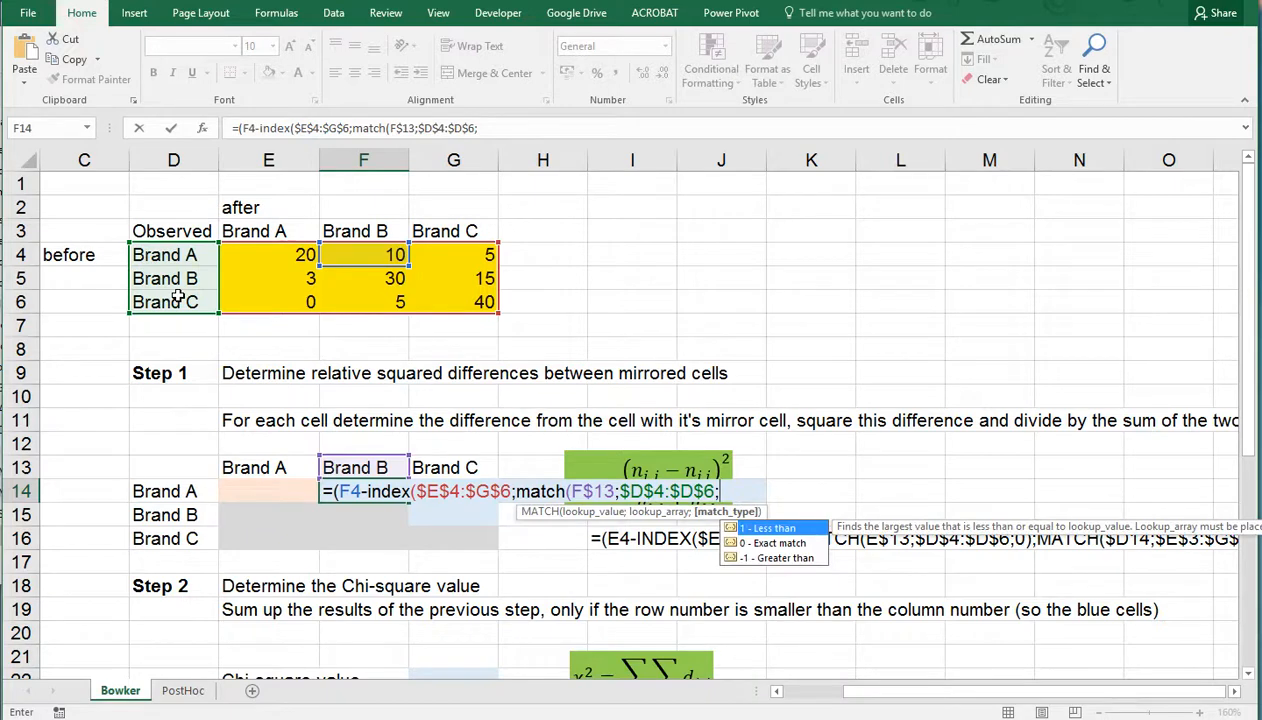
pyautogui.write('0)')
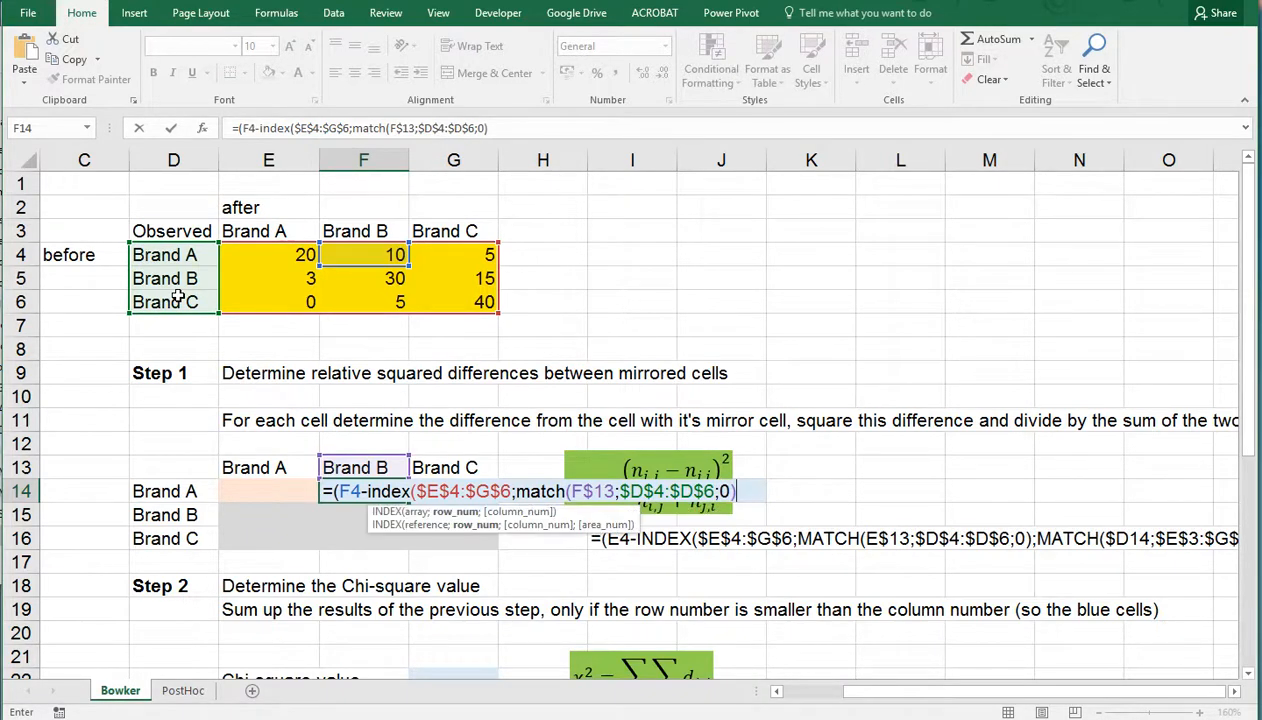
pyautogui.write(';mat')
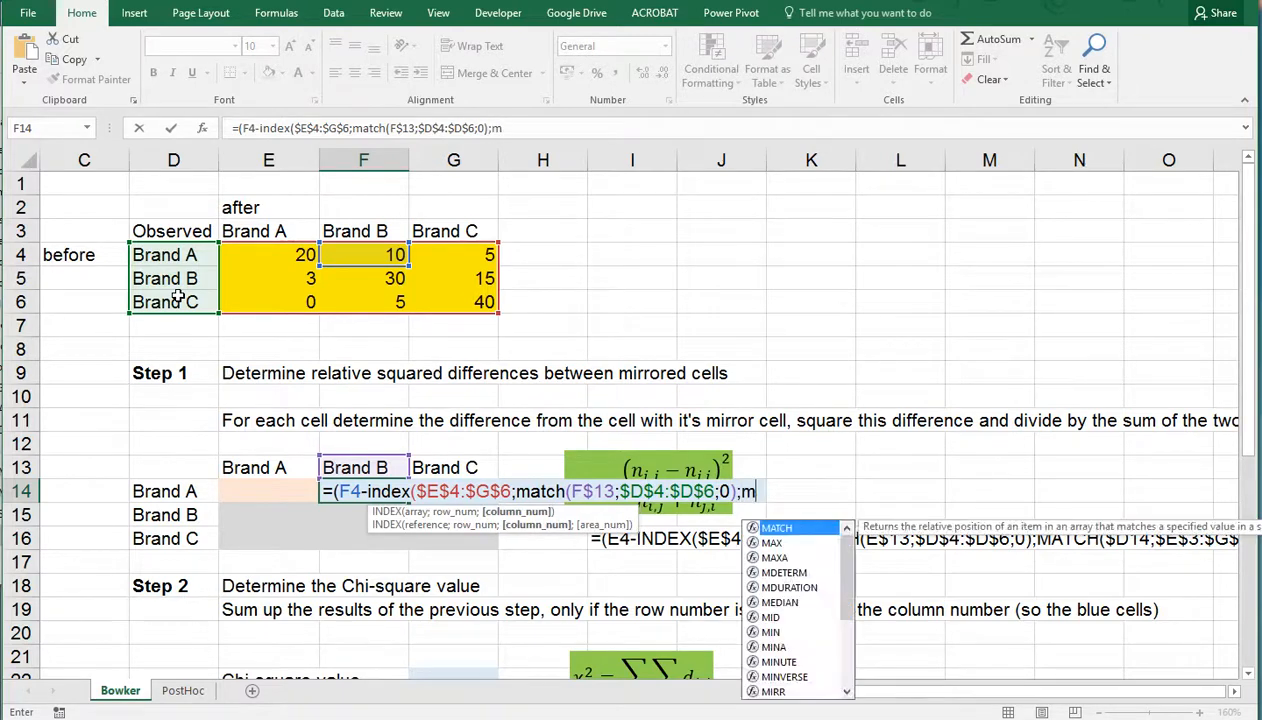
pyautogui.write('ch(')
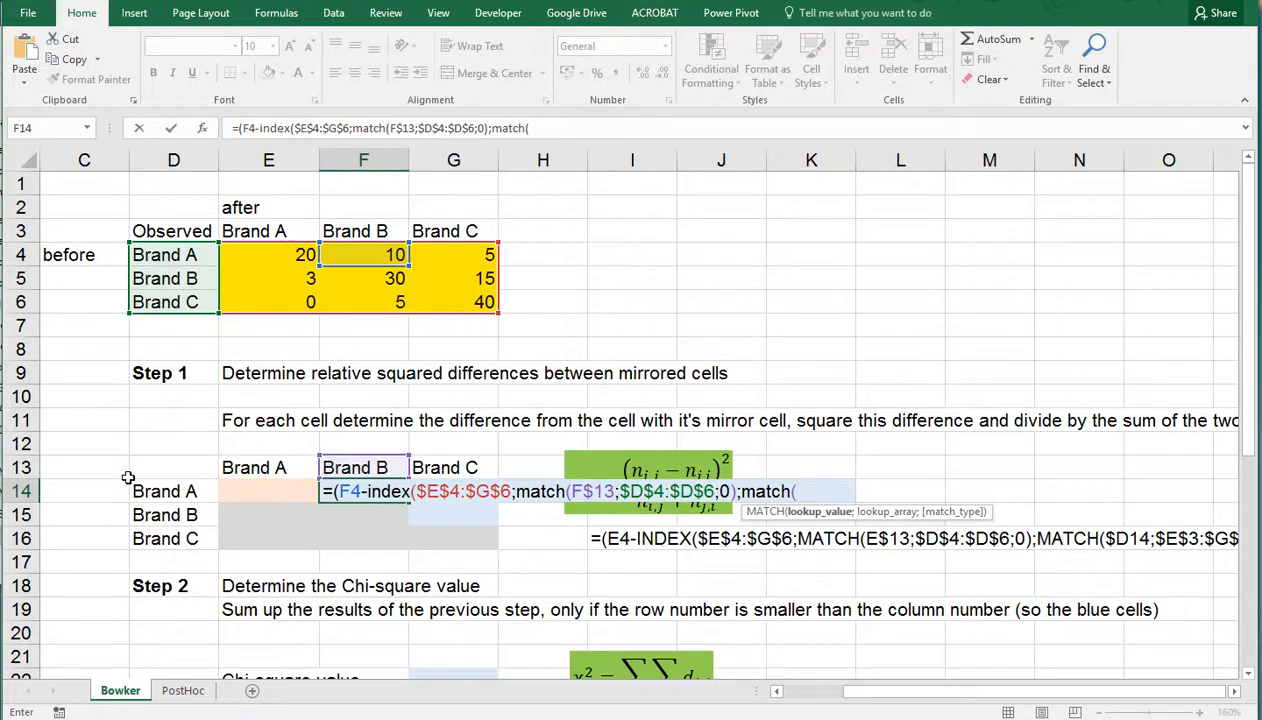
# Add a second MATCH function as the INDEX column number argument in F14, with $D14 as its lookup value
pyautogui.click(170, 491)
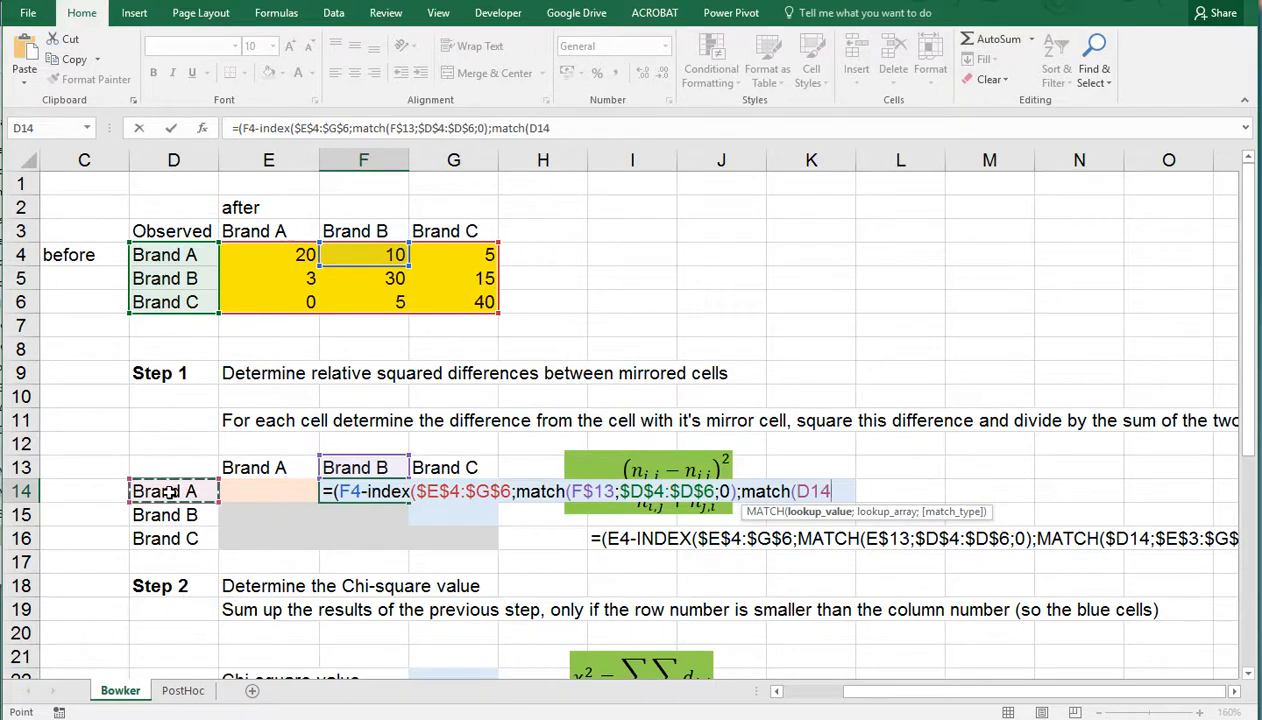
pyautogui.press('F4')
pyautogui.press('F4')
pyautogui.press('F4')
pyautogui.write(';')
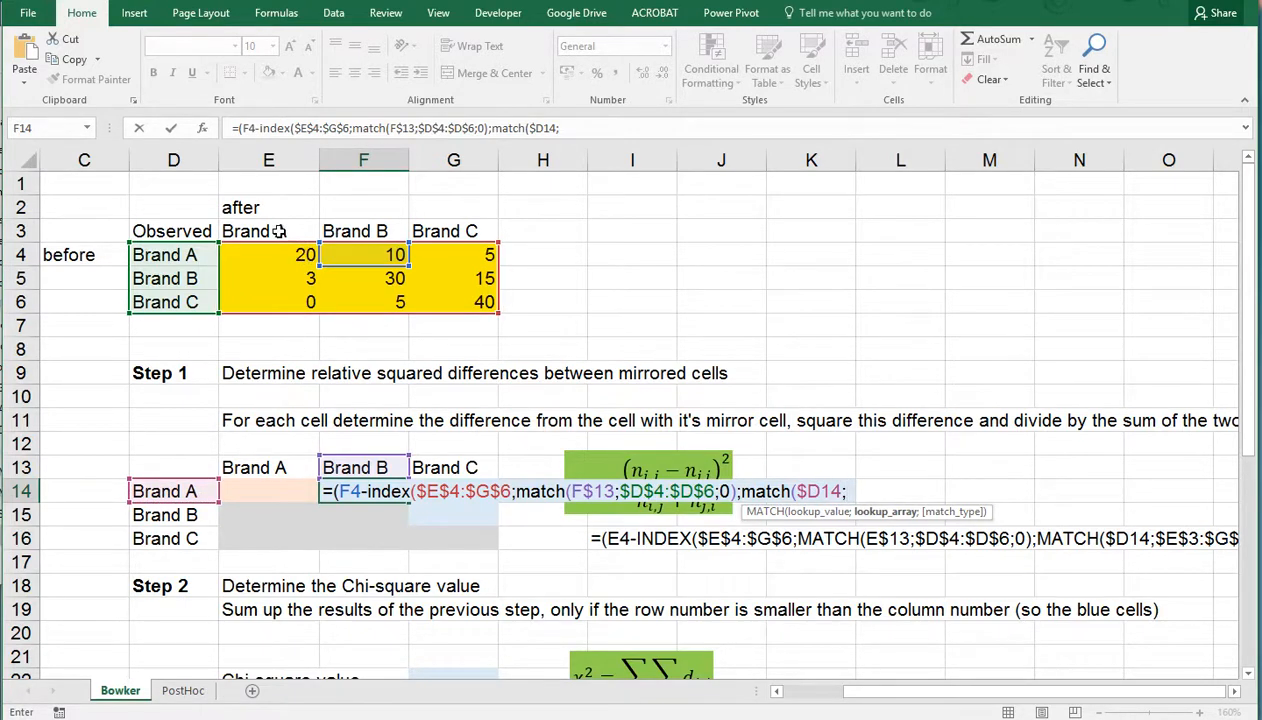
# Complete the second MATCH in F14 with the absolute lookup range $E$3:$G$3 and match type 0
pyautogui.moveTo(278, 231); pyautogui.dragTo(426, 231)
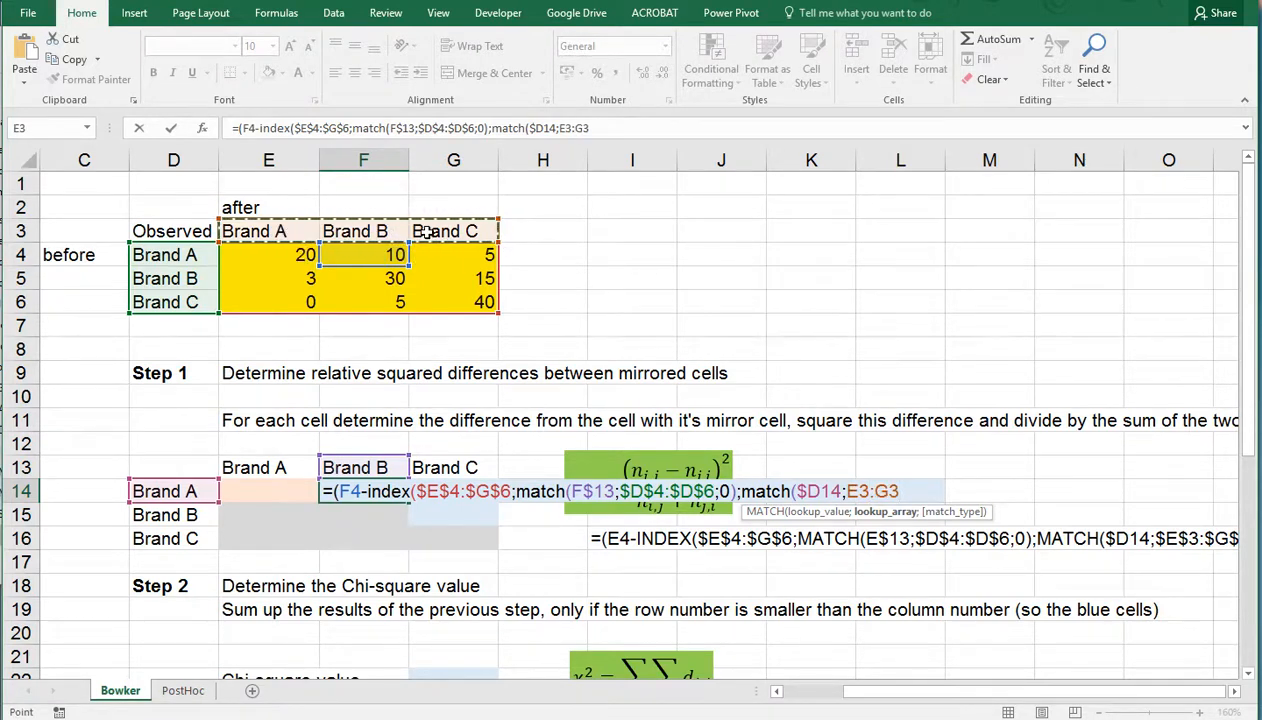
pyautogui.press('F4')
pyautogui.press('F4')
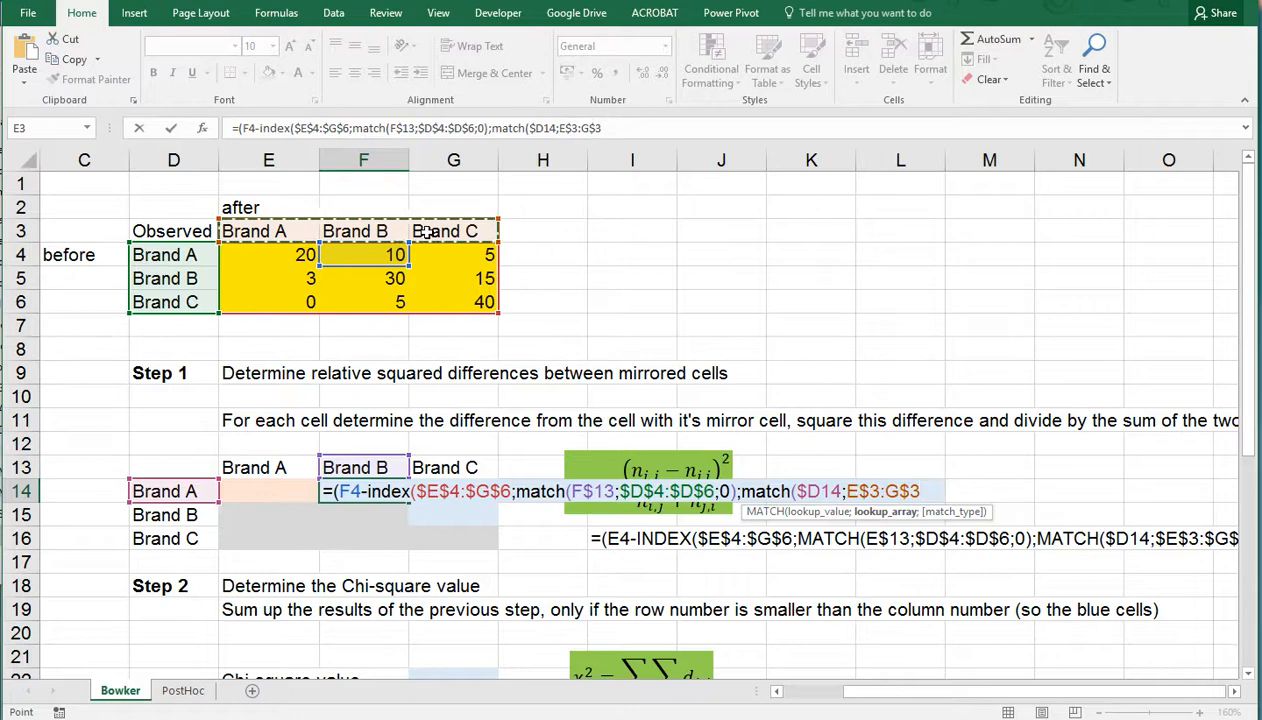
pyautogui.press('F4')
pyautogui.press('F4')
pyautogui.press('F4')
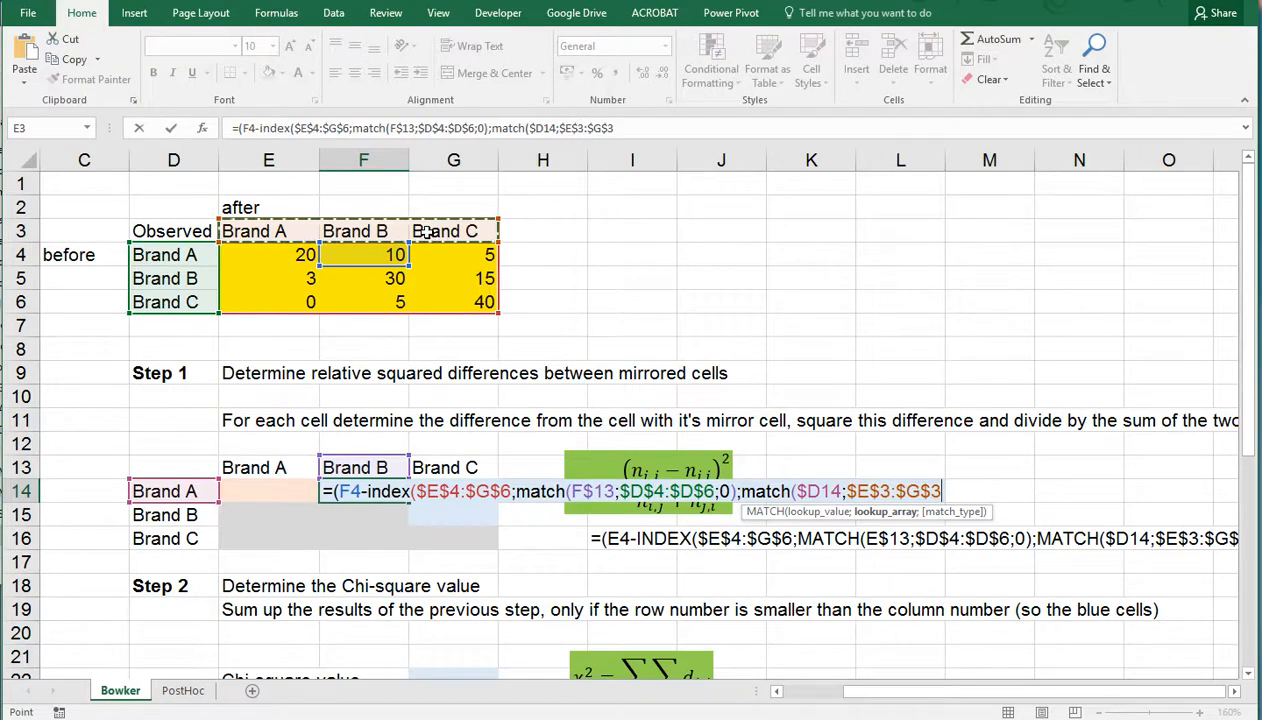
pyautogui.write(';0')
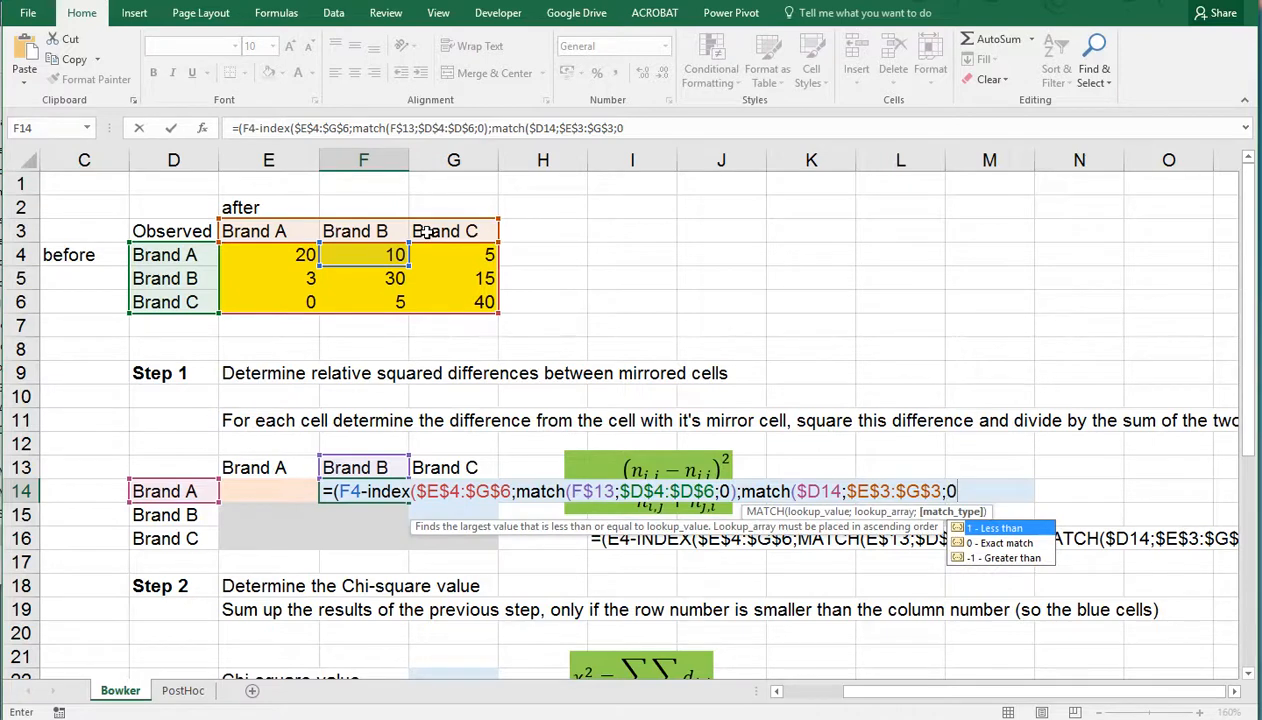
pyautogui.write('))')
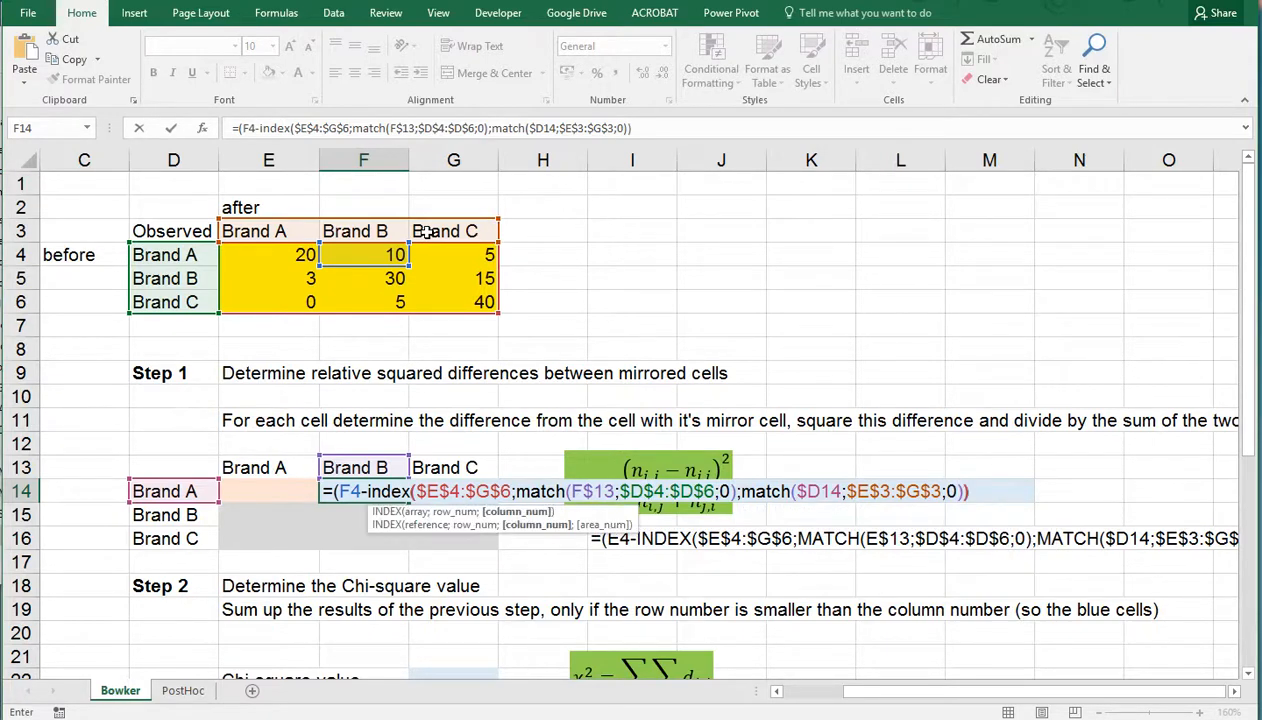
pyautogui.write('))')
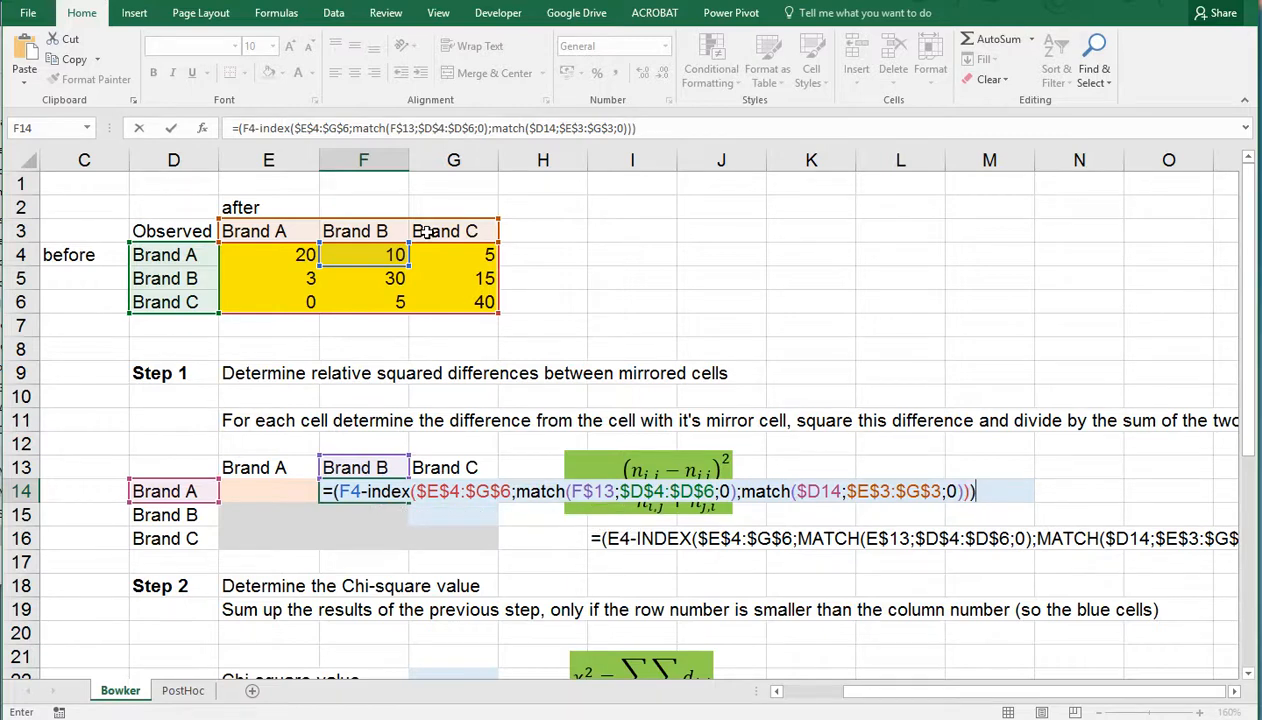
pyautogui.write('^2/()')
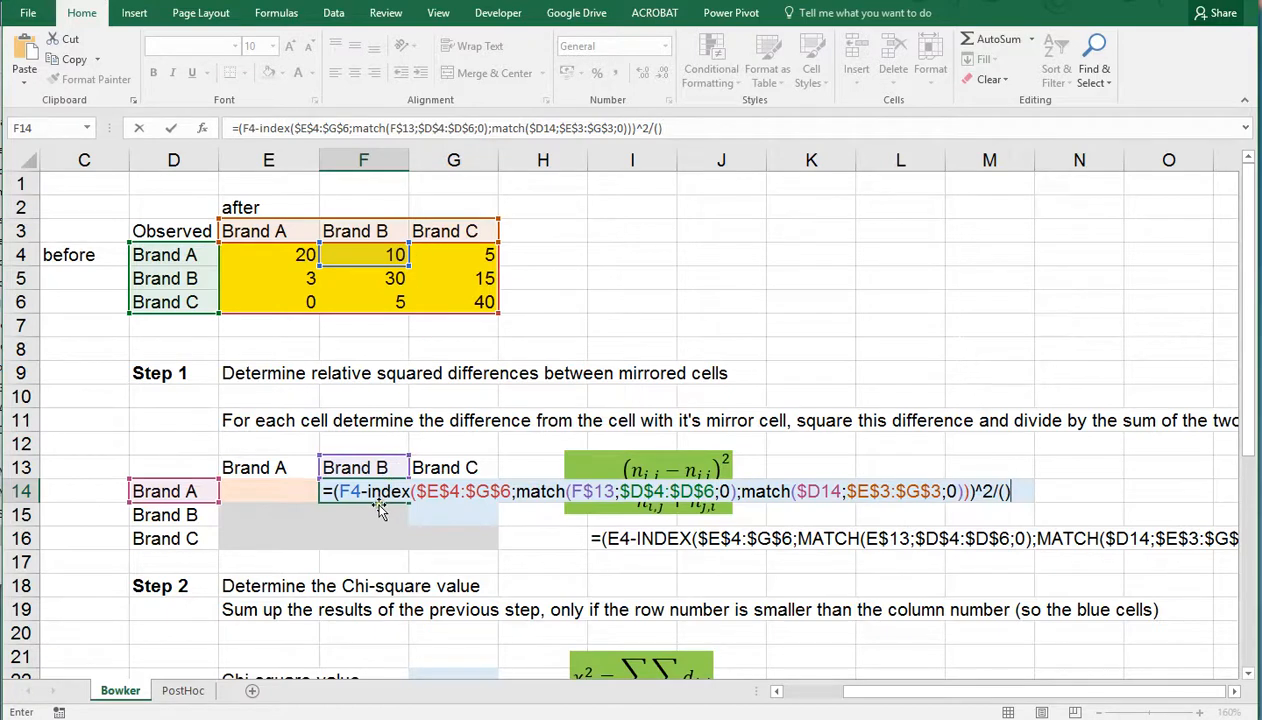
# Divide the squared difference in F14 by a bracketed copy of F4-INDEX(...) with the minus changed to plus, and enter the formula
pyautogui.moveTo(341, 491); pyautogui.dragTo(966, 491)
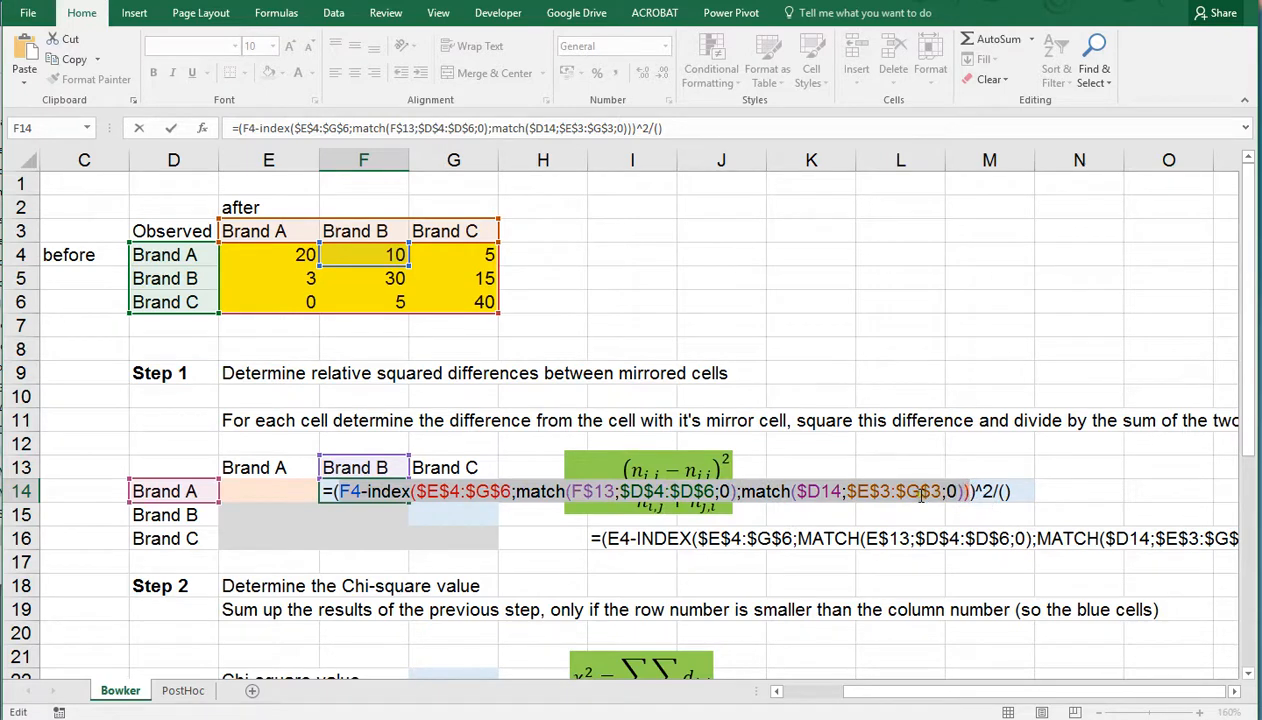
pyautogui.click(990, 487)
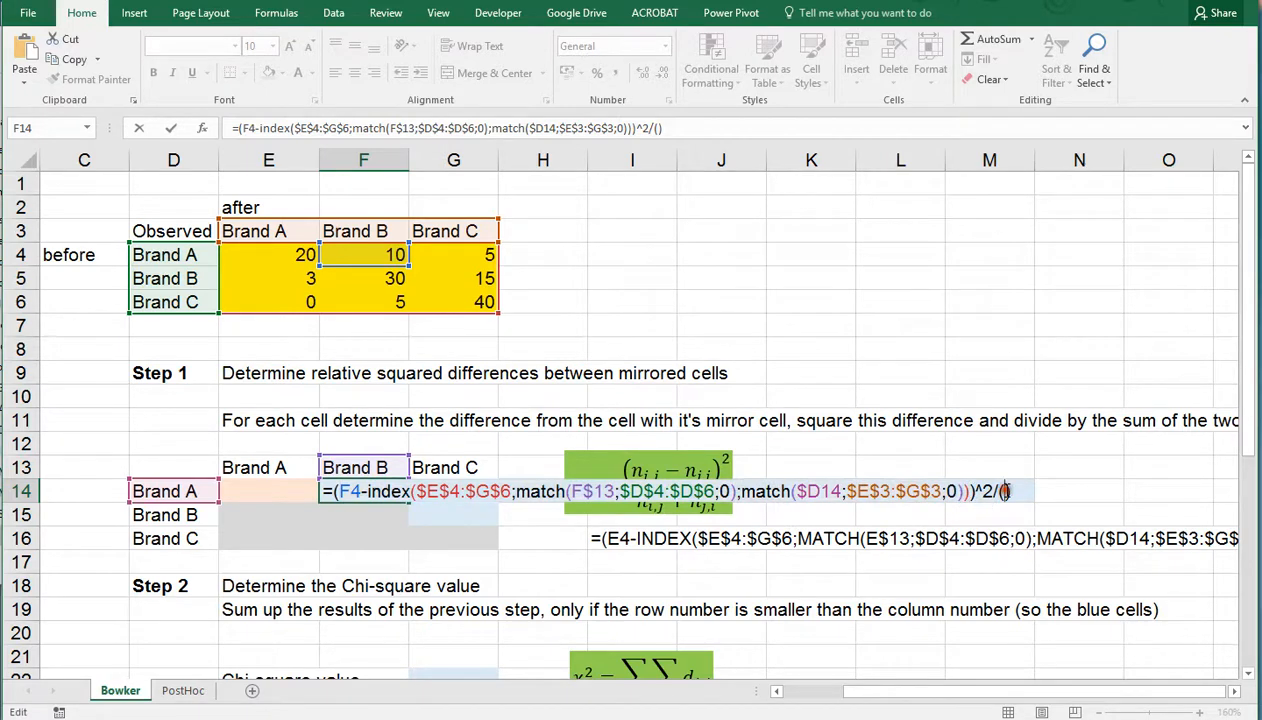
pyautogui.hotkey('ctrl', 'v')
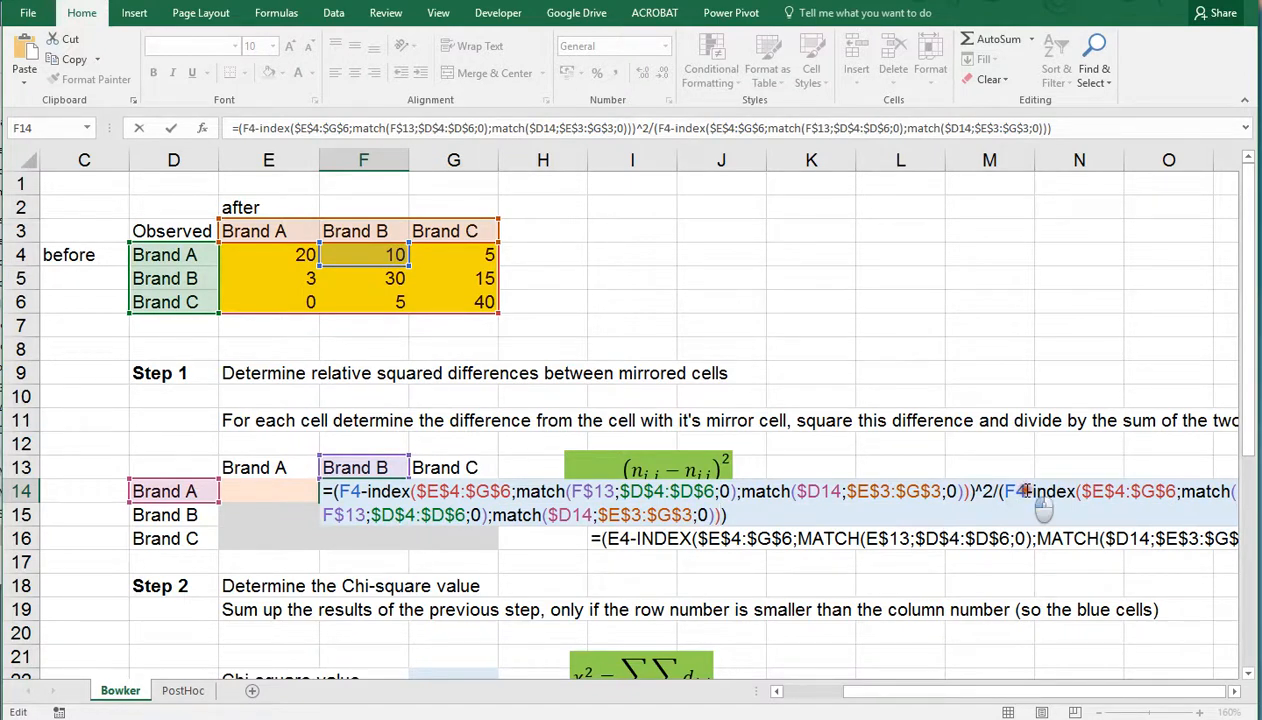
pyautogui.click(1030, 490)
pyautogui.press('Delete')
pyautogui.write('+')
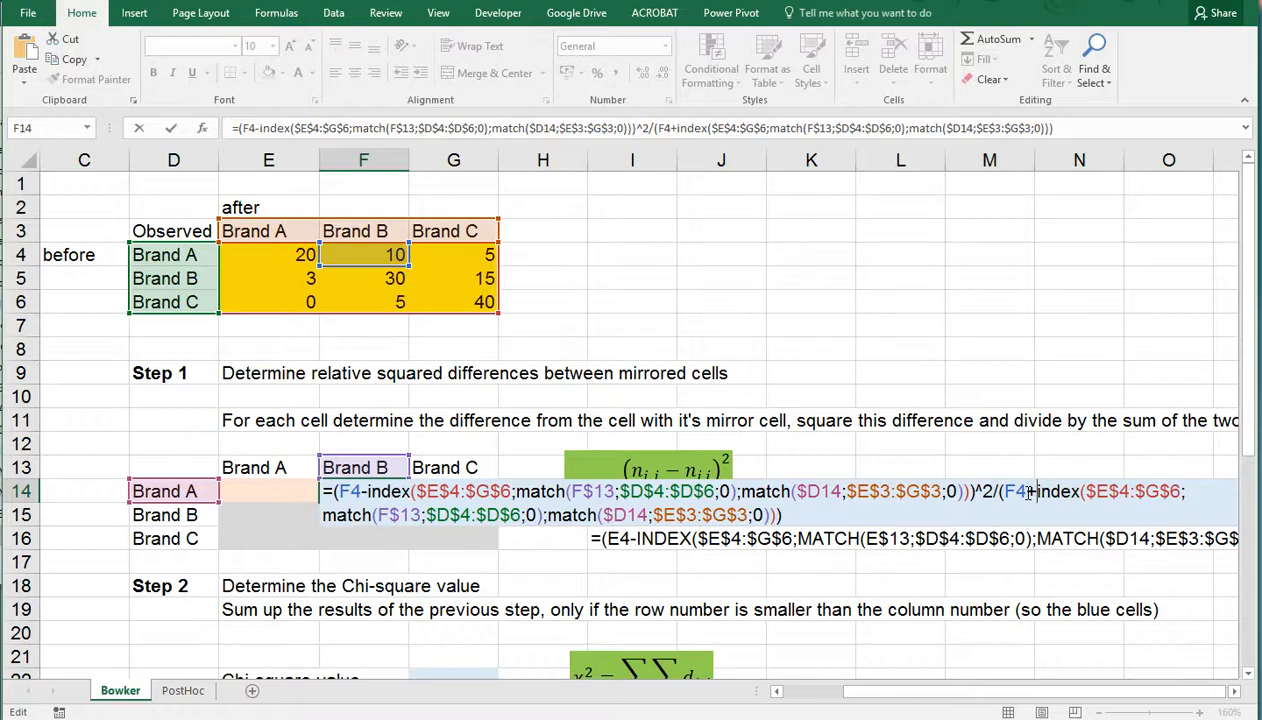
pyautogui.hotkey('ctrl', 'Return')
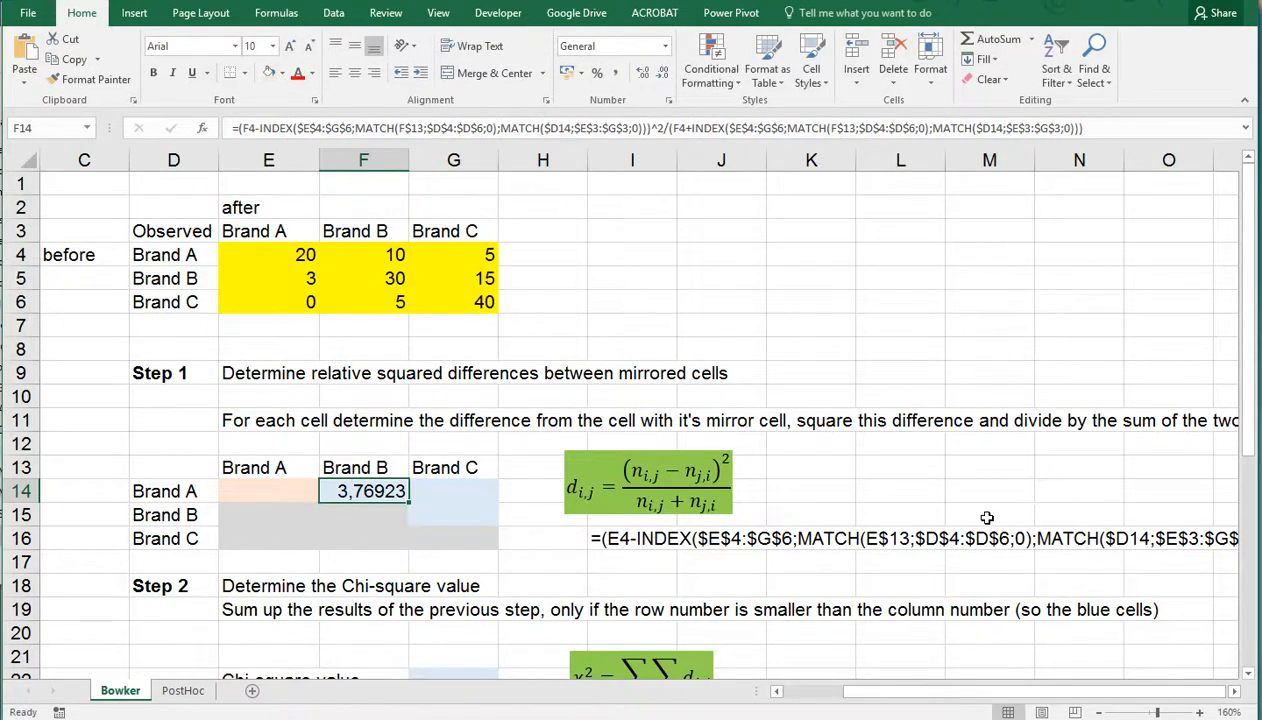
# Copy the F14 formula to the whole Step 1 table E14:G16
pyautogui.hotkey('ctrl', 'c')
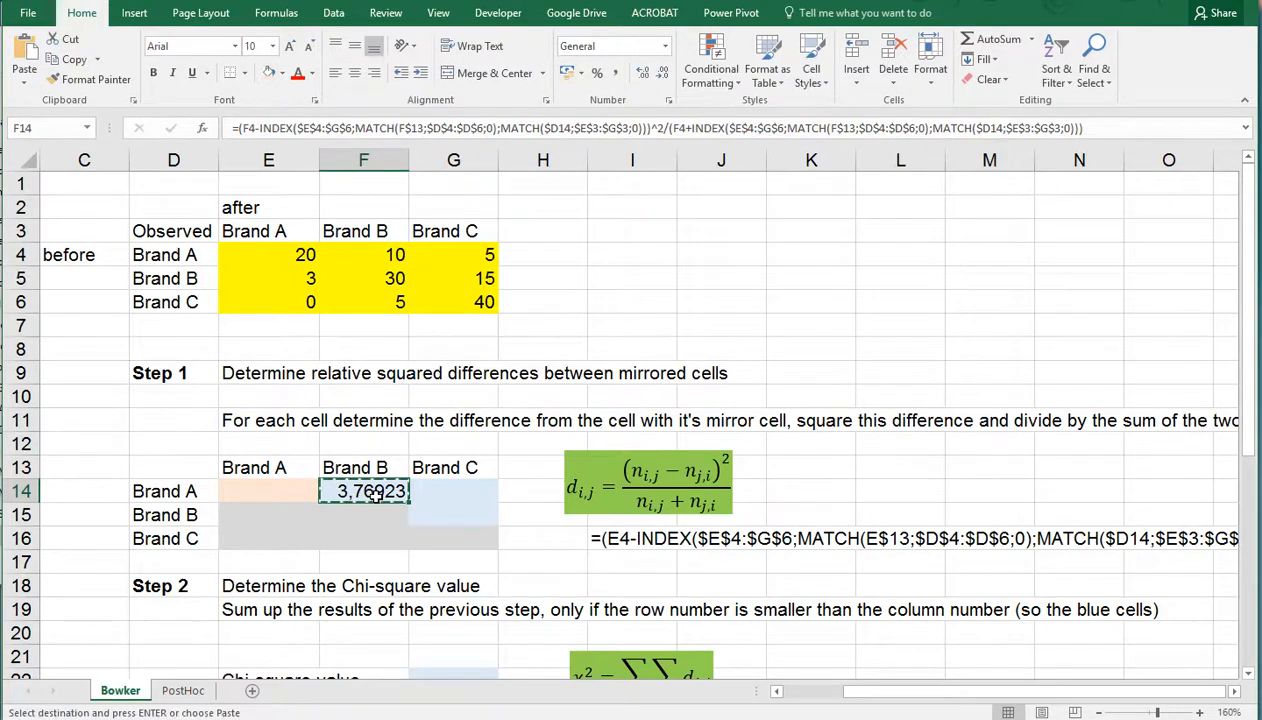
pyautogui.moveTo(297, 493); pyautogui.dragTo(429, 529)
pyautogui.hotkey('ctrl', 'v')
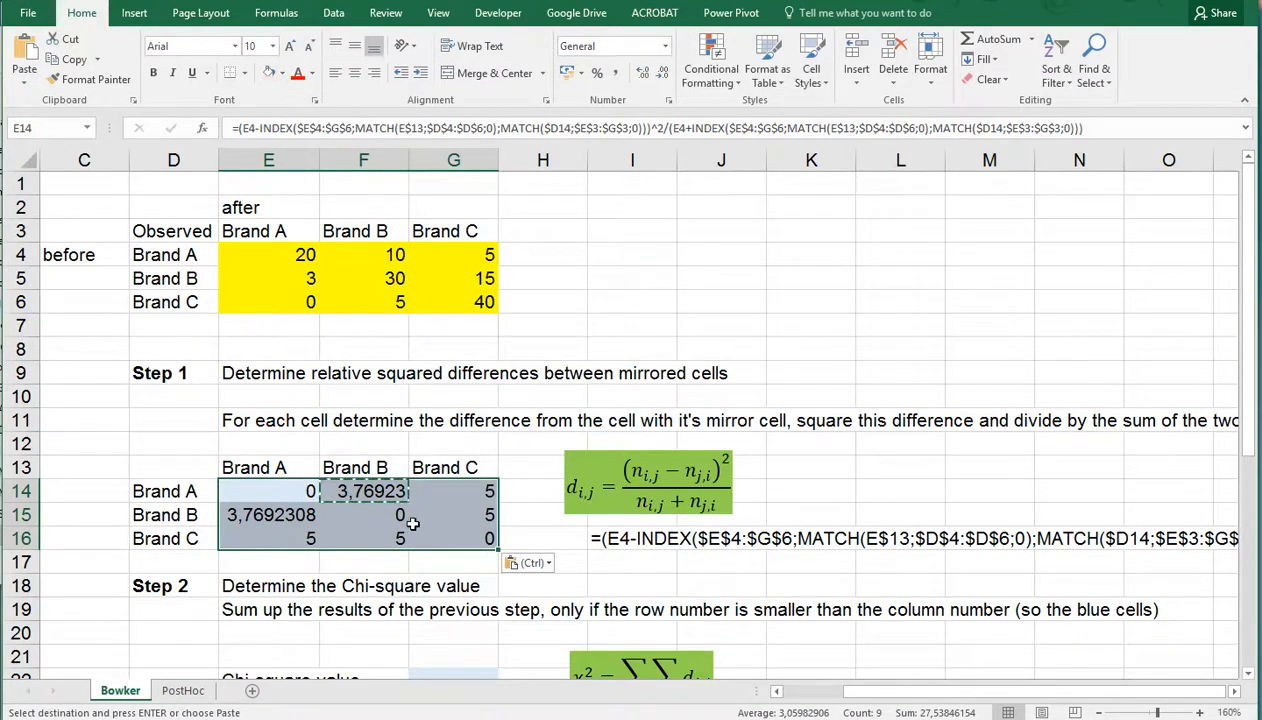
pyautogui.click(455, 536)
pyautogui.click(308, 490)
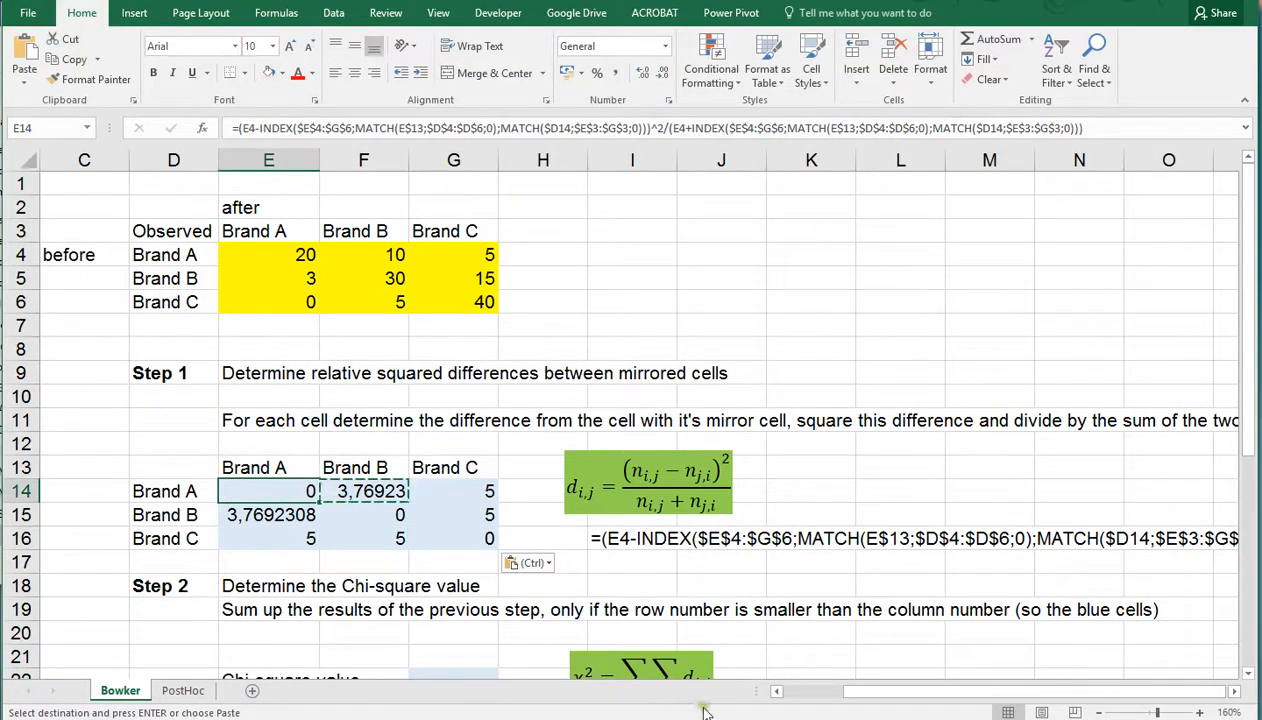
# Examine the full reference formula written out as text in I16 beside the Step 1 table
pyautogui.moveTo(848, 692); pyautogui.dragTo(1233, 695)
pyautogui.click(1233, 692)
pyautogui.click(1233, 692)
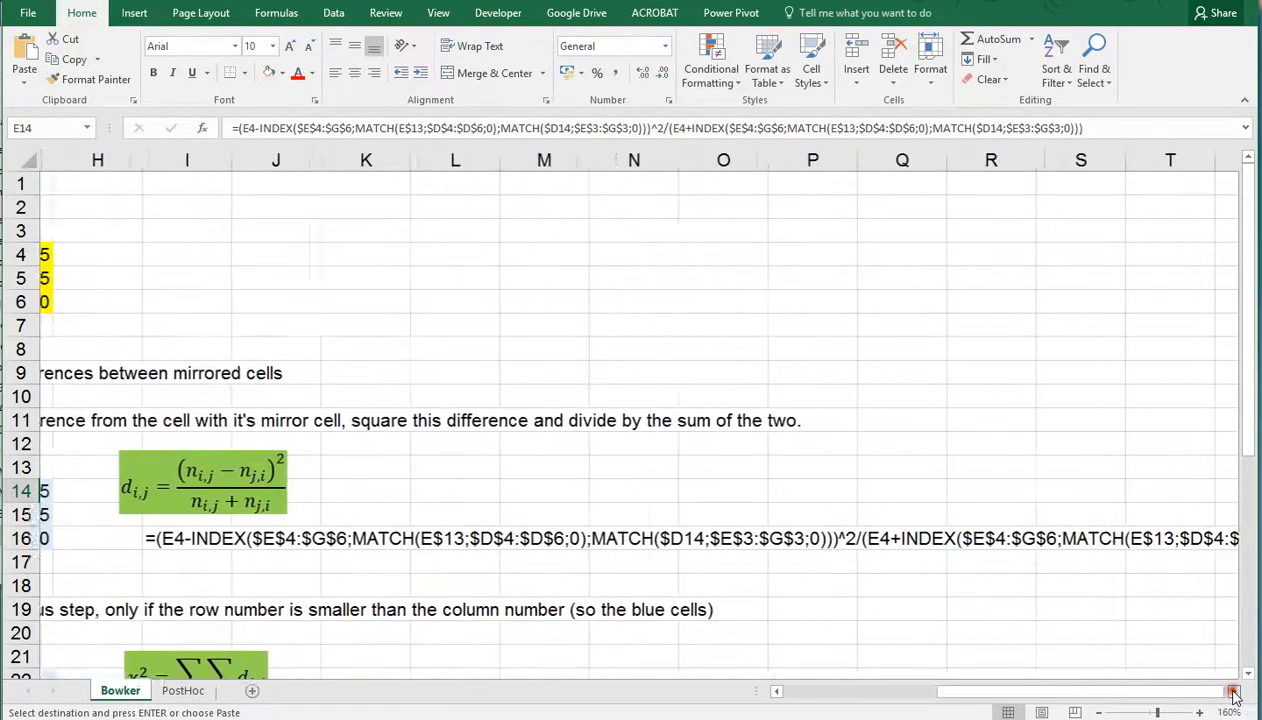
pyautogui.click(155, 537)
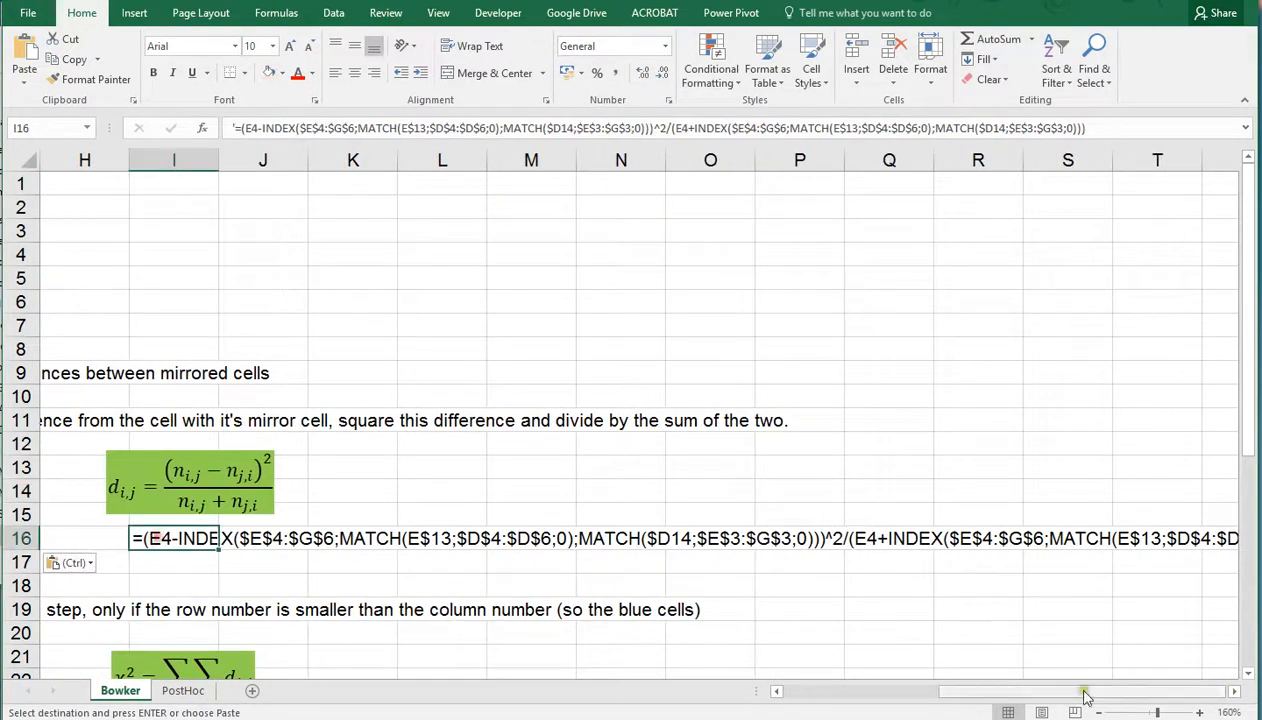
pyautogui.click(1235, 692)
pyautogui.click(1235, 692)
pyautogui.click(1235, 692)
pyautogui.click(1235, 692)
pyautogui.click(1235, 692)
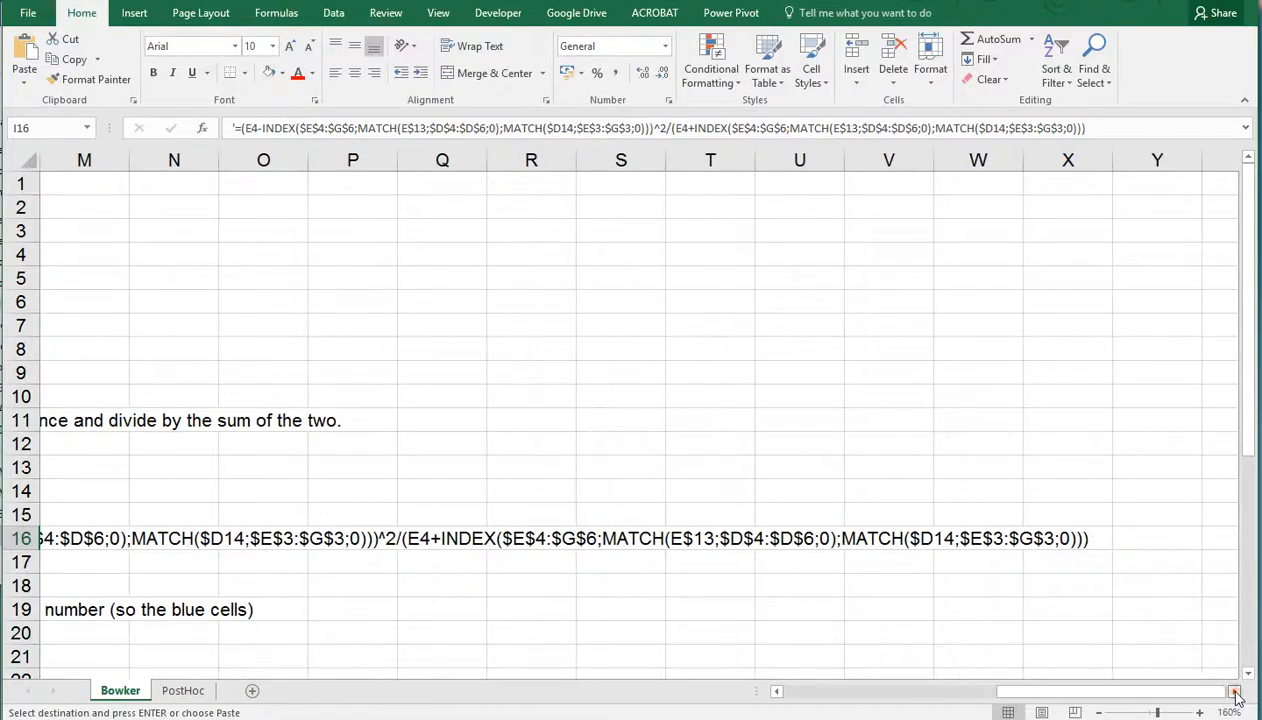
pyautogui.moveTo(1197, 694); pyautogui.dragTo(1040, 709)
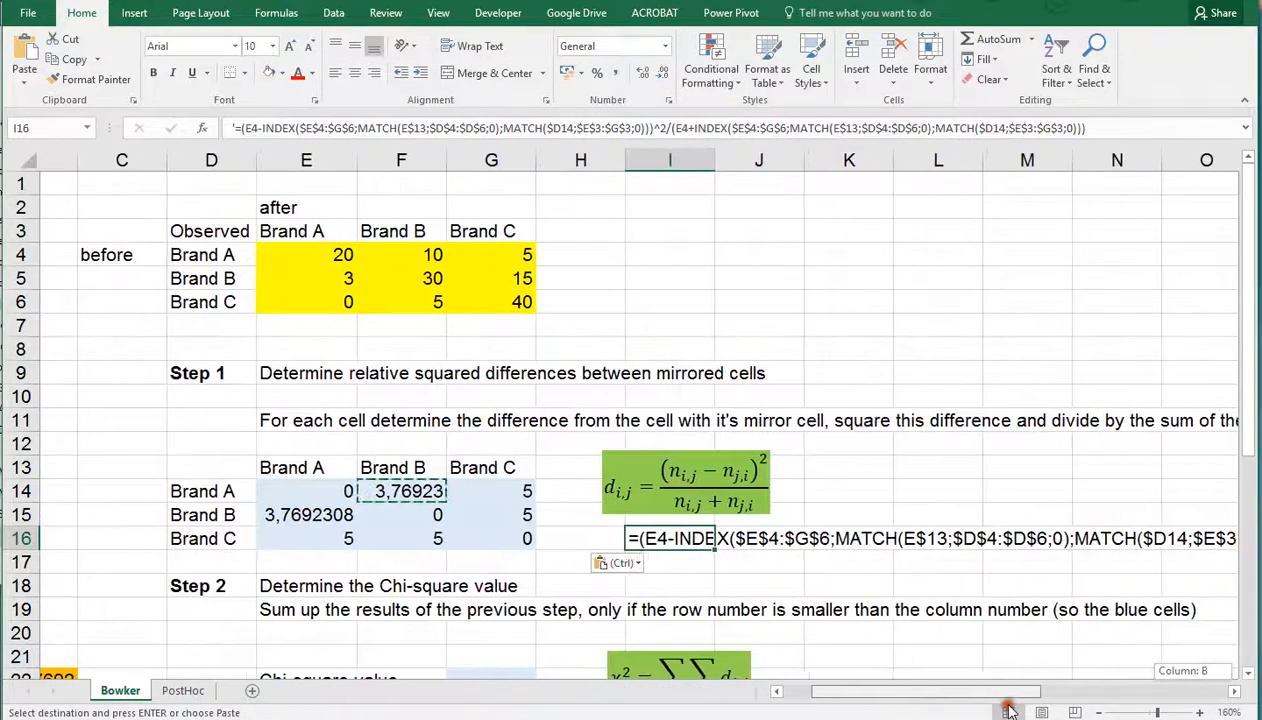
# Fill cell E14, the Brand A diagonal cell of the Step 1 table, with dark gray
pyautogui.click(257, 491)
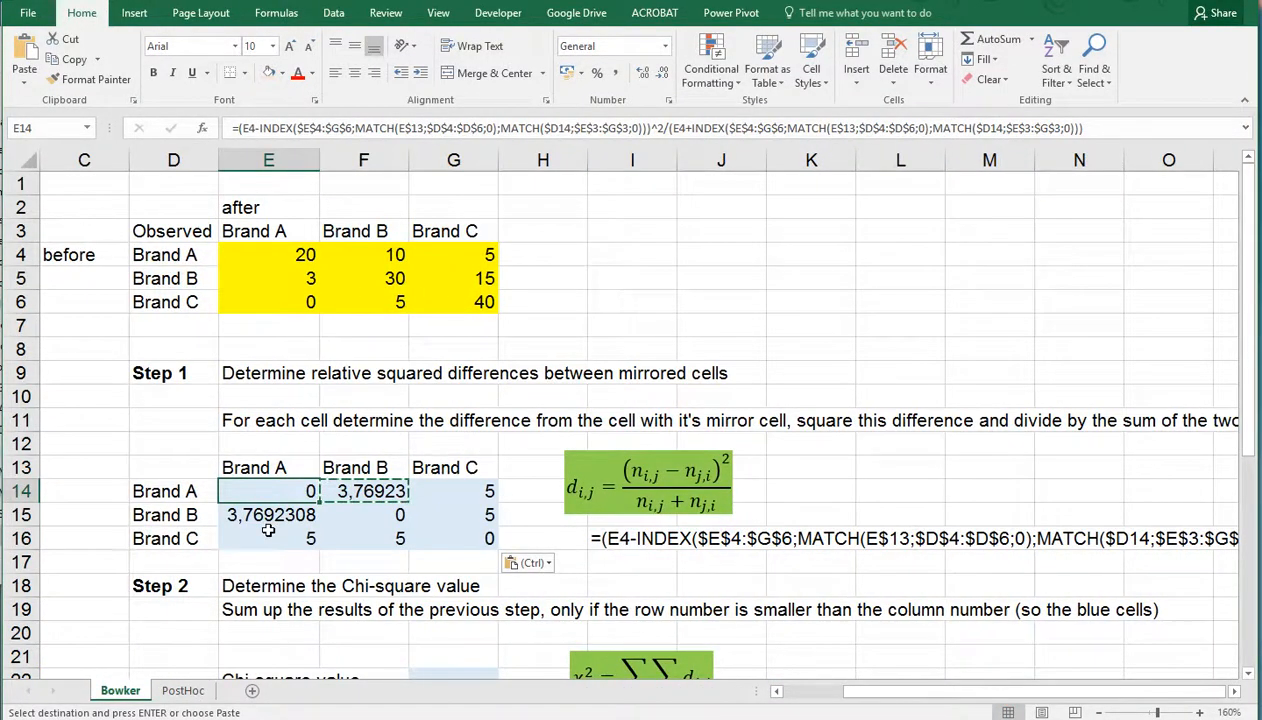
pyautogui.scroll(-1, 270, 496)
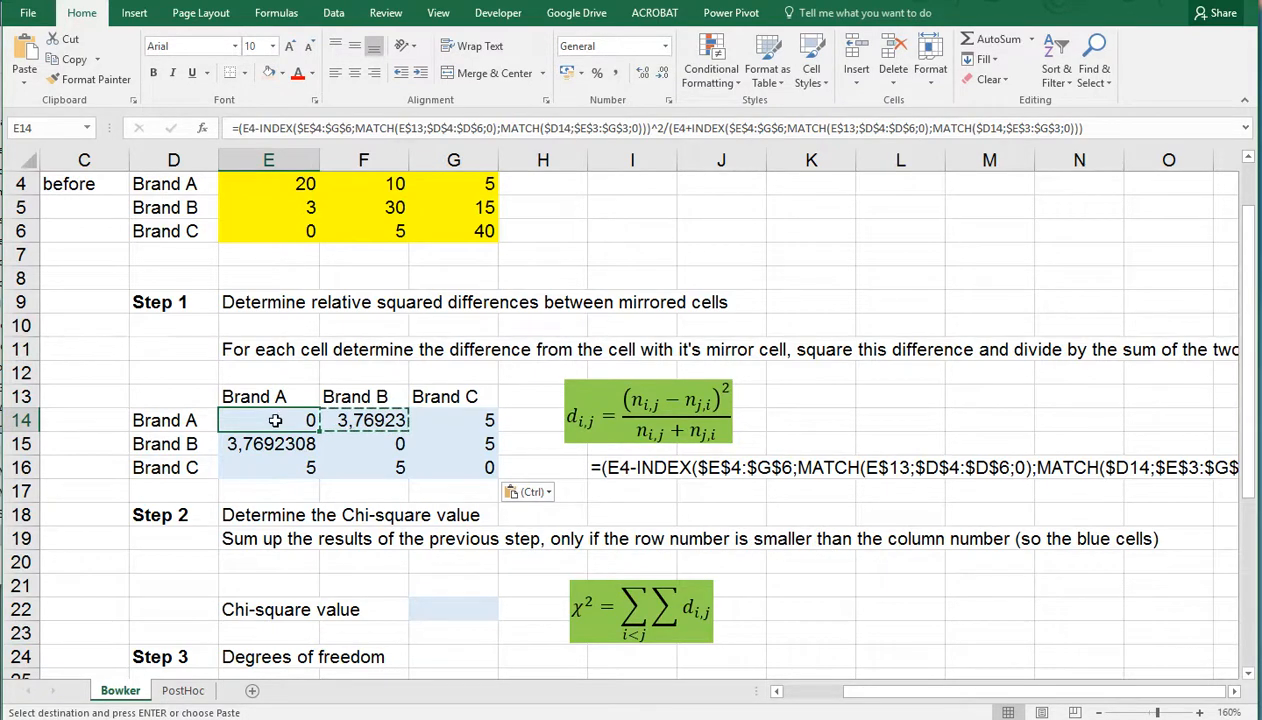
pyautogui.click(285, 75)
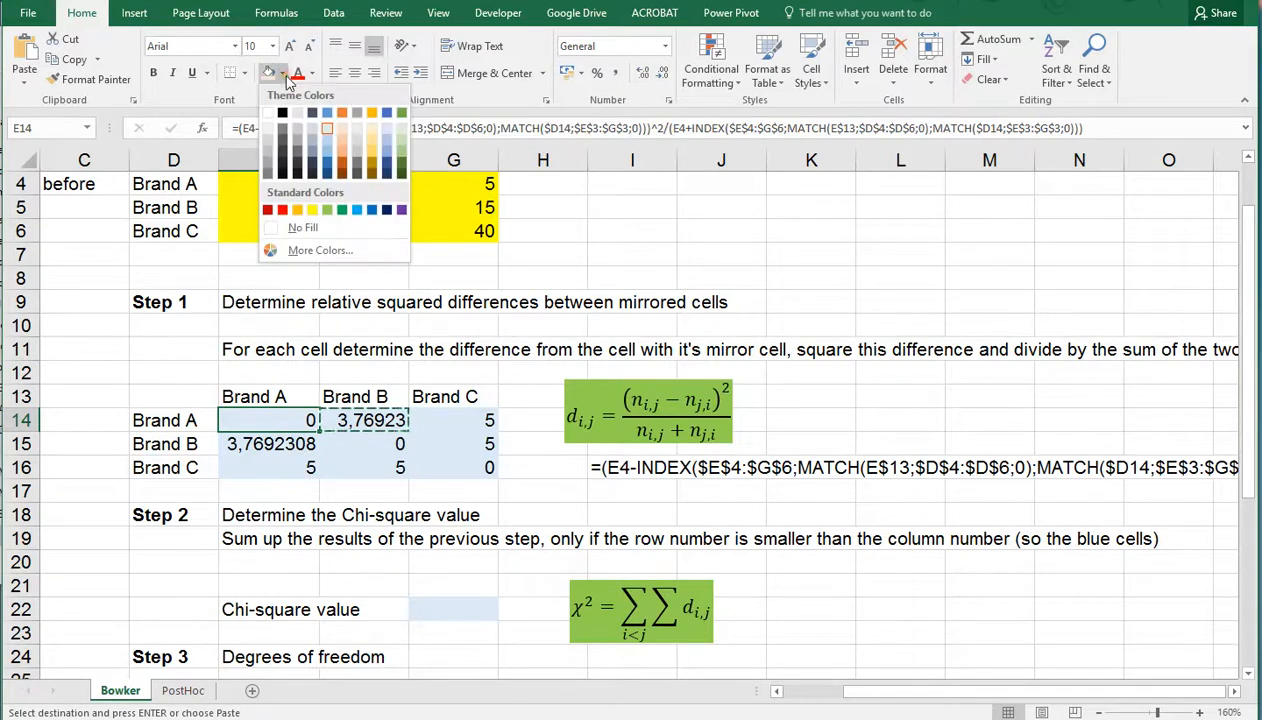
pyautogui.click(283, 130)
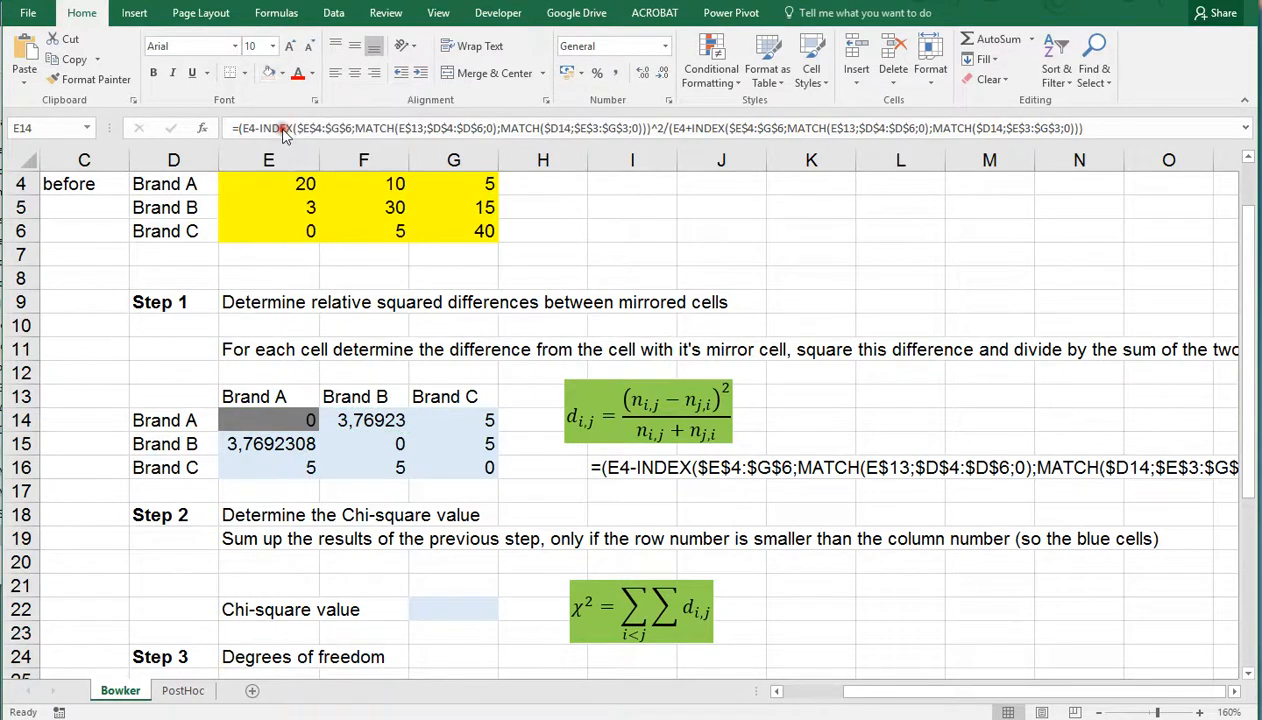
# Apply the same dark gray fill to the remaining diagonal and lower cells E15:F15 and E16:G16
pyautogui.click(285, 448)
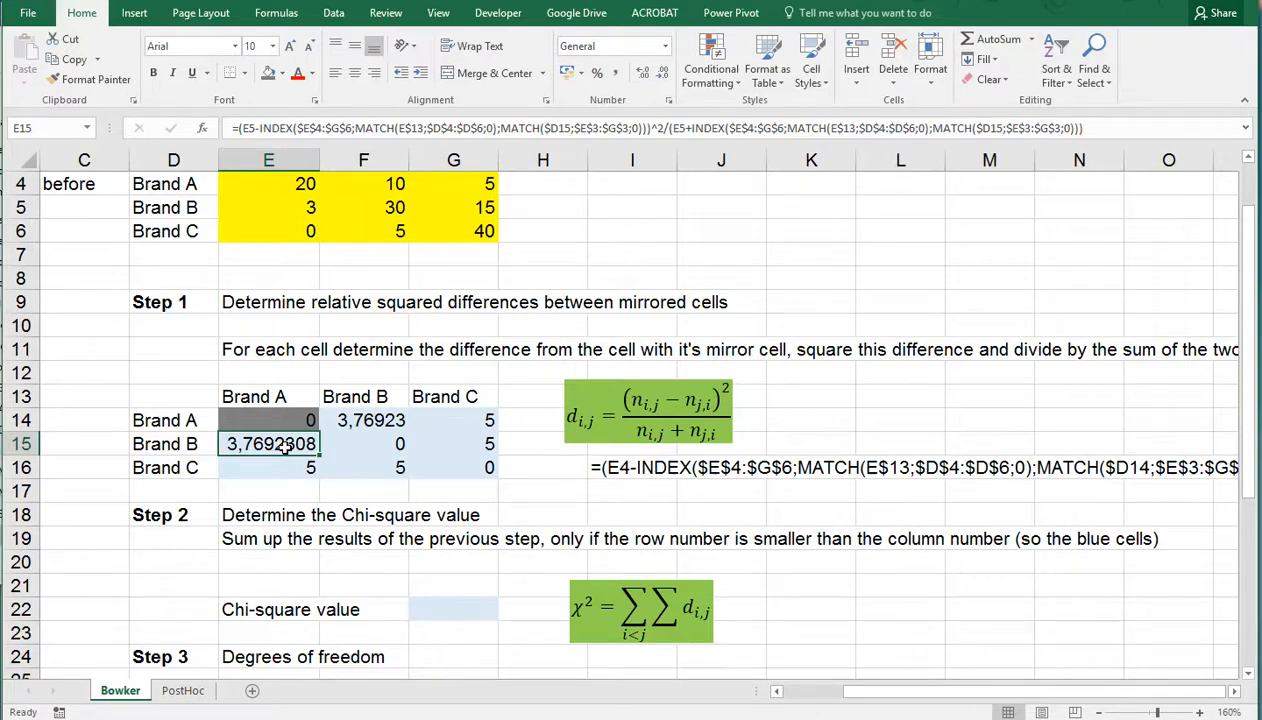
pyautogui.keyDown('ctrl'); pyautogui.click(366, 440); pyautogui.keyUp('ctrl')
pyautogui.keyDown('ctrl'); pyautogui.click(374, 468); pyautogui.keyUp('ctrl')
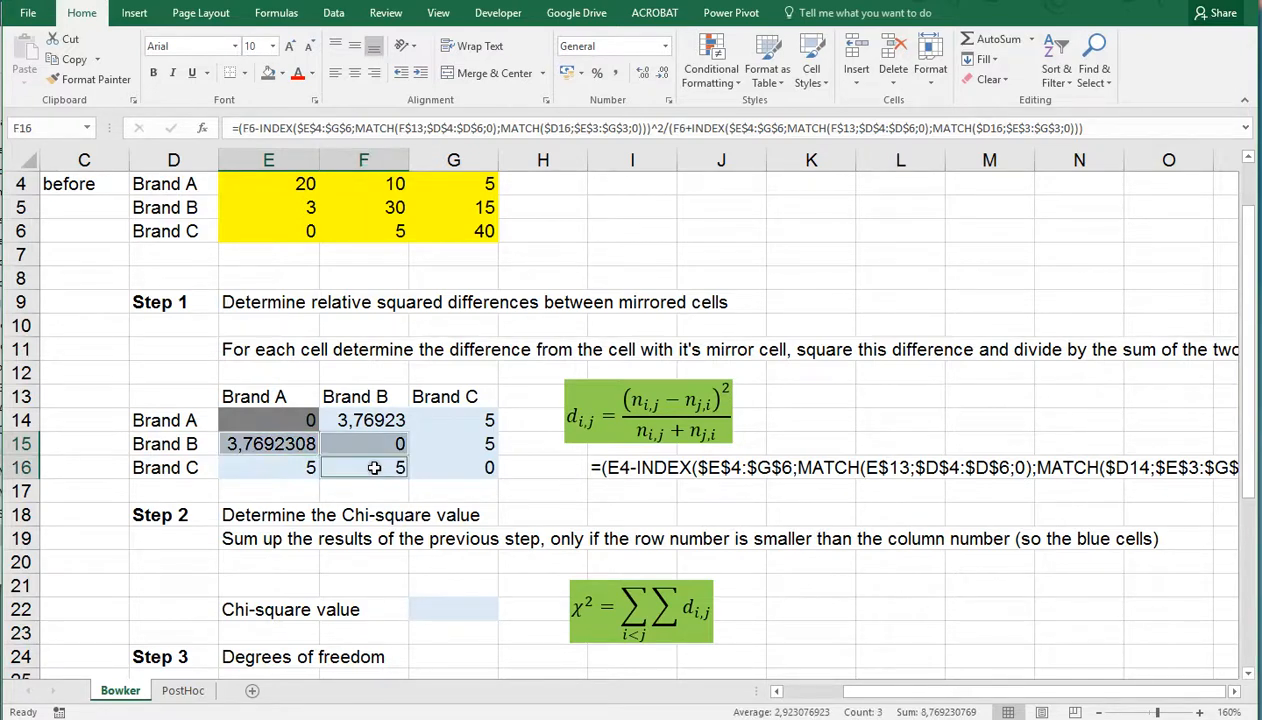
pyautogui.keyDown('ctrl'); pyautogui.click(436, 462); pyautogui.keyUp('ctrl')
pyautogui.keyDown('ctrl'); pyautogui.click(258, 465); pyautogui.keyUp('ctrl')
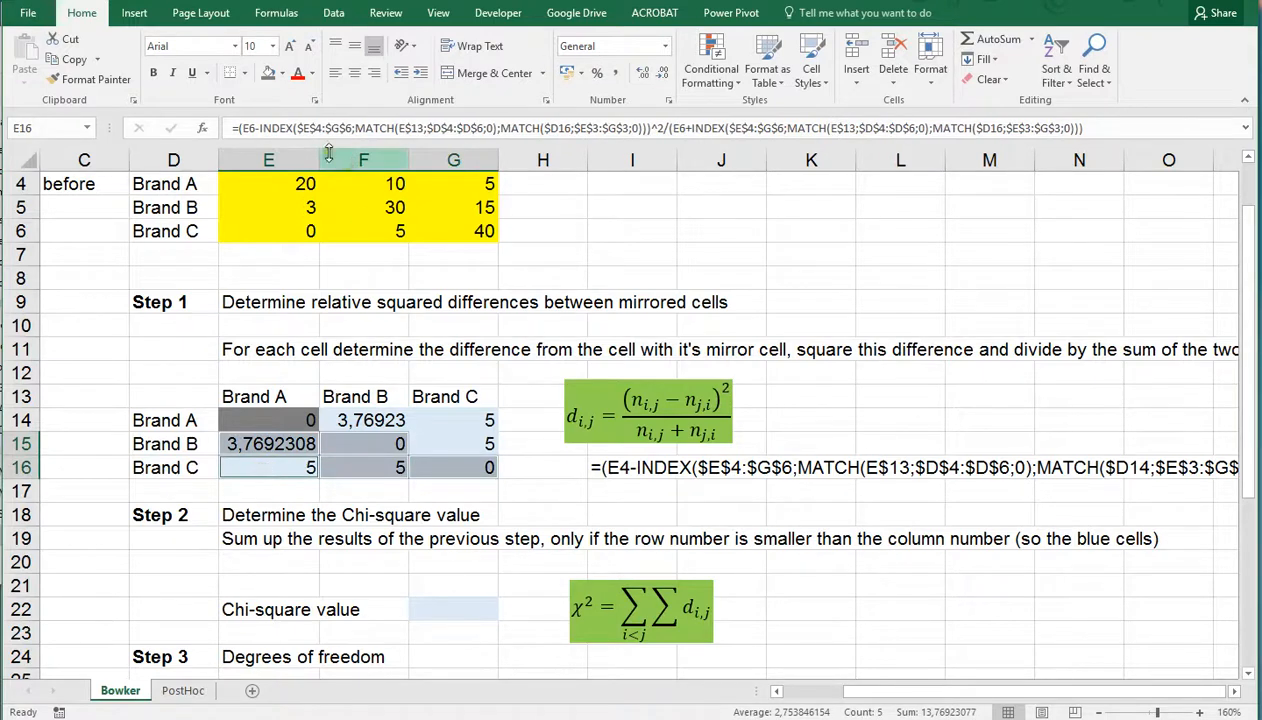
# Enter the Chi-square value formula =F14+G14+G15 in G22 to sum the blue Step 1 cells
pyautogui.click(447, 610)
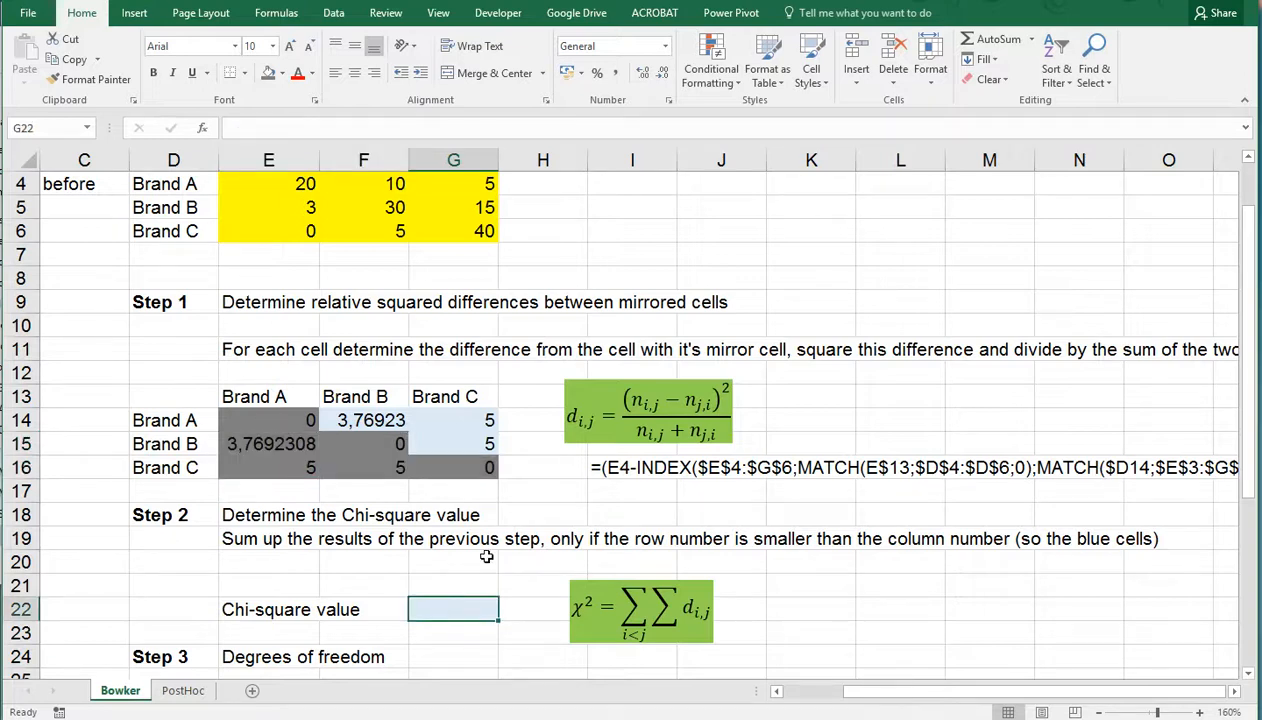
pyautogui.write('=')
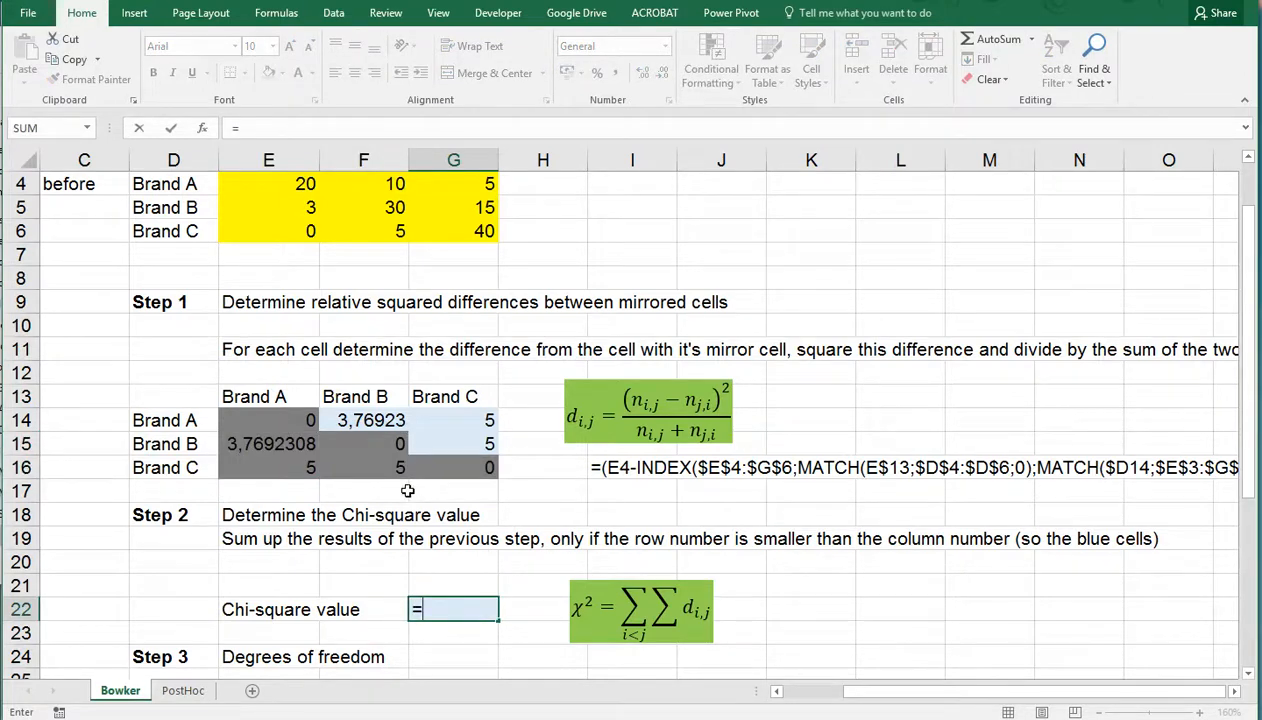
pyautogui.click(370, 421)
pyautogui.write('+')
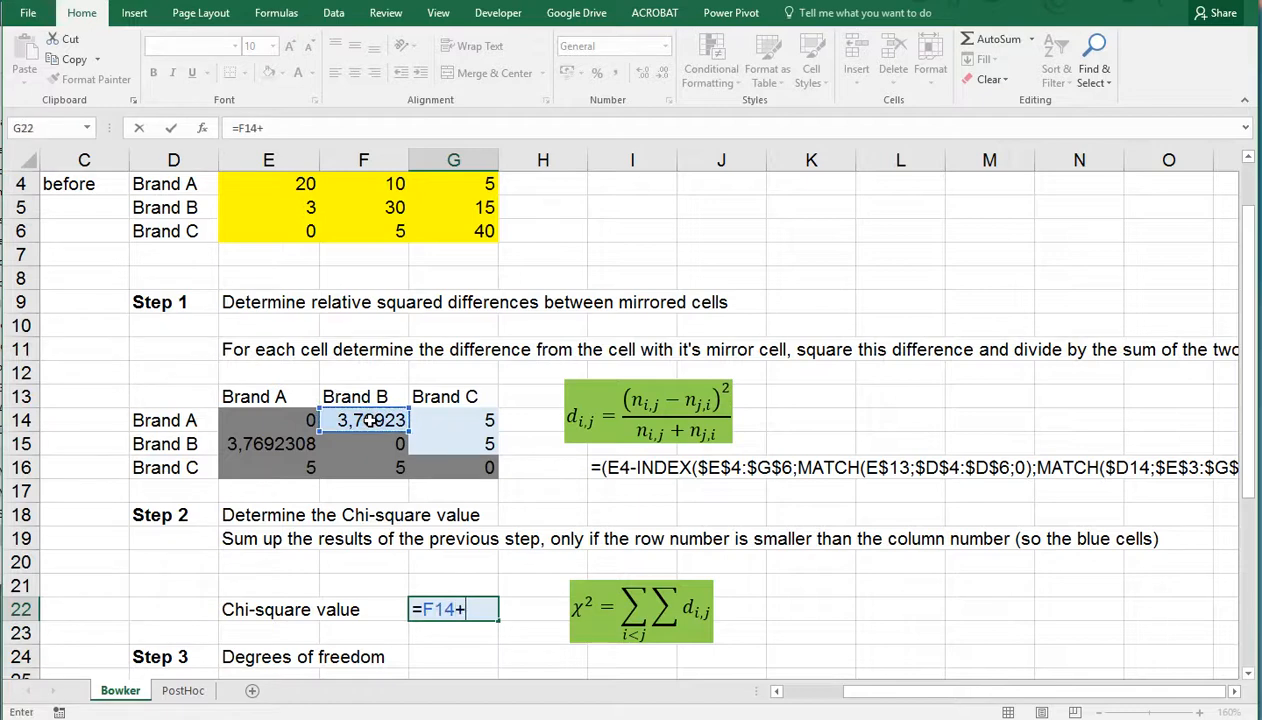
pyautogui.click(478, 421)
pyautogui.write('+')
pyautogui.click(472, 443)
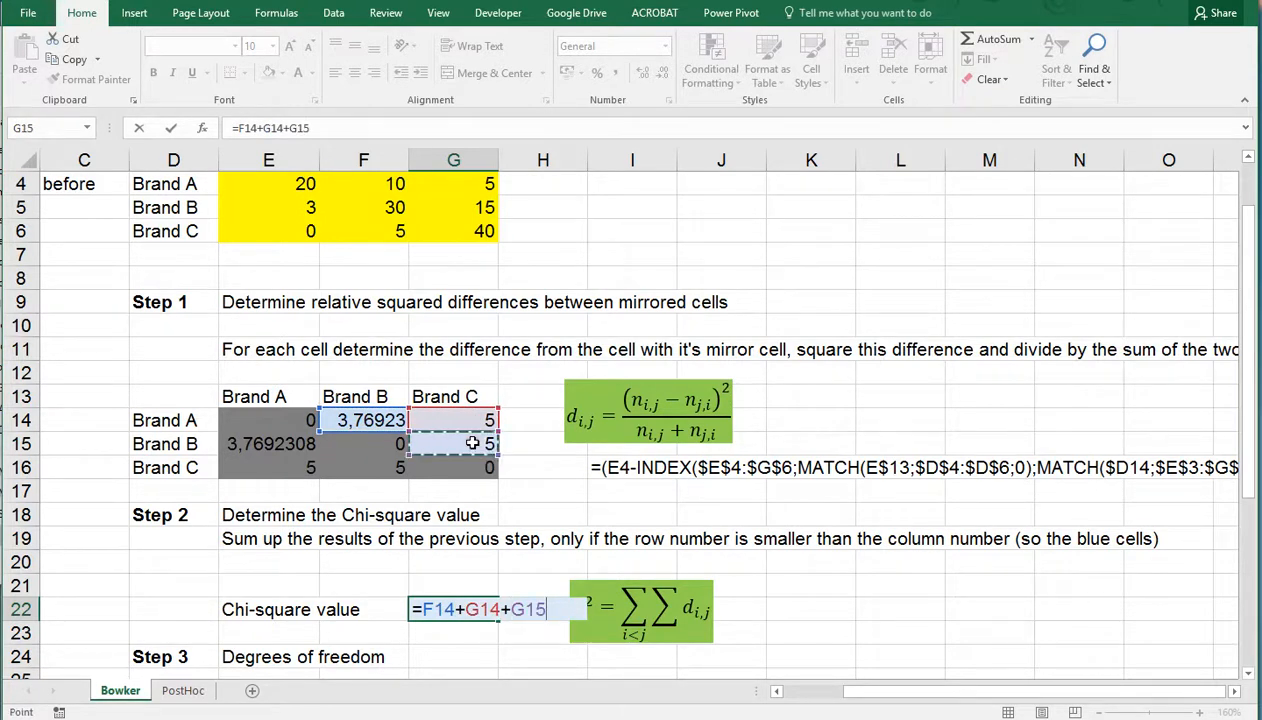
pyautogui.hotkey('ctrl', 'Return')
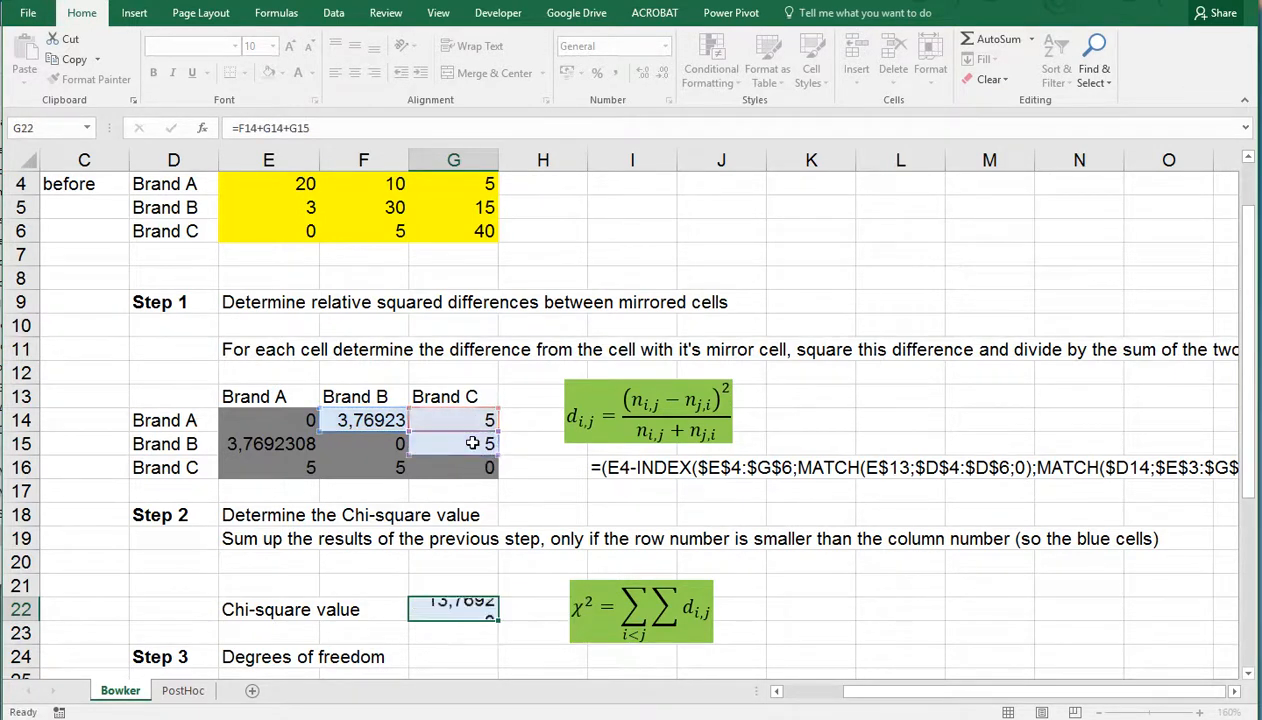
# Examine the Step 3 degrees of freedom formula and the observed brand table it refers to
pyautogui.scroll(-1, 472, 445)
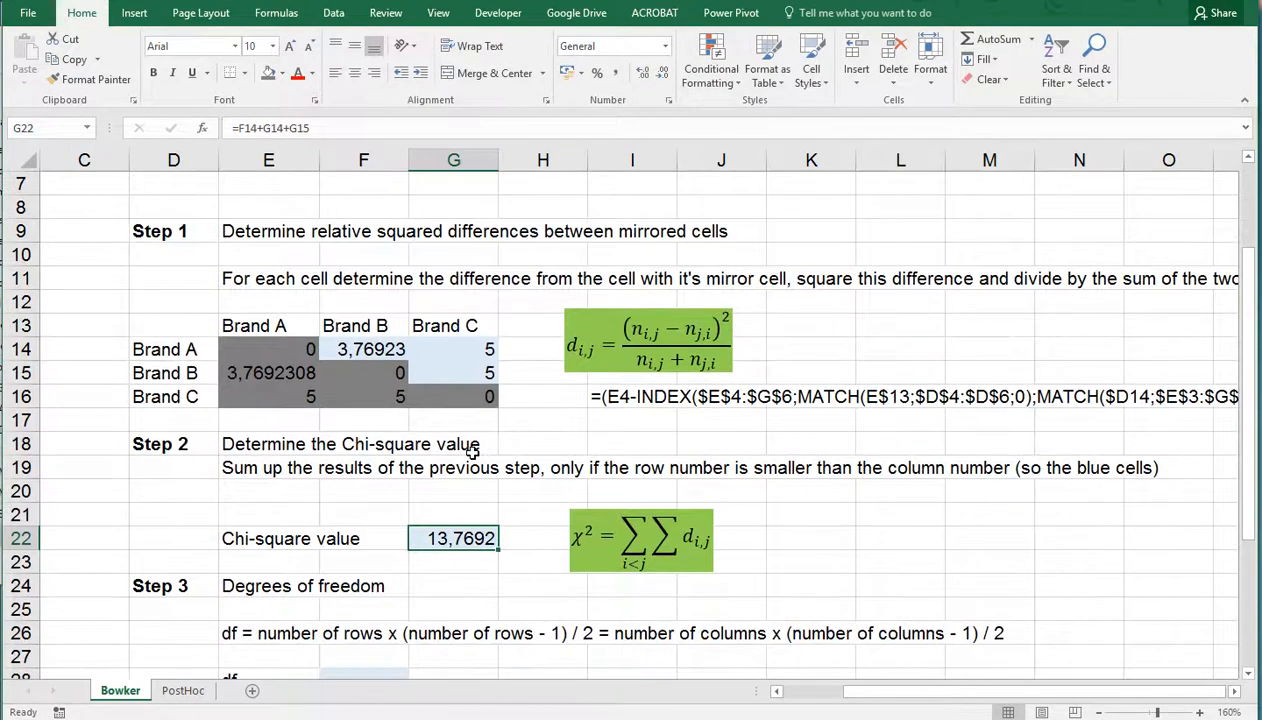
pyautogui.scroll(-1, 472, 451)
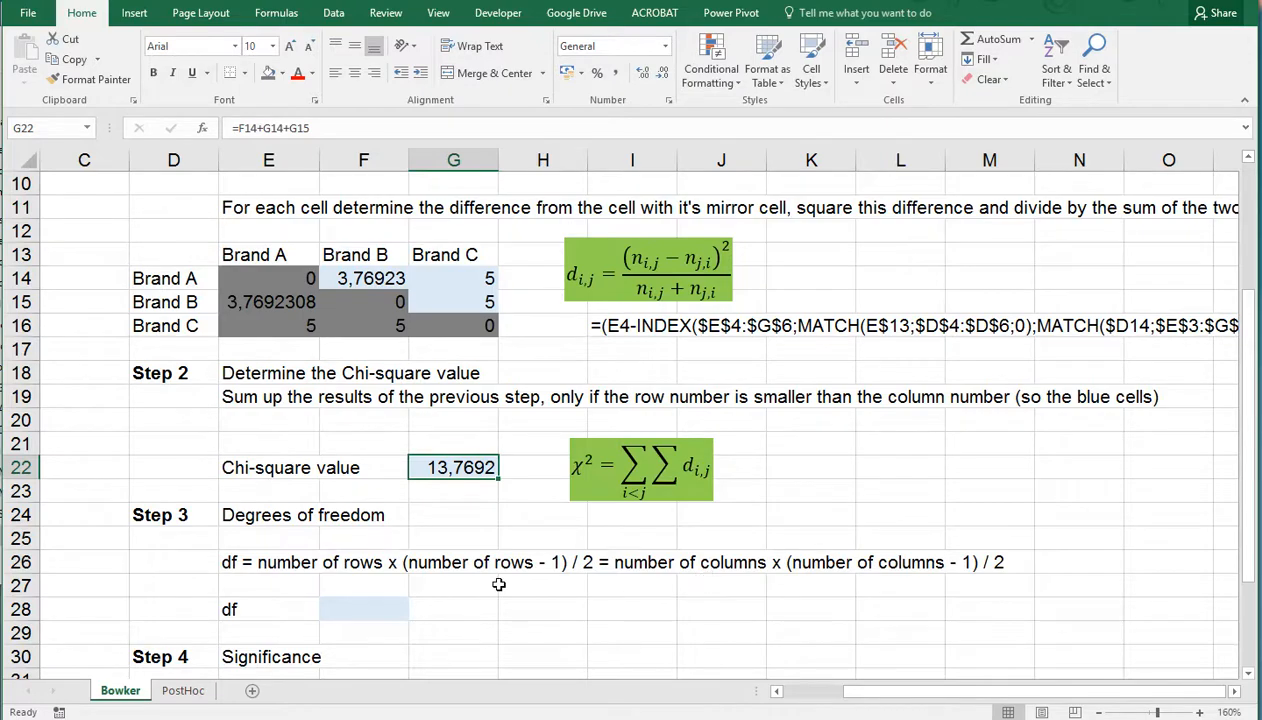
pyautogui.scroll(1, 498, 584)
pyautogui.scroll(2, 498, 584)
pyautogui.scroll(-3, 498, 584)
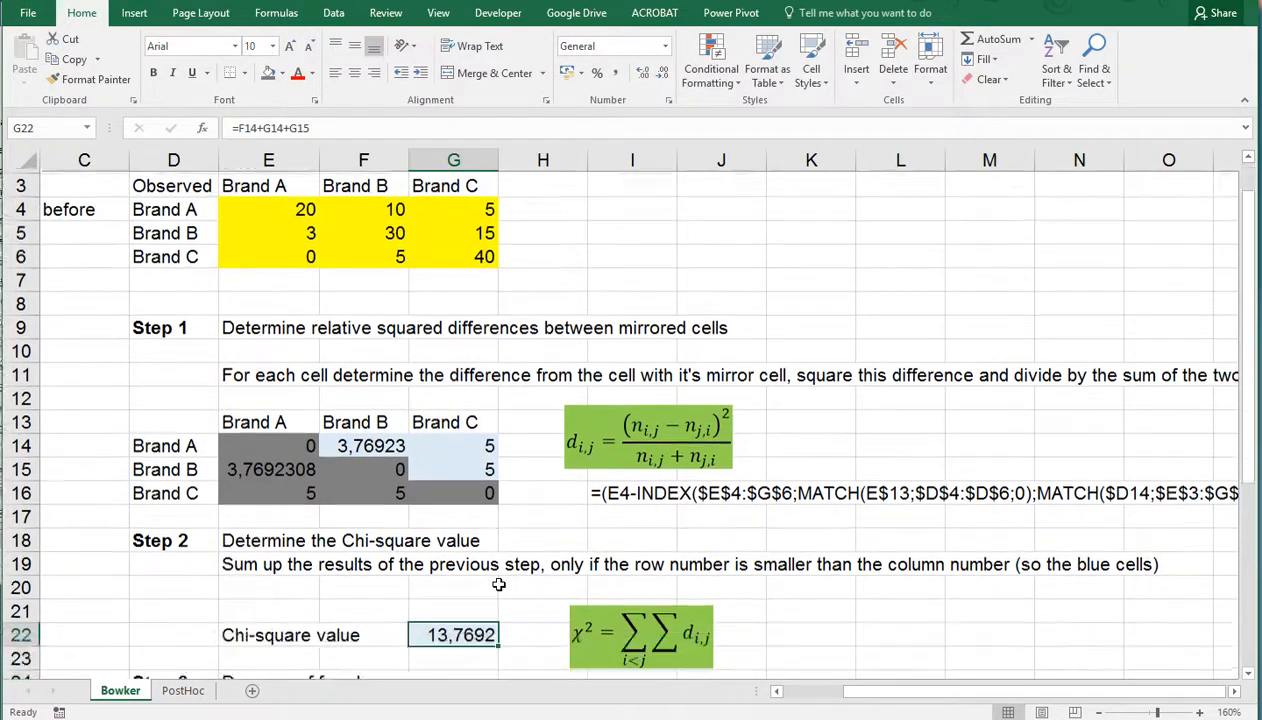
pyautogui.scroll(-1, 498, 584)
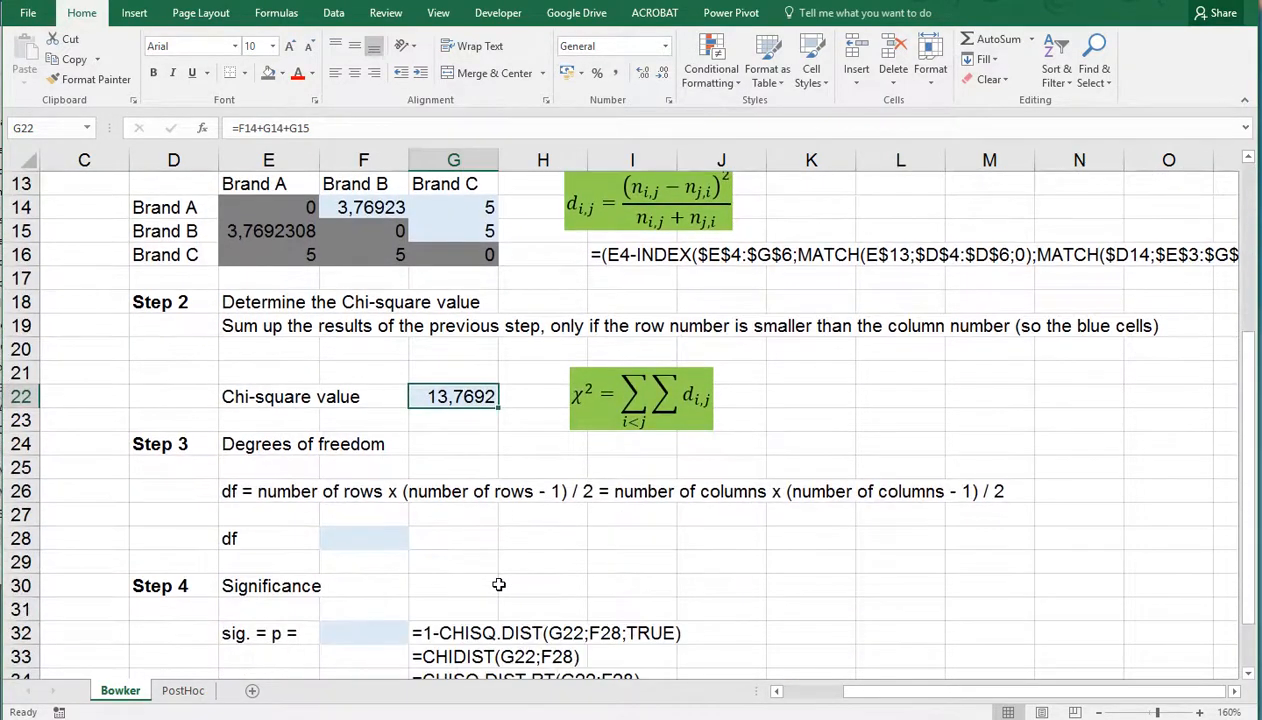
pyautogui.scroll(1, 498, 584)
pyautogui.click(388, 606)
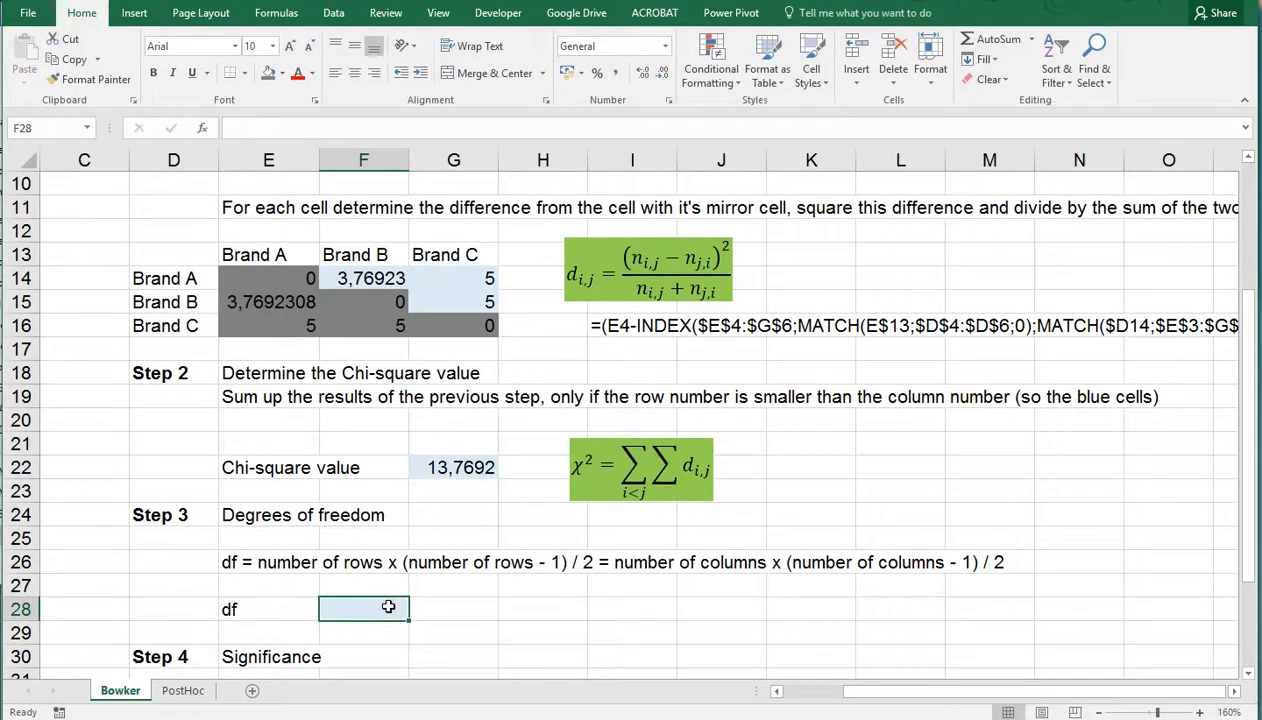
pyautogui.write('=')
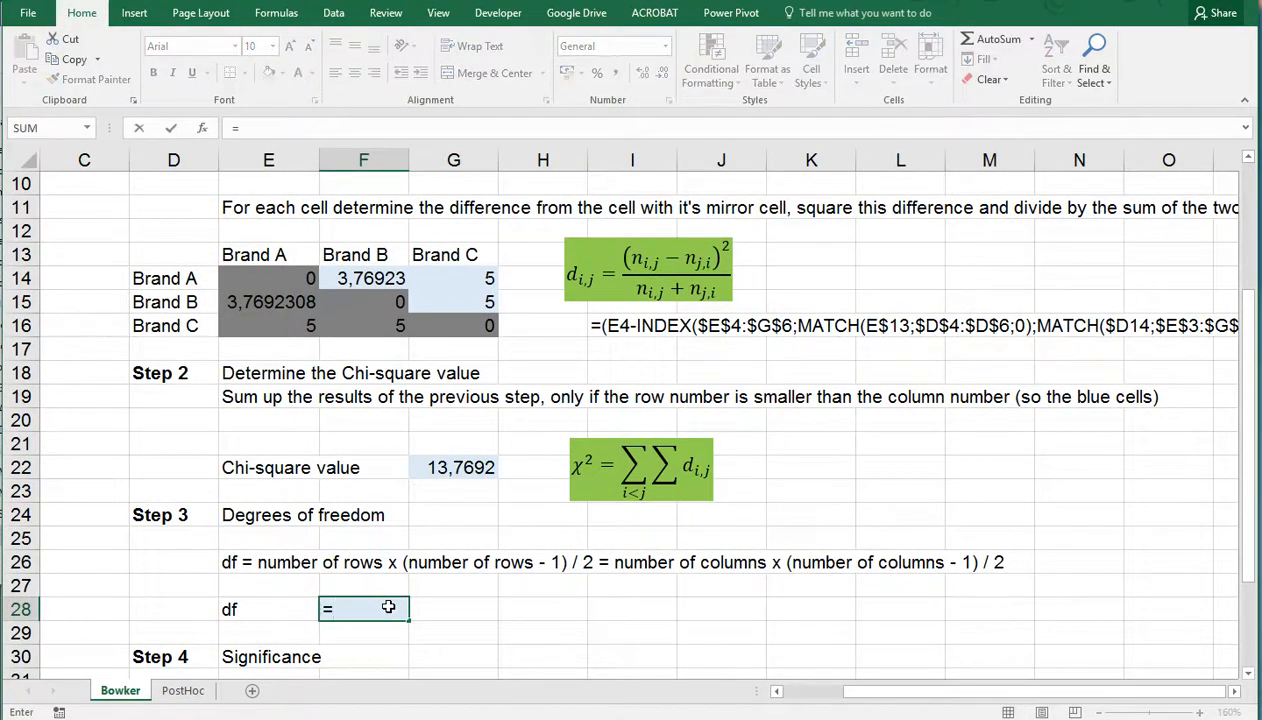
pyautogui.press('Escape')
# Add the label "nr. Rows" in H28 and enter the row count 3 beside it in I28
pyautogui.press('Right')
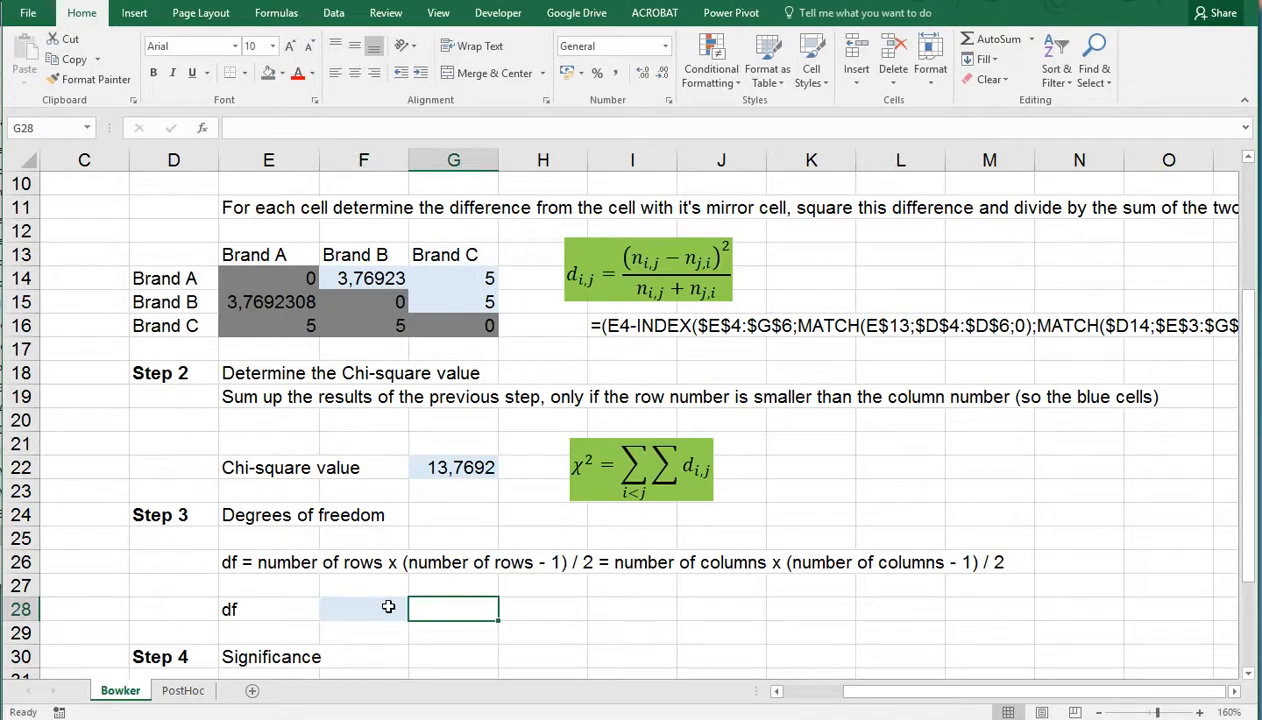
pyautogui.press('Right')
pyautogui.write('nr')
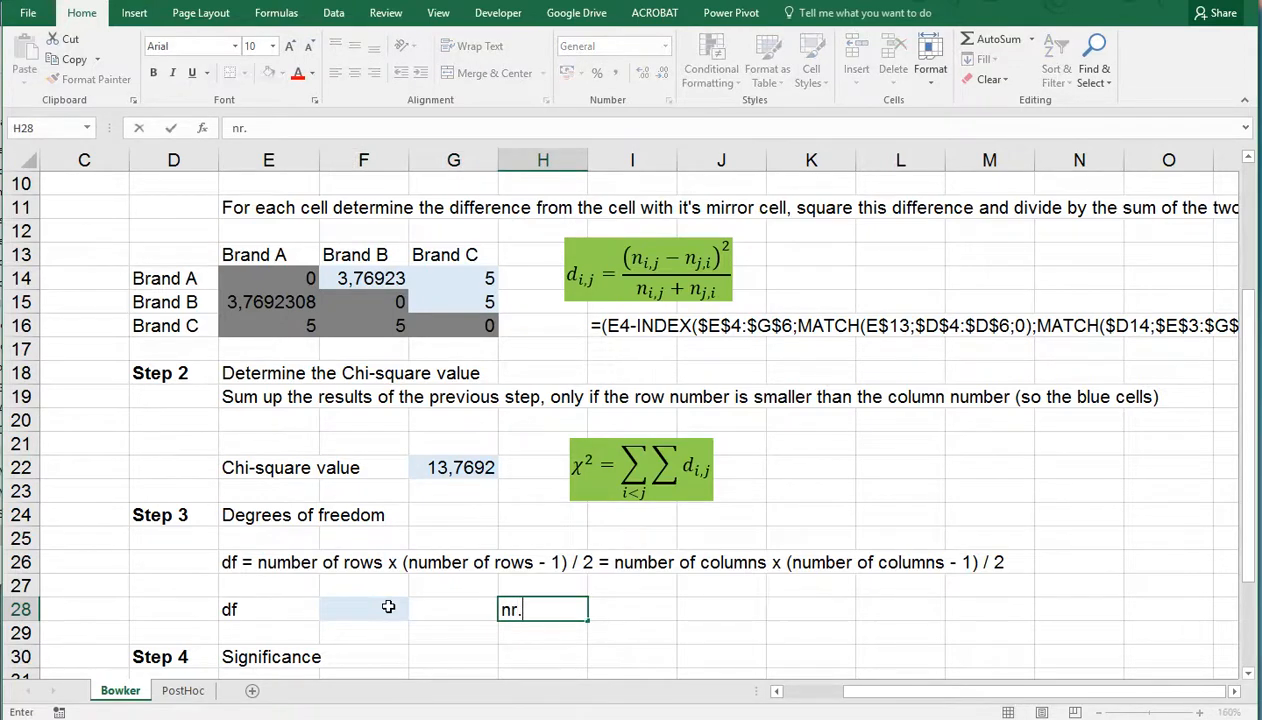
pyautogui.write('. rows')
pyautogui.press('Right')
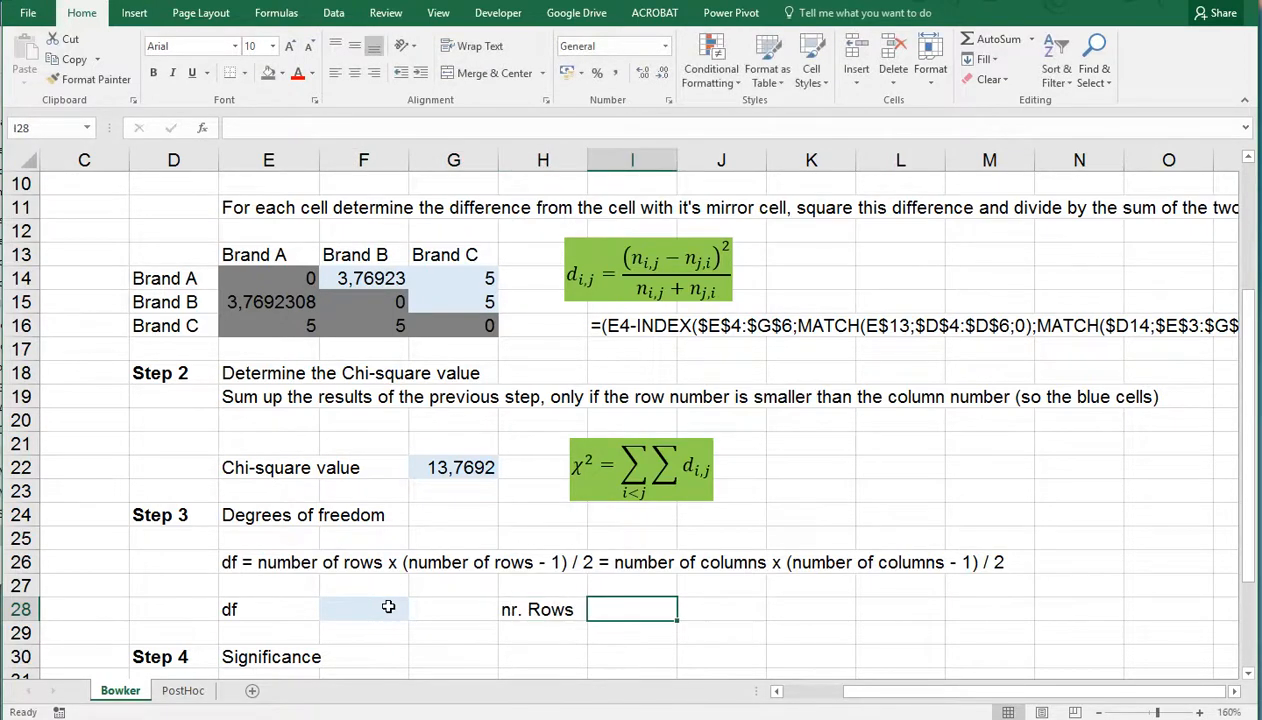
pyautogui.write('3')
pyautogui.press('Left')
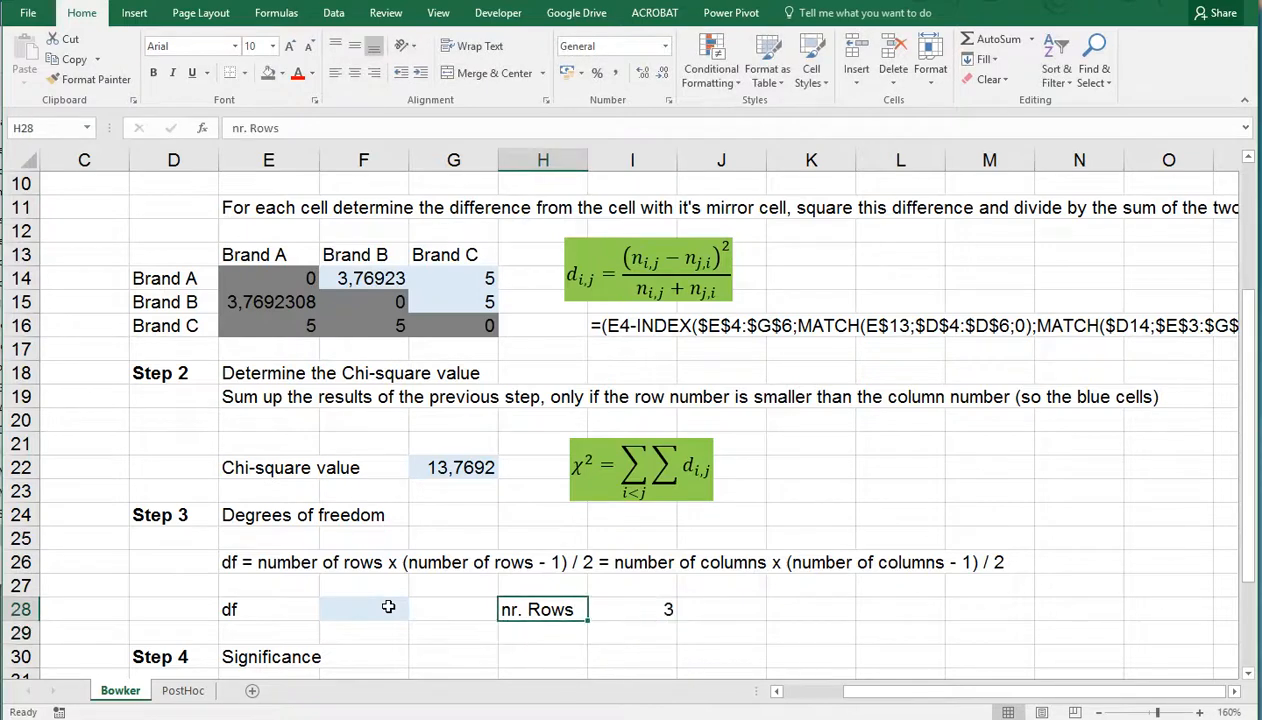
# Fill the row count cell I28 with yellow
pyautogui.press('Right')
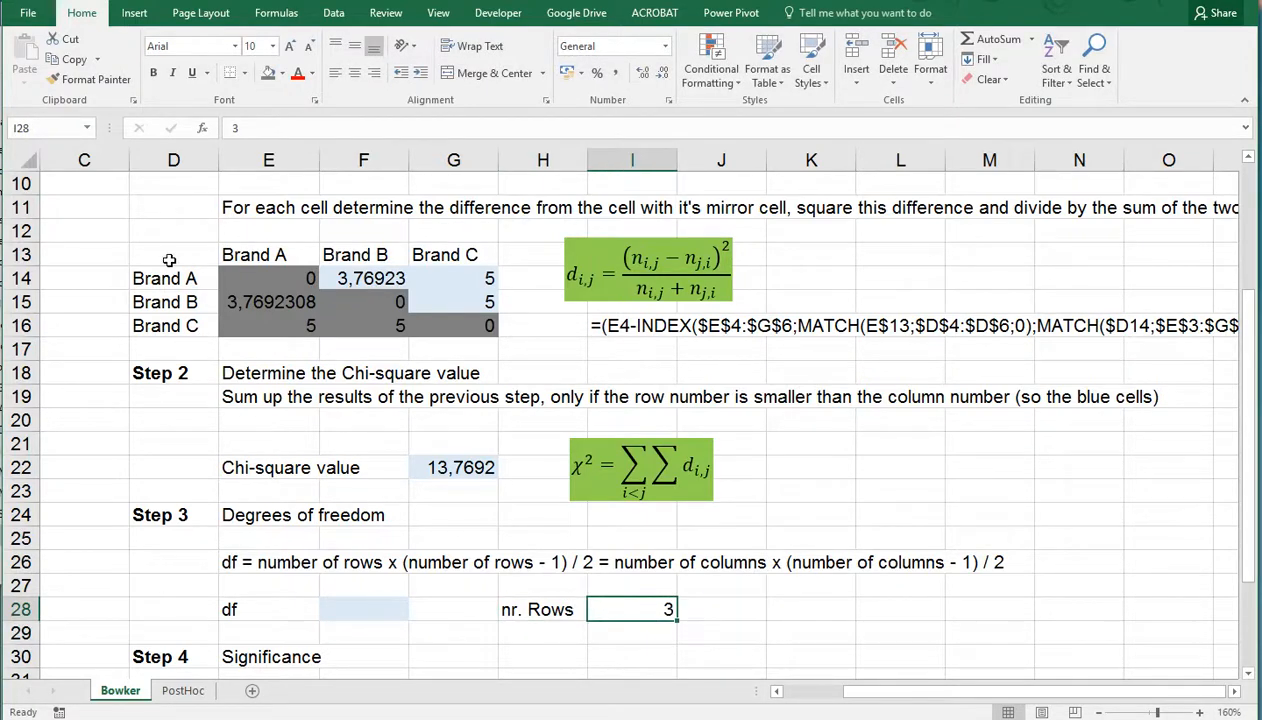
pyautogui.click(283, 76)
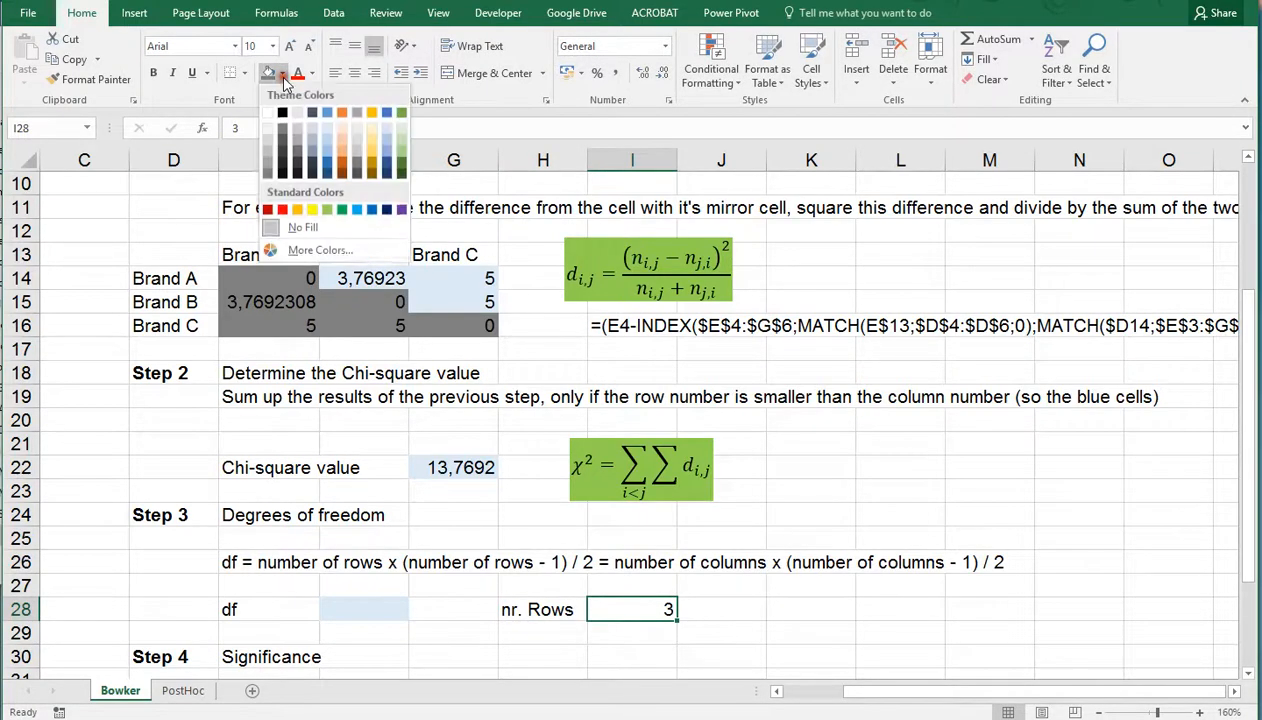
pyautogui.click(312, 209)
# Enter the degrees of freedom formula =I28*(I28-1)/2 in F28
pyautogui.click(363, 613)
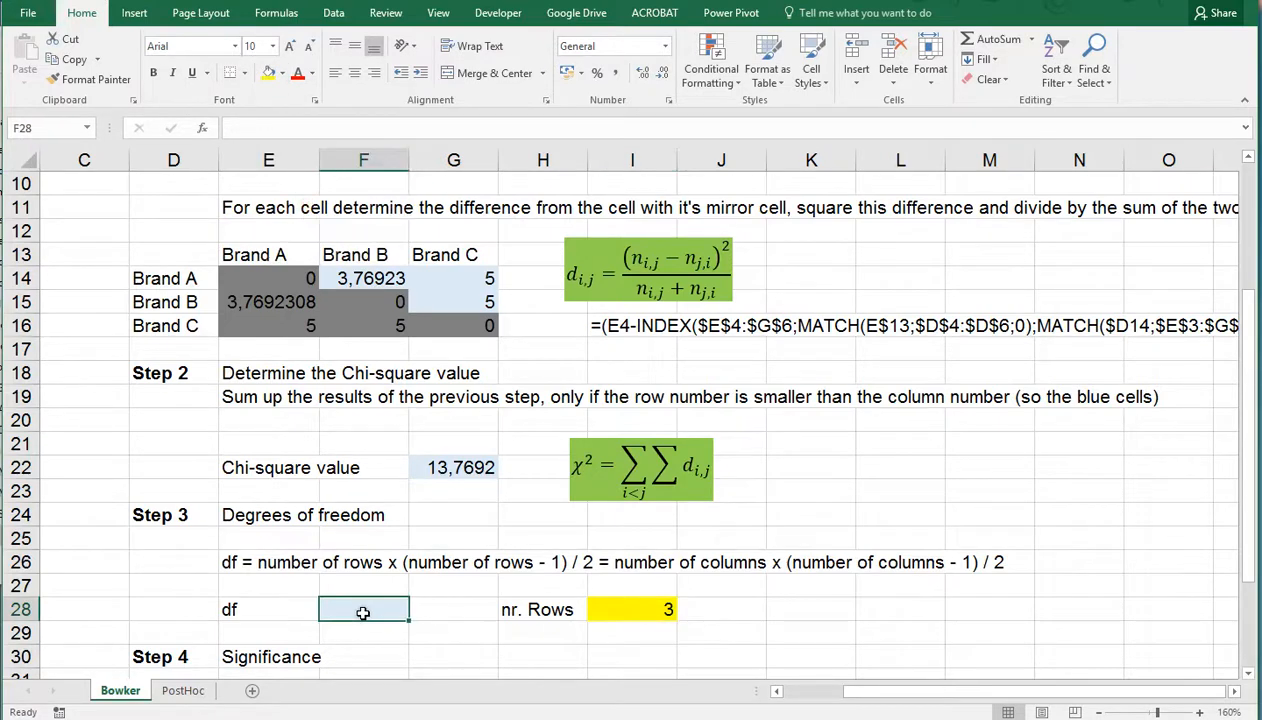
pyautogui.write('=')
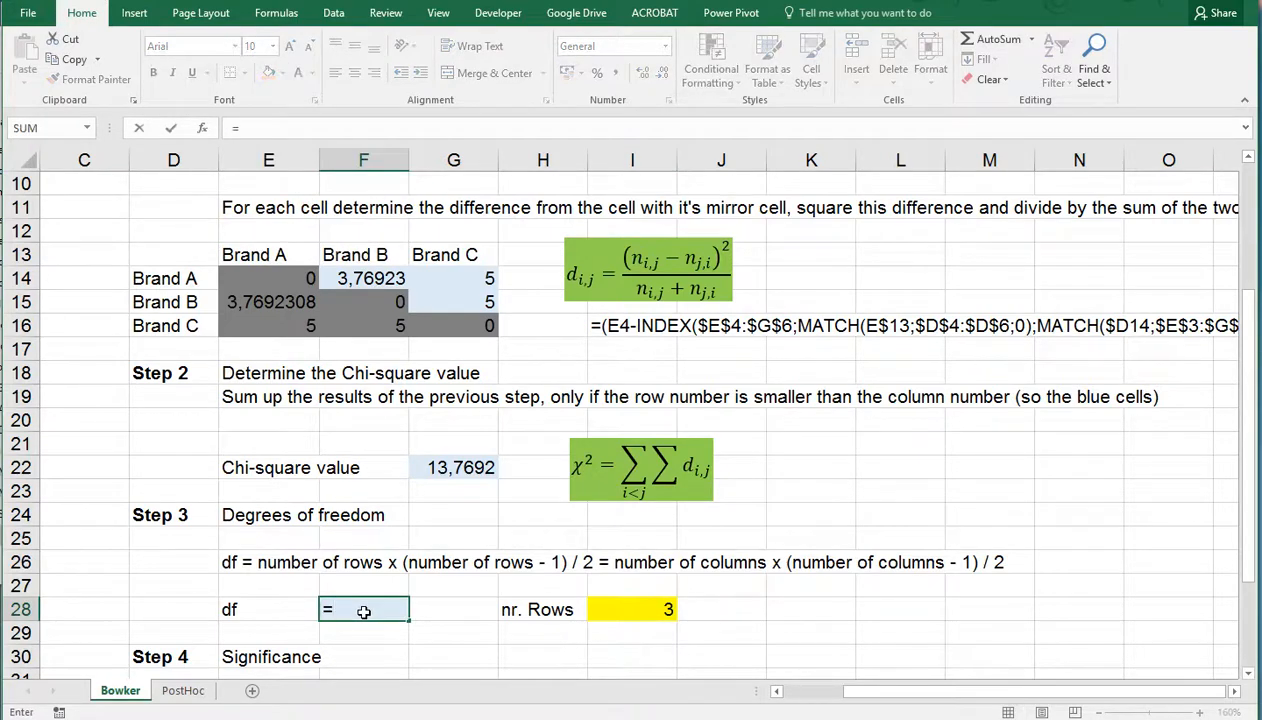
pyautogui.click(615, 607)
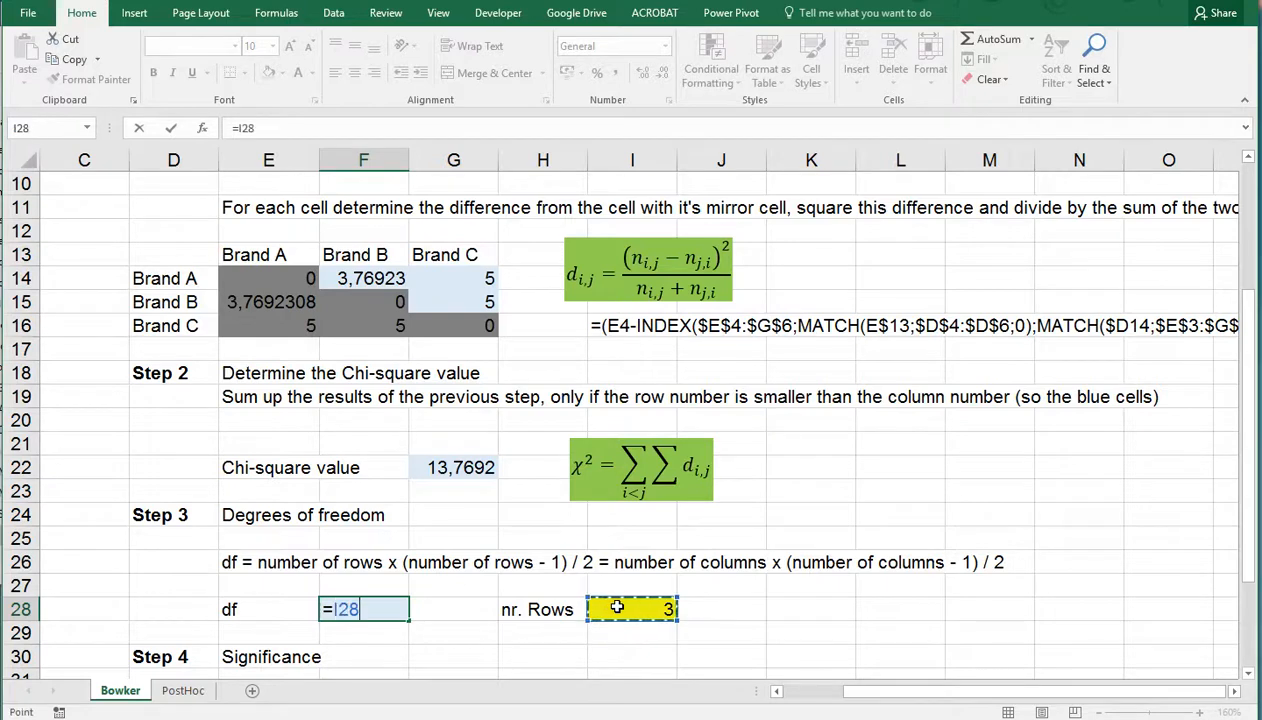
pyautogui.write('*')
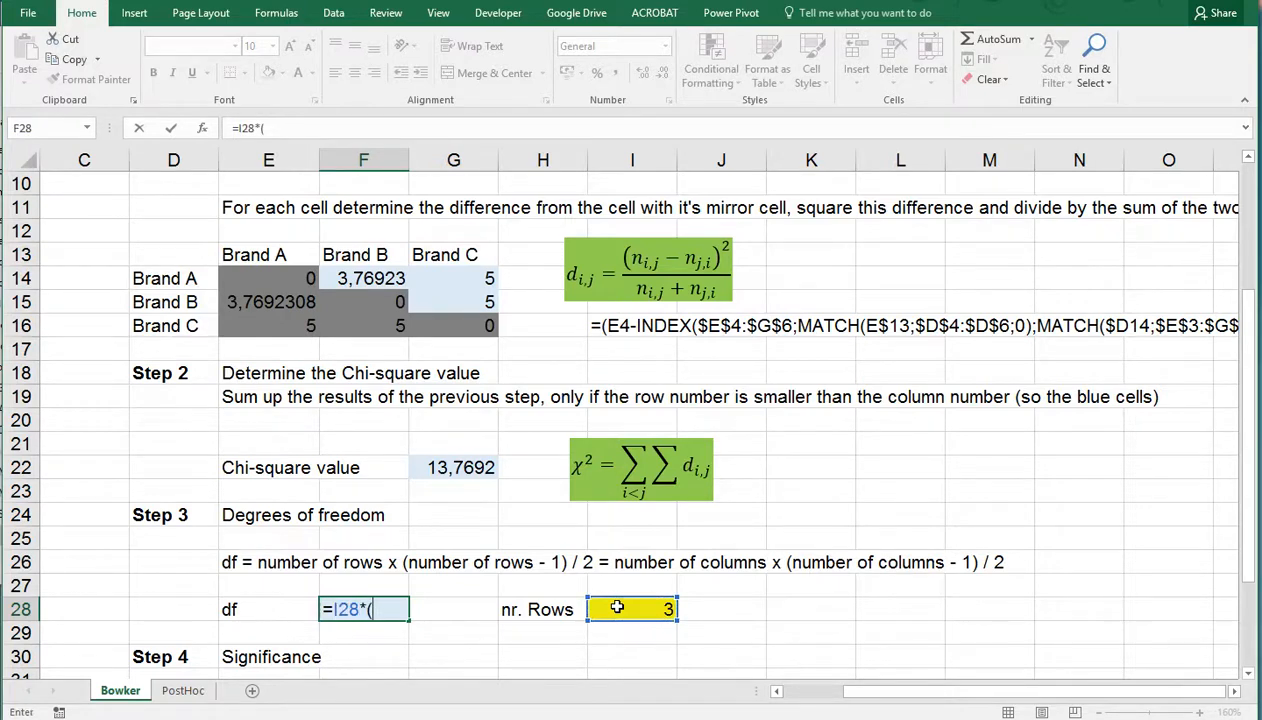
pyautogui.write('(')
pyautogui.click(620, 608)
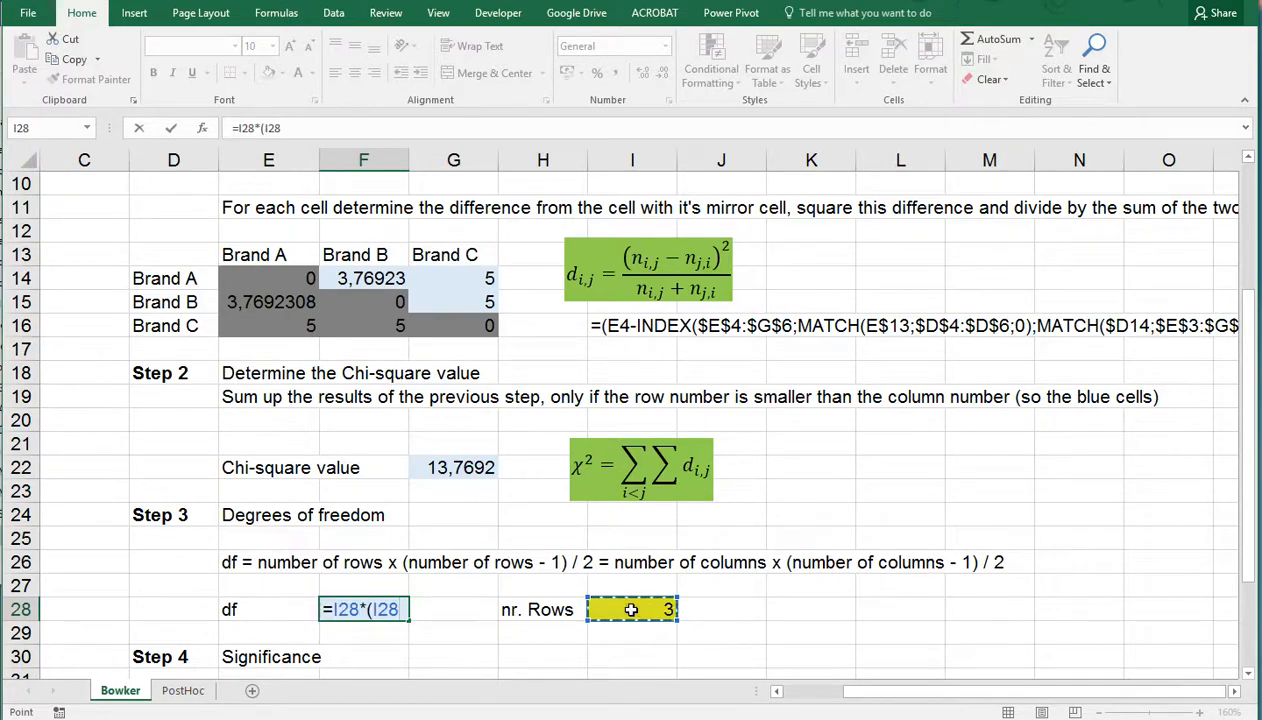
pyautogui.write('-1')
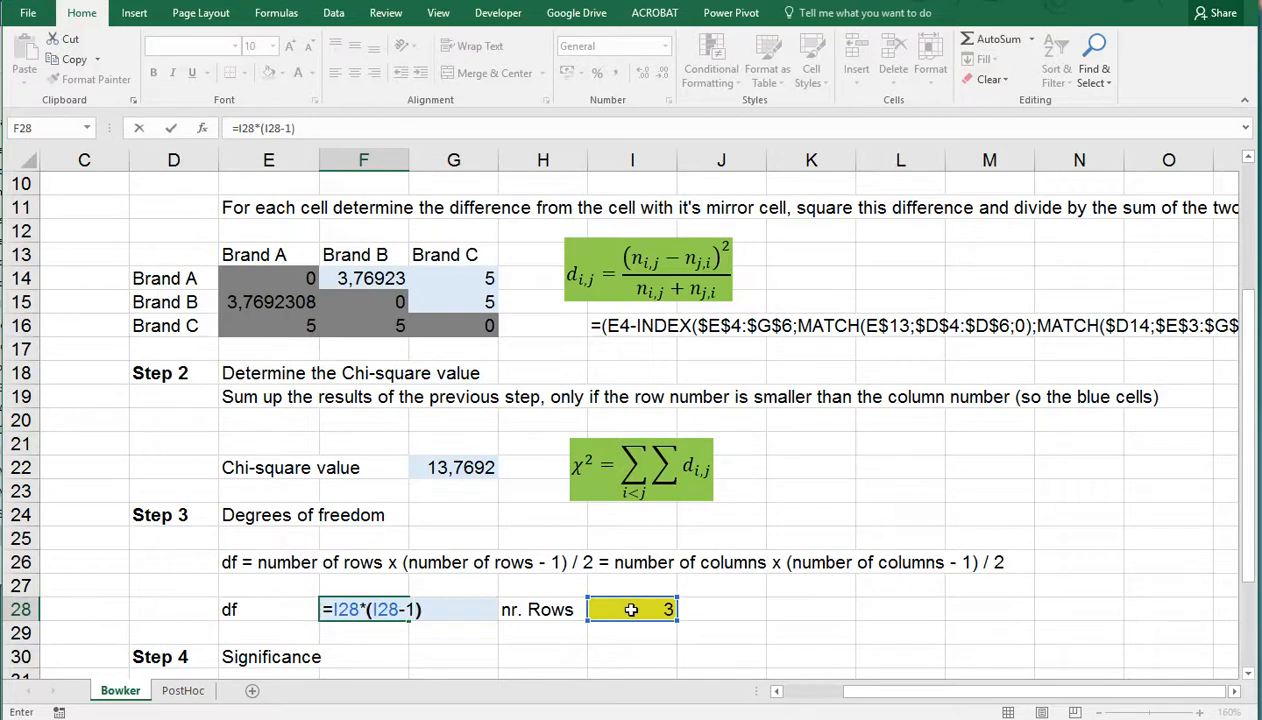
pyautogui.write(')/2')
pyautogui.press('Return')
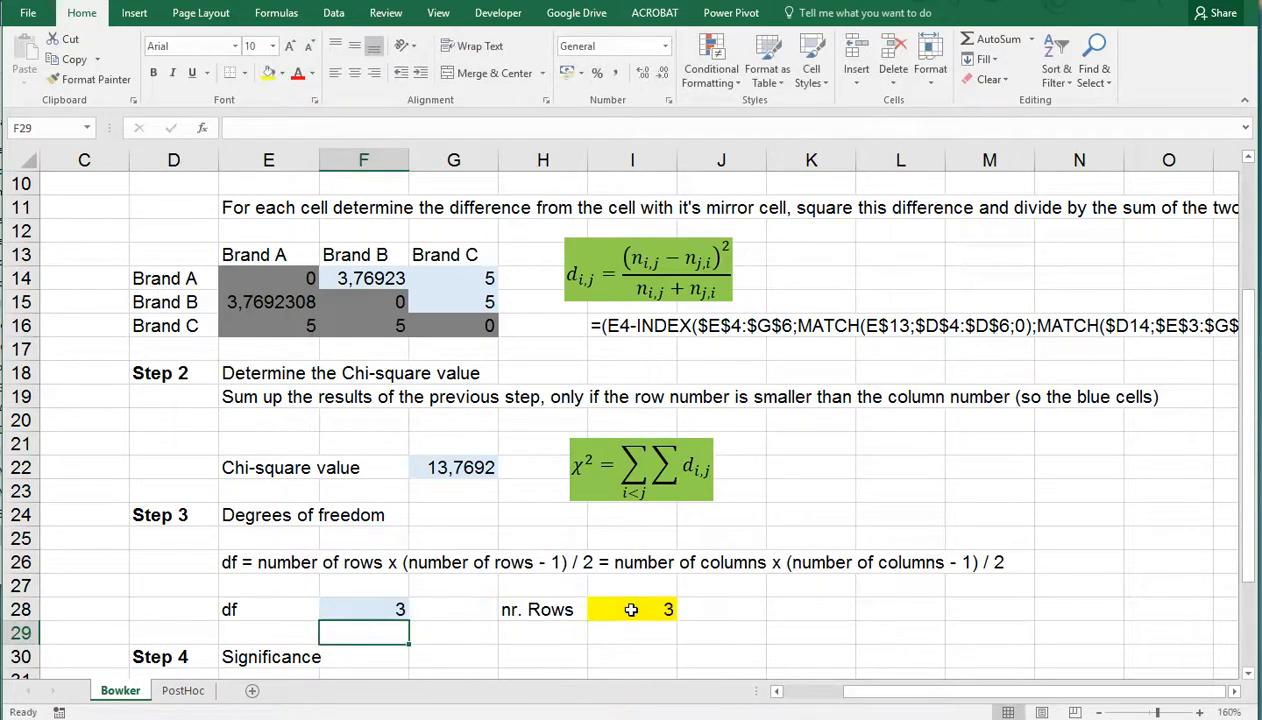
# Enter the significance formula =1-CHISQ.DIST(G22;F28;TRUE) in F32 under Step 4
pyautogui.scroll(-1, 494, 600)
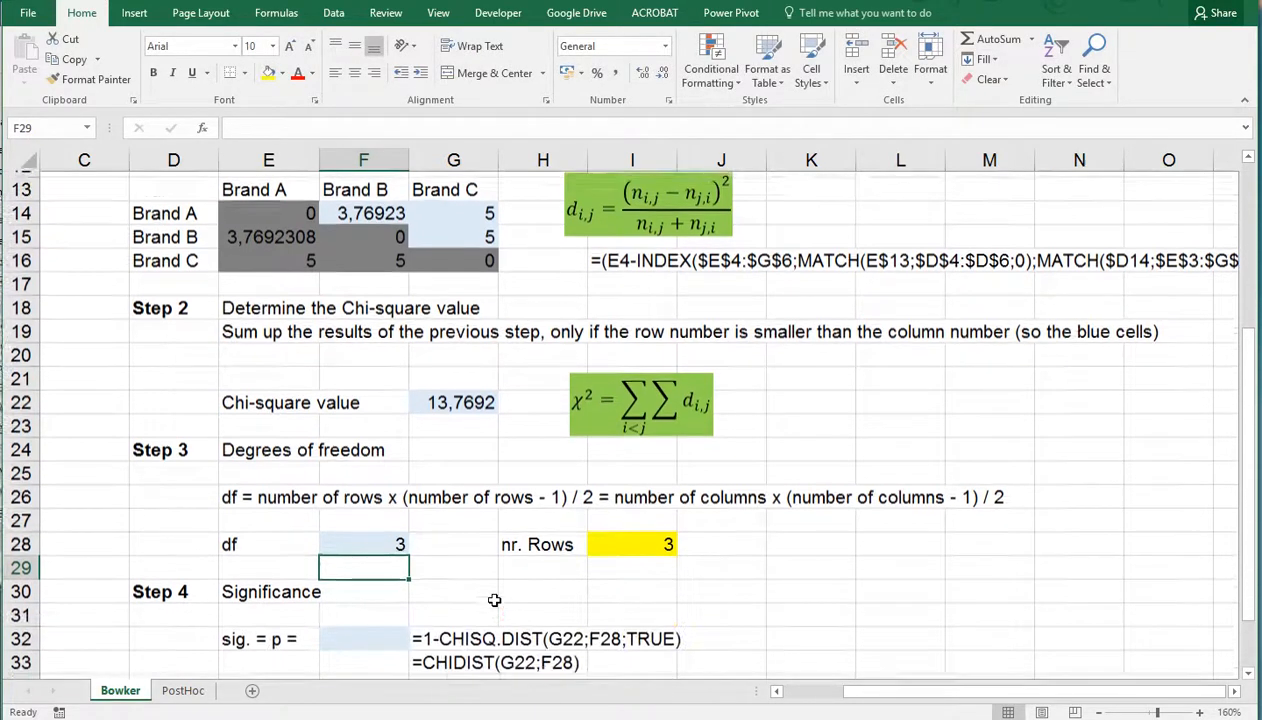
pyautogui.click(367, 629)
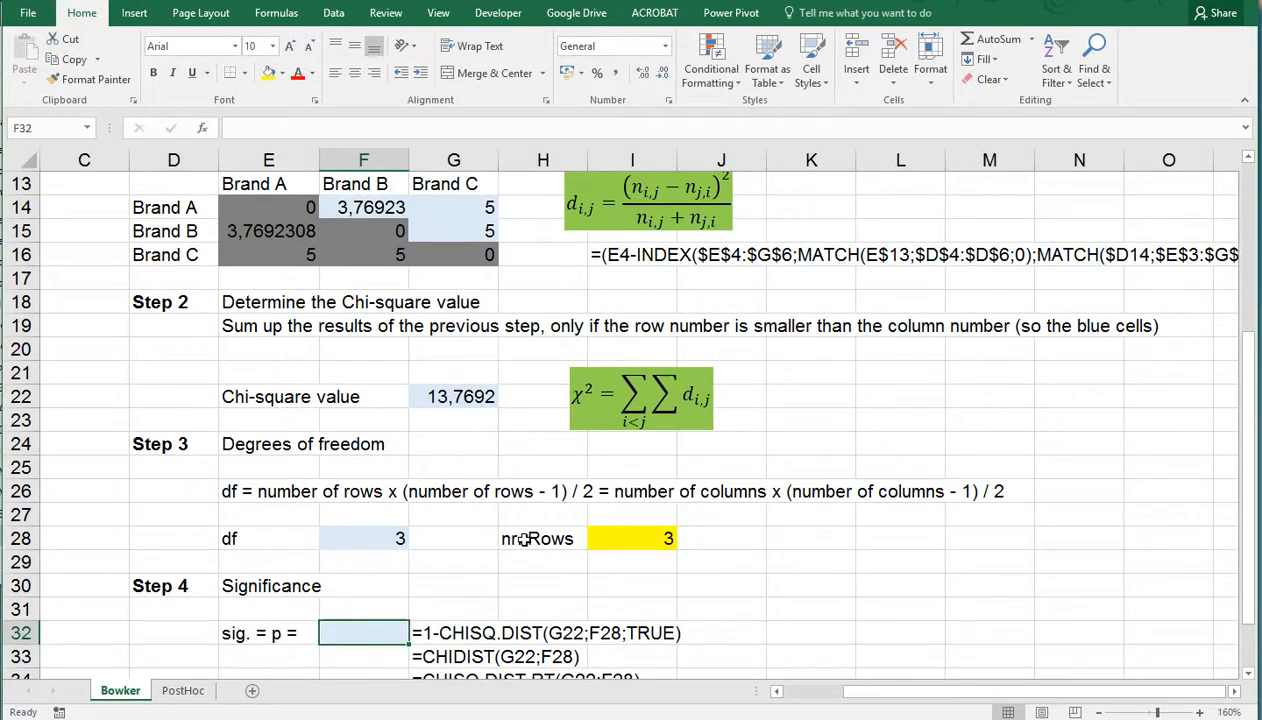
pyautogui.write('=1-')
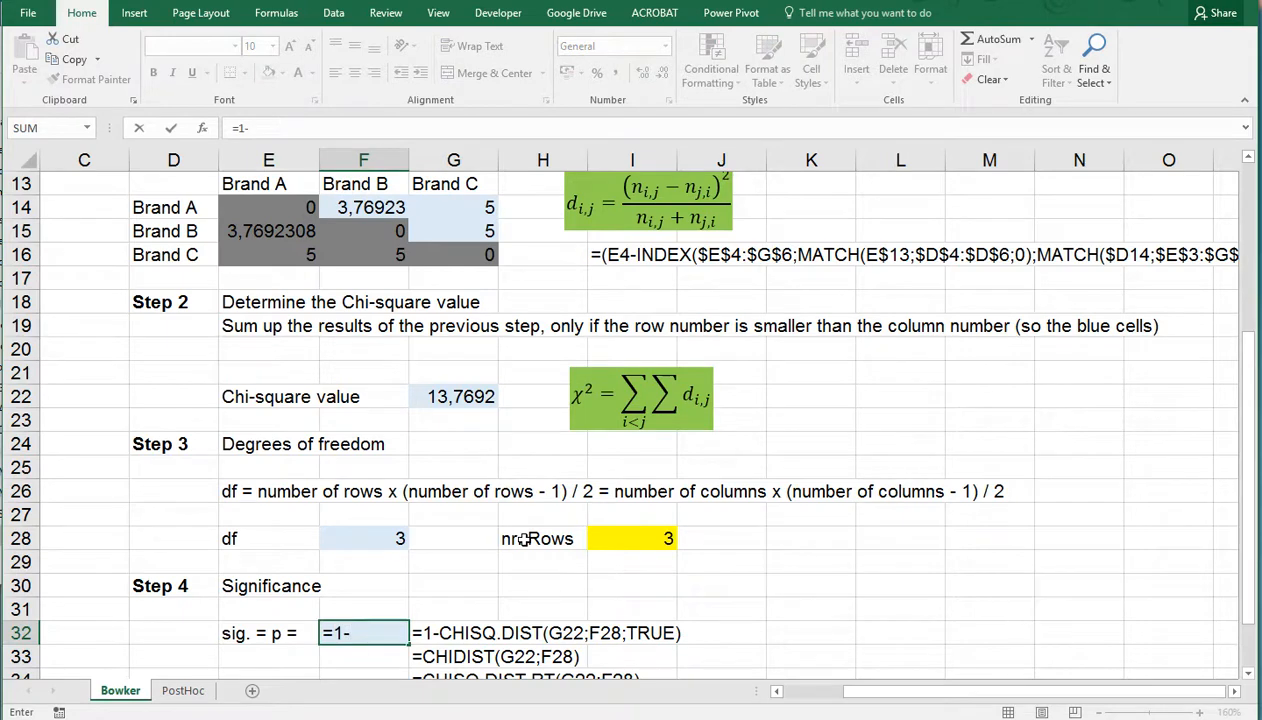
pyautogui.write('chis')
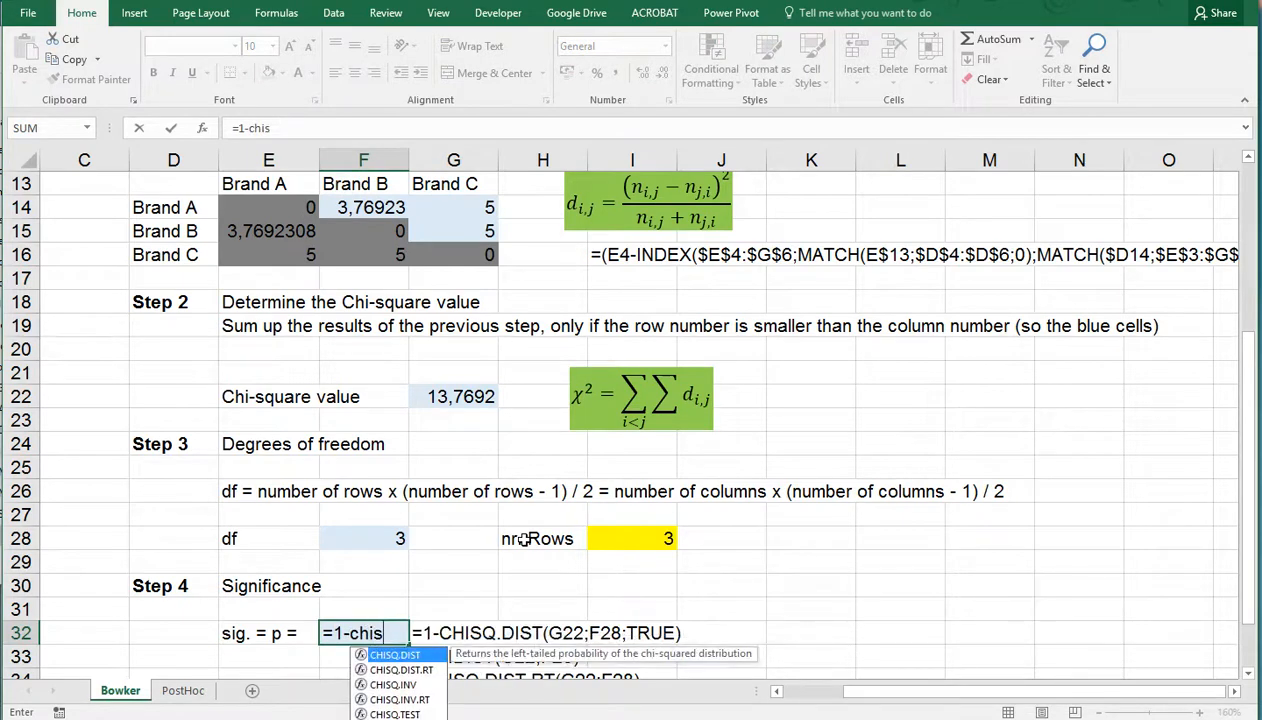
pyautogui.press('Tab')
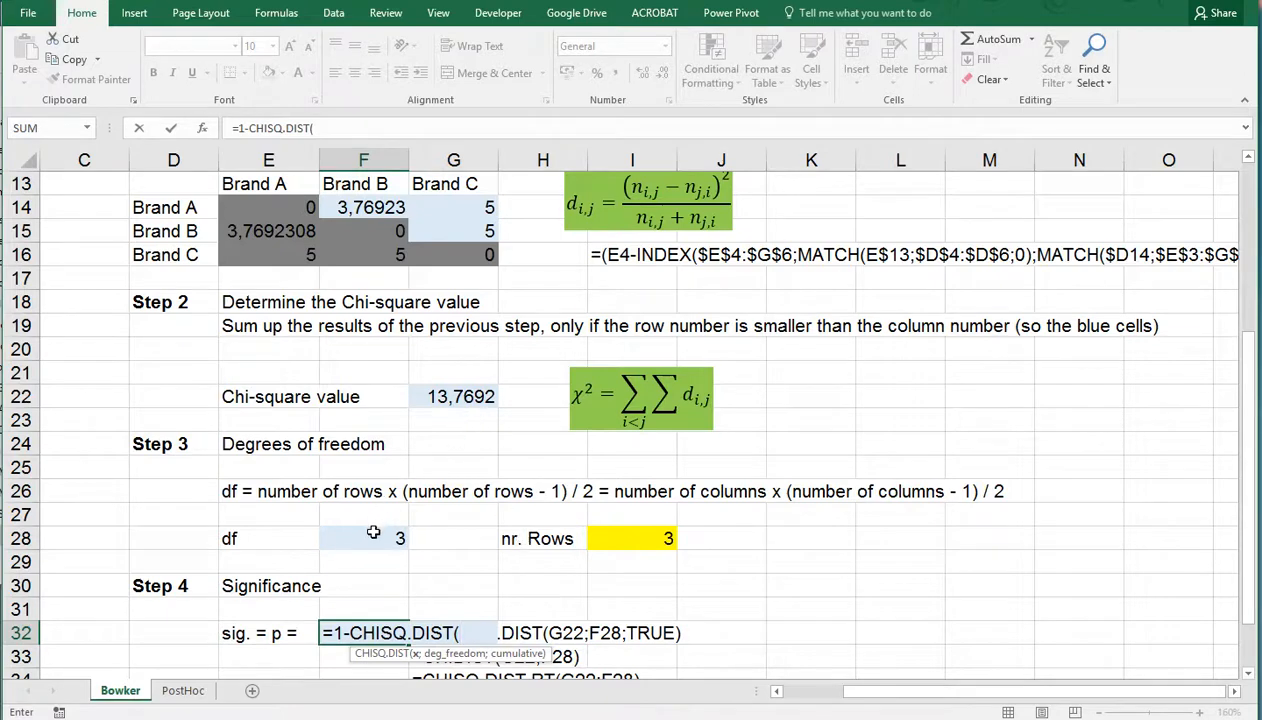
pyautogui.click(444, 397)
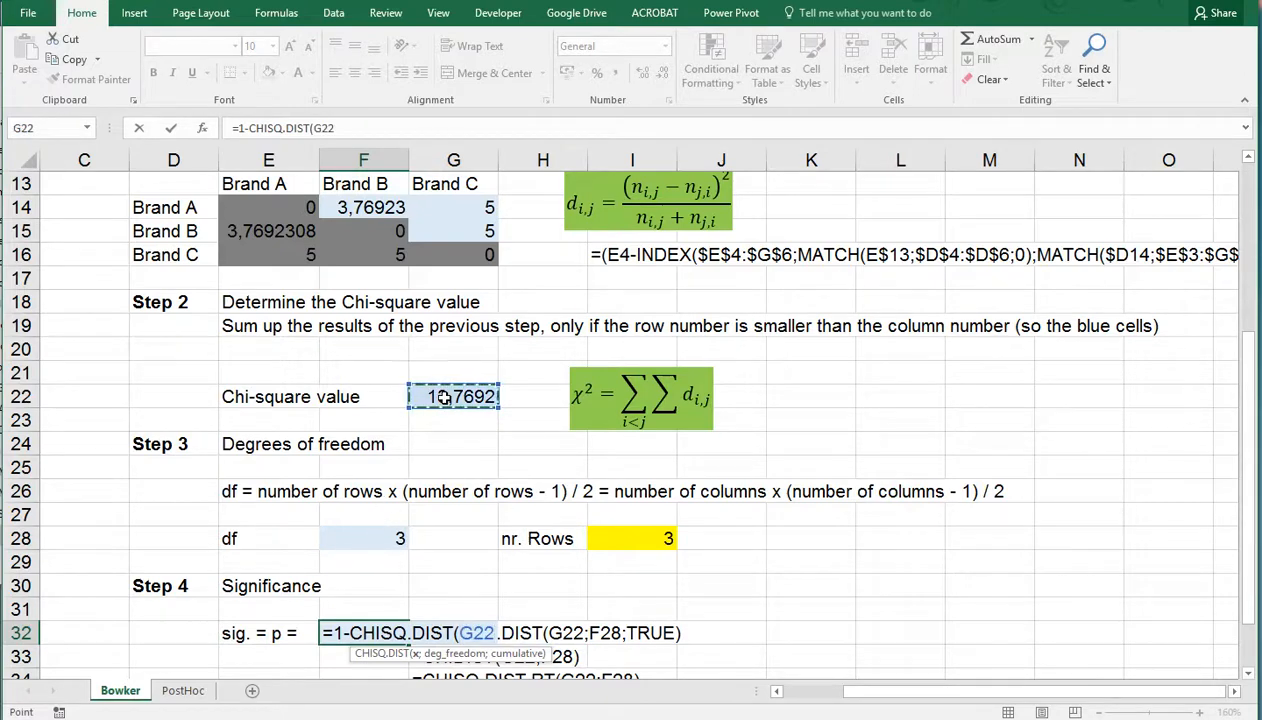
pyautogui.write(';')
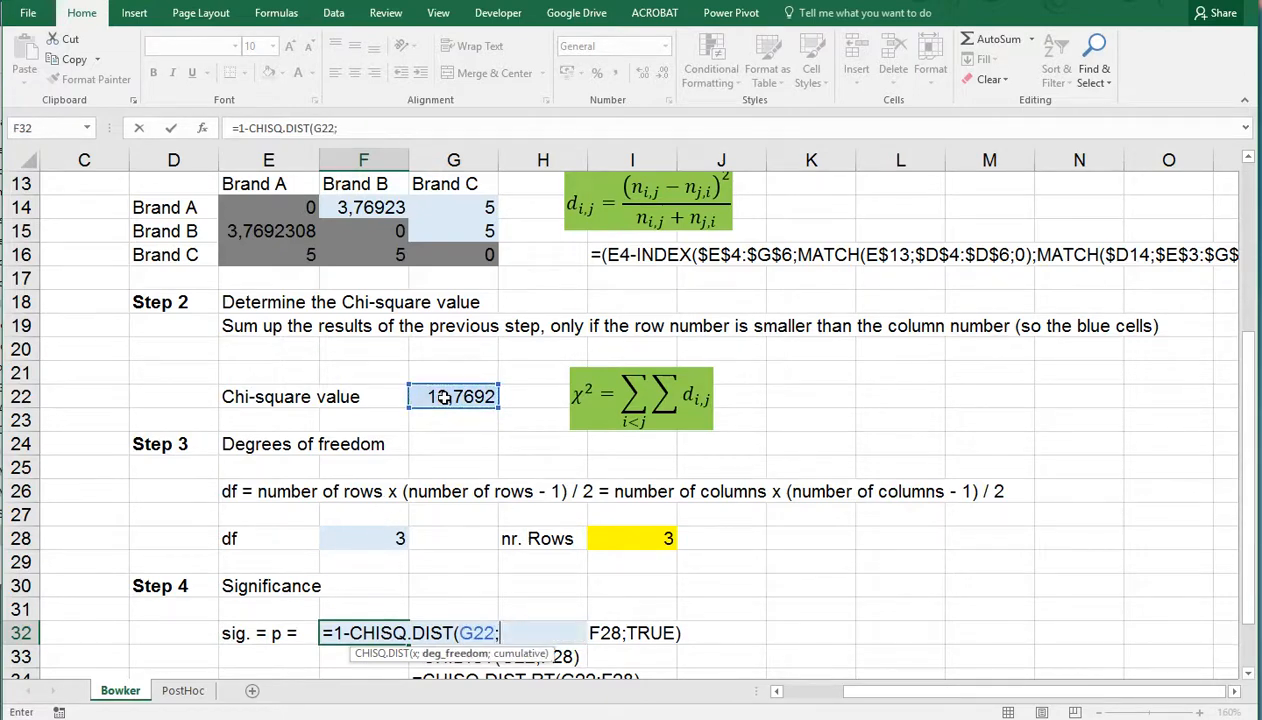
pyautogui.click(358, 540)
pyautogui.press('Return')
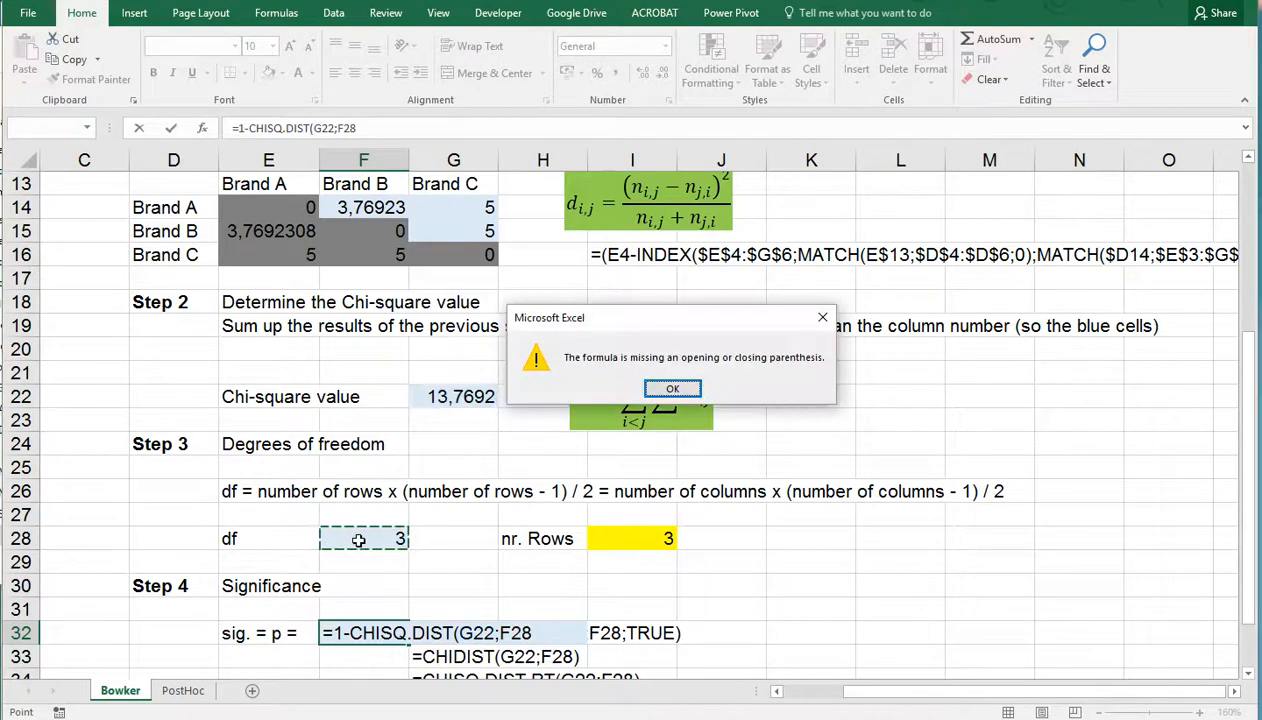
pyautogui.press('Return')
pyautogui.press('Right')
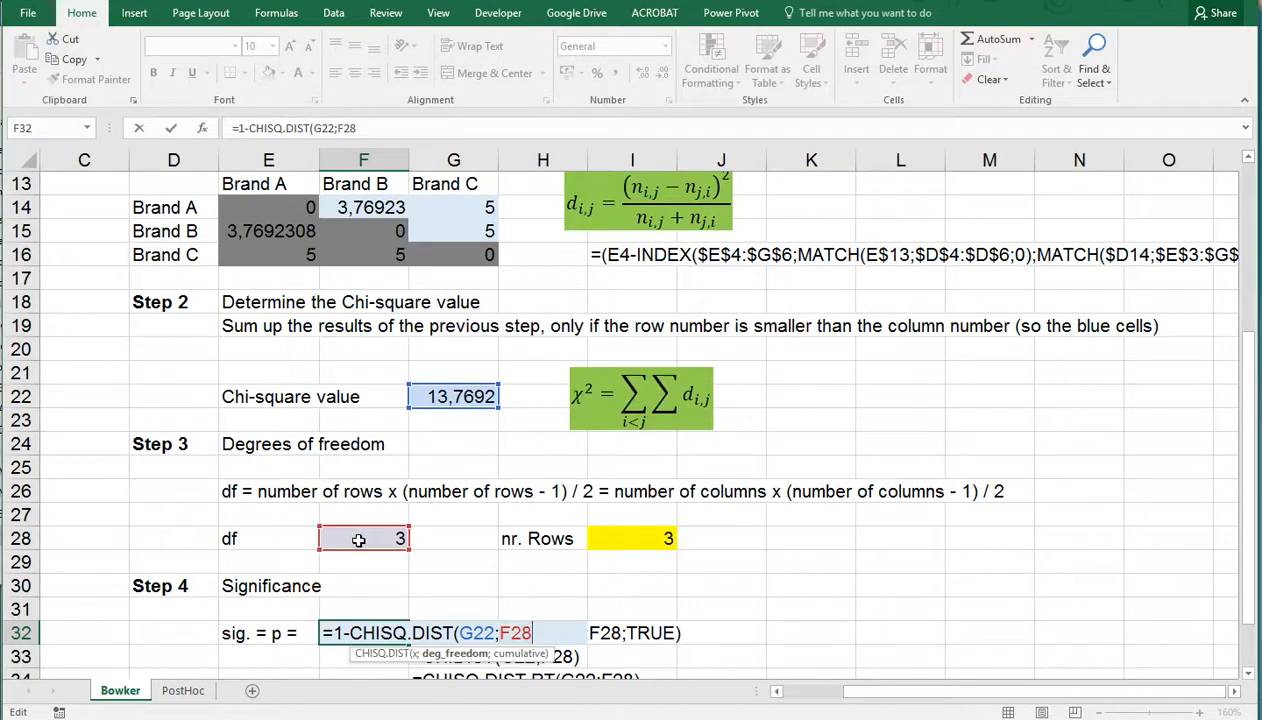
pyautogui.write(';tr')
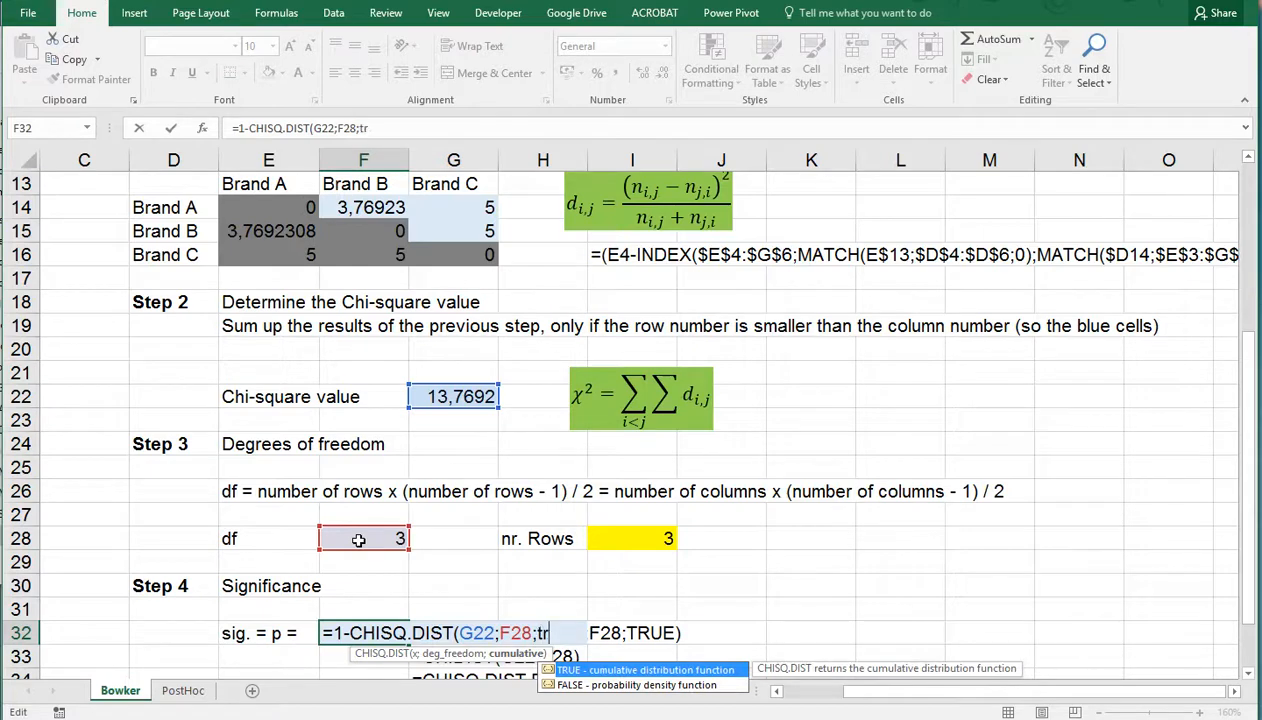
pyautogui.write('ue)')
pyautogui.press('Return')
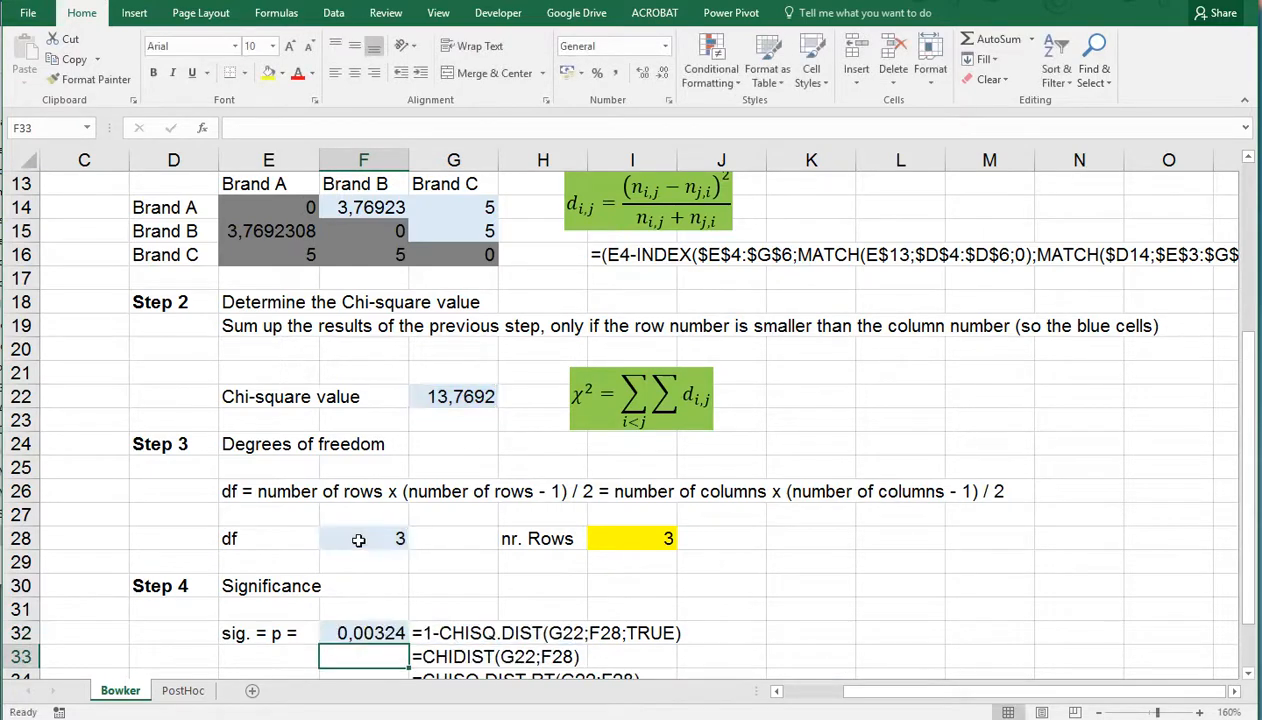
# Enter the alternative significance formula =CHIDIST(G22;F28) in F33
pyautogui.scroll(-1, 358, 540)
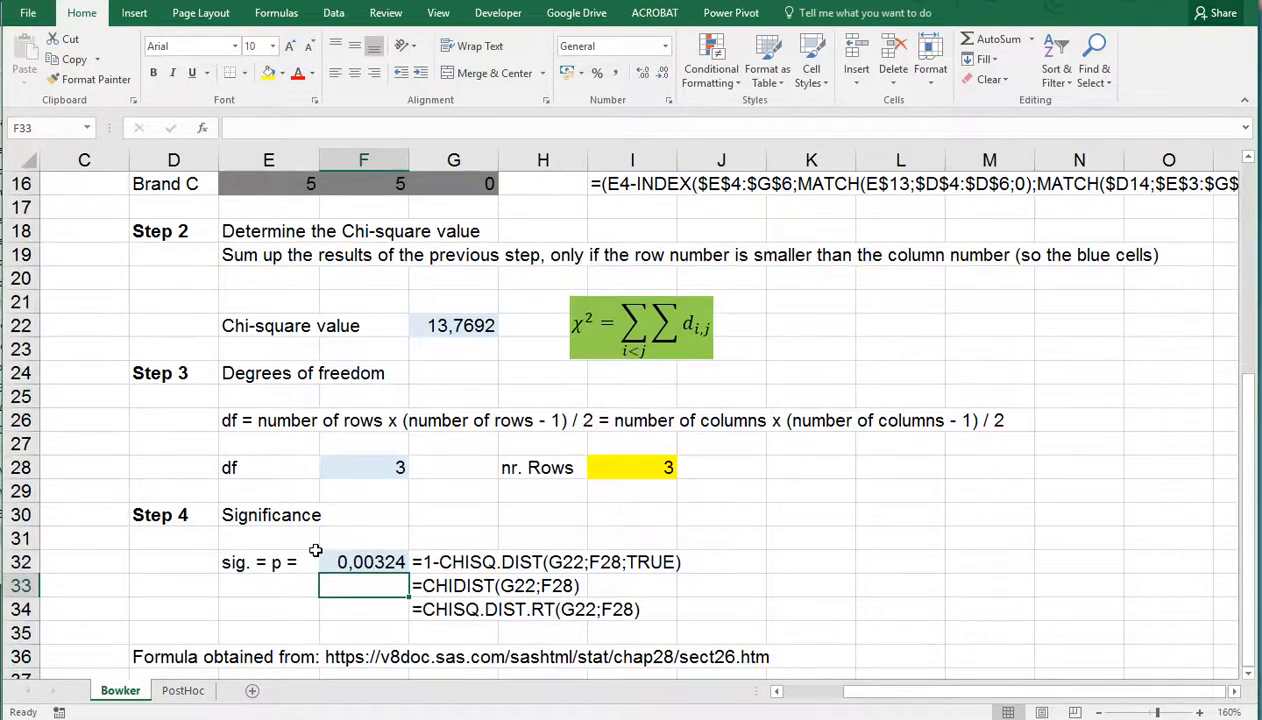
pyautogui.scroll(1, 315, 550)
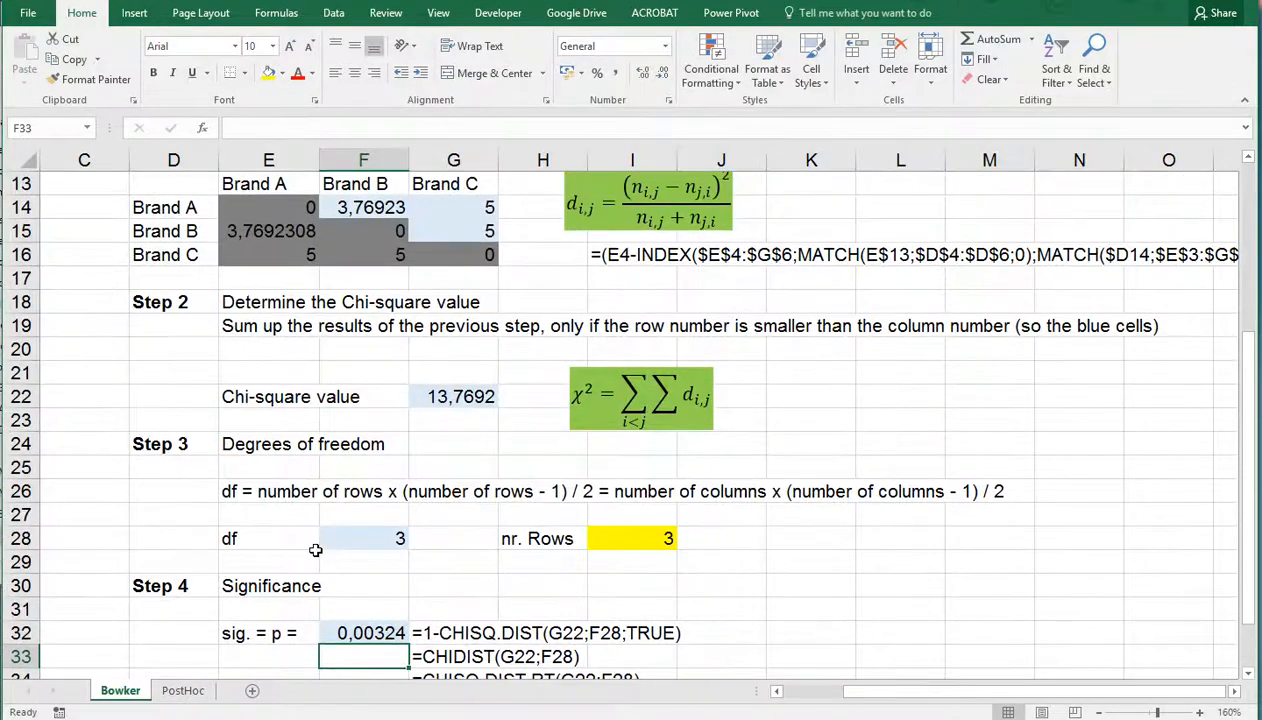
pyautogui.write('=chidi')
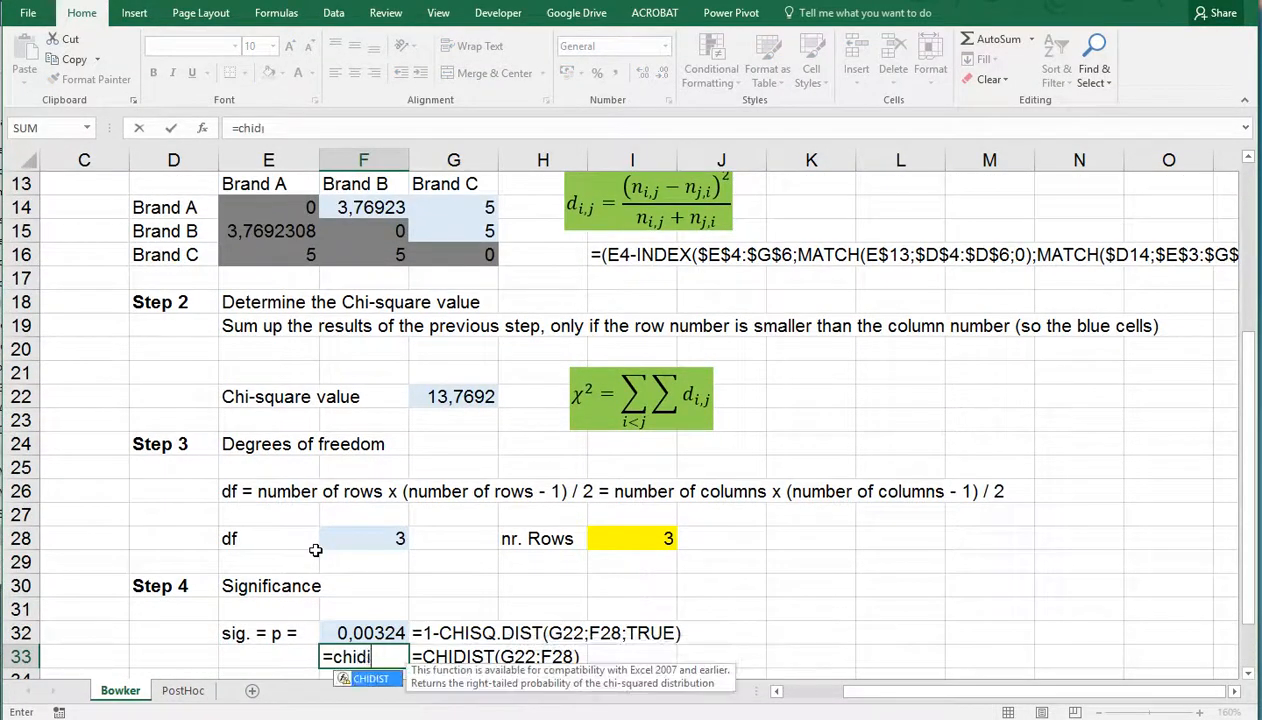
pyautogui.write('st(')
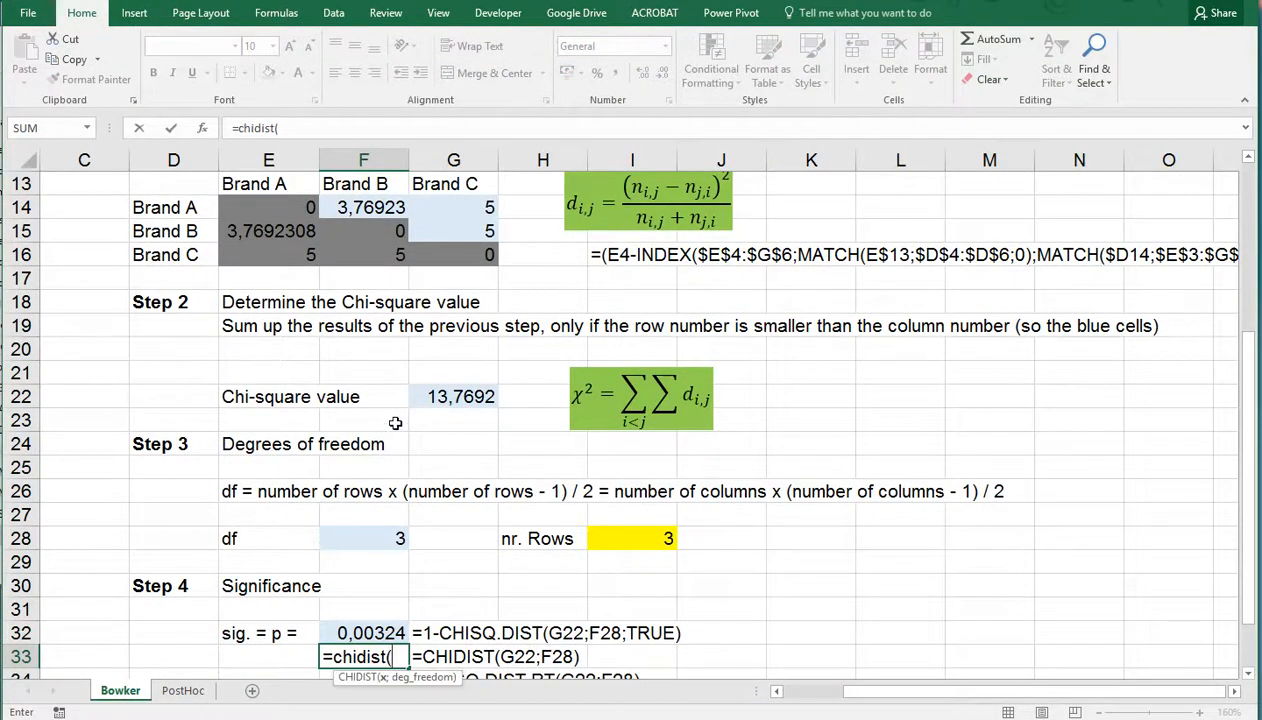
pyautogui.click(442, 397)
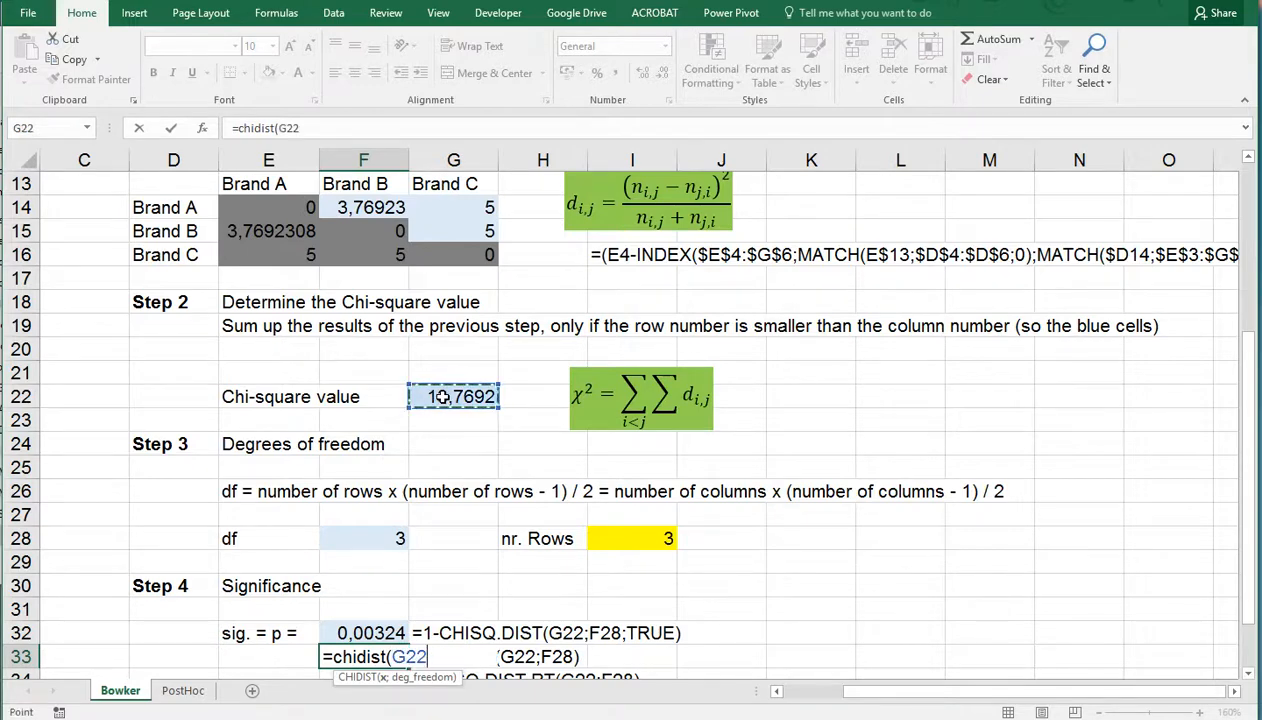
pyautogui.write(';')
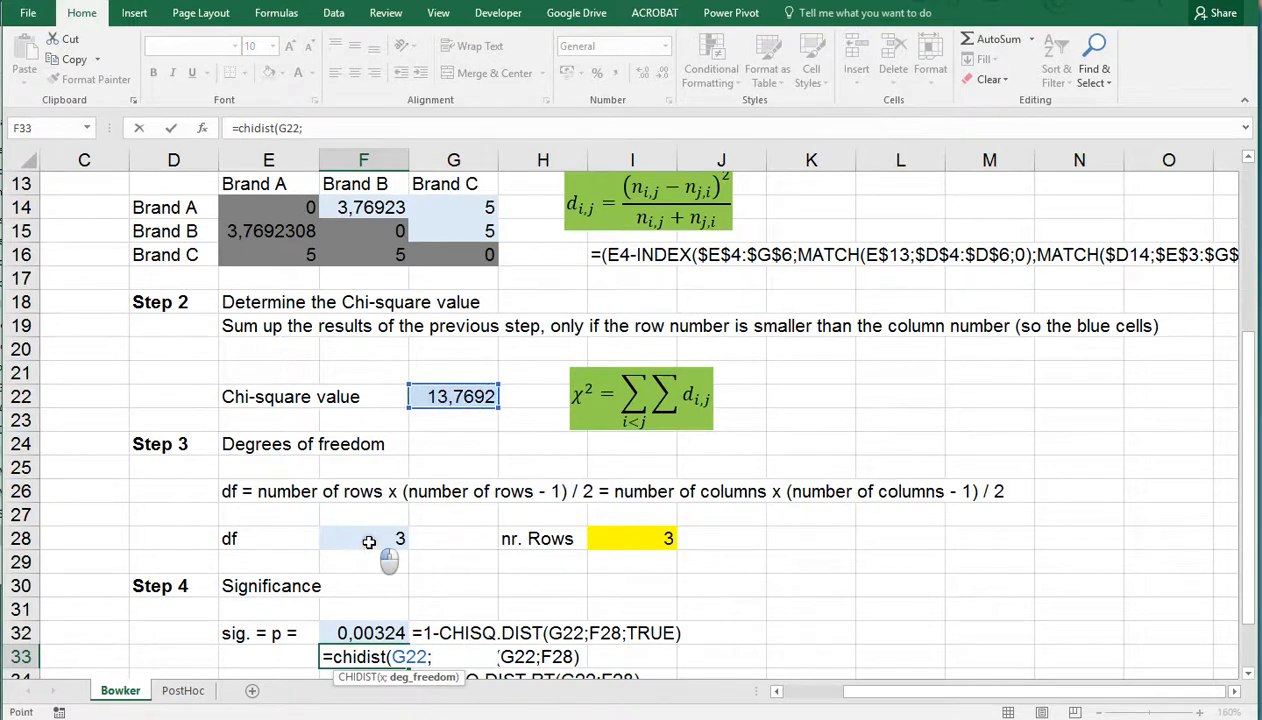
pyautogui.click(397, 539)
pyautogui.press('Return')
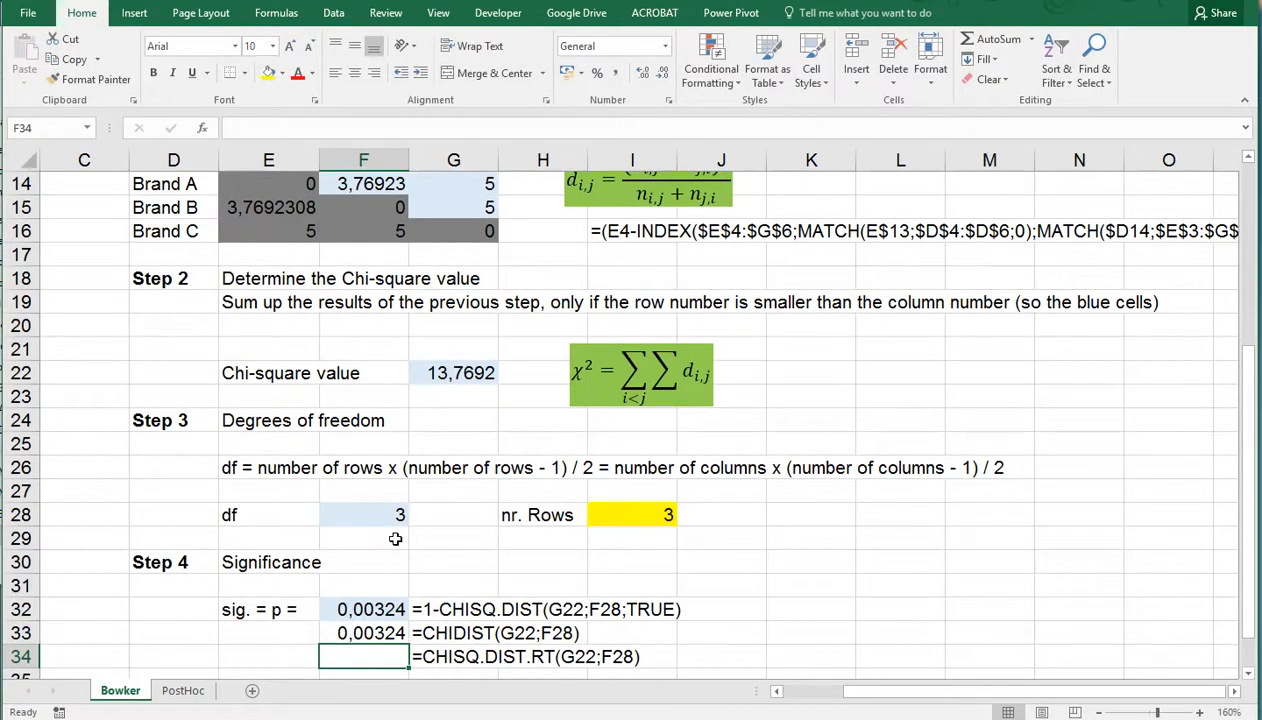
# Enter the right-tailed significance formula =CHISQ.DIST.RT(G22;F28) in F34
pyautogui.write('=chi')
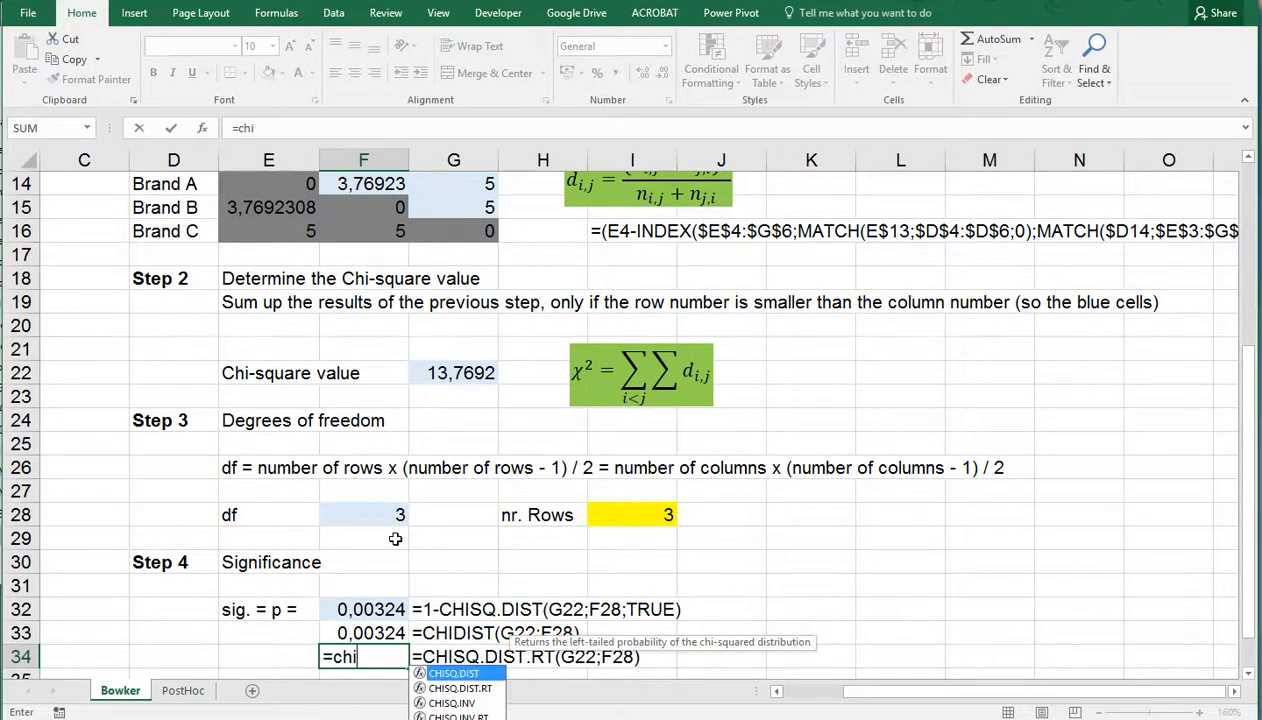
pyautogui.press('Down')
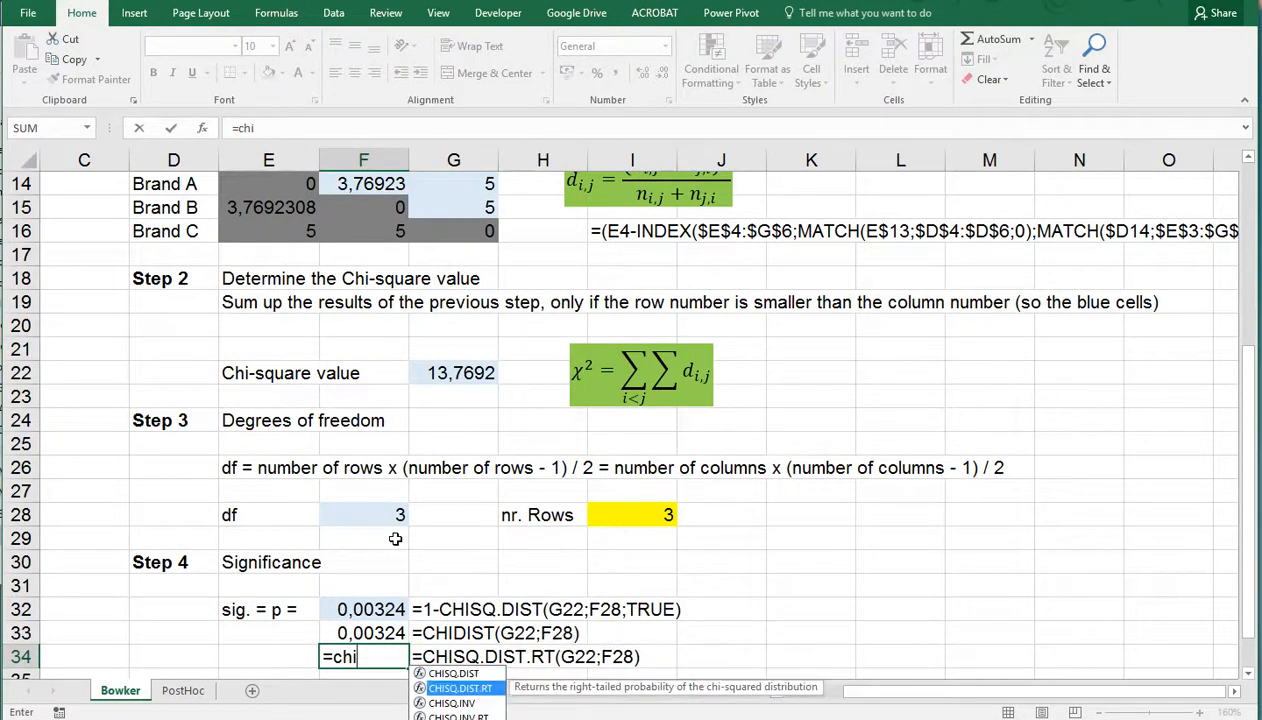
pyautogui.press('Tab')
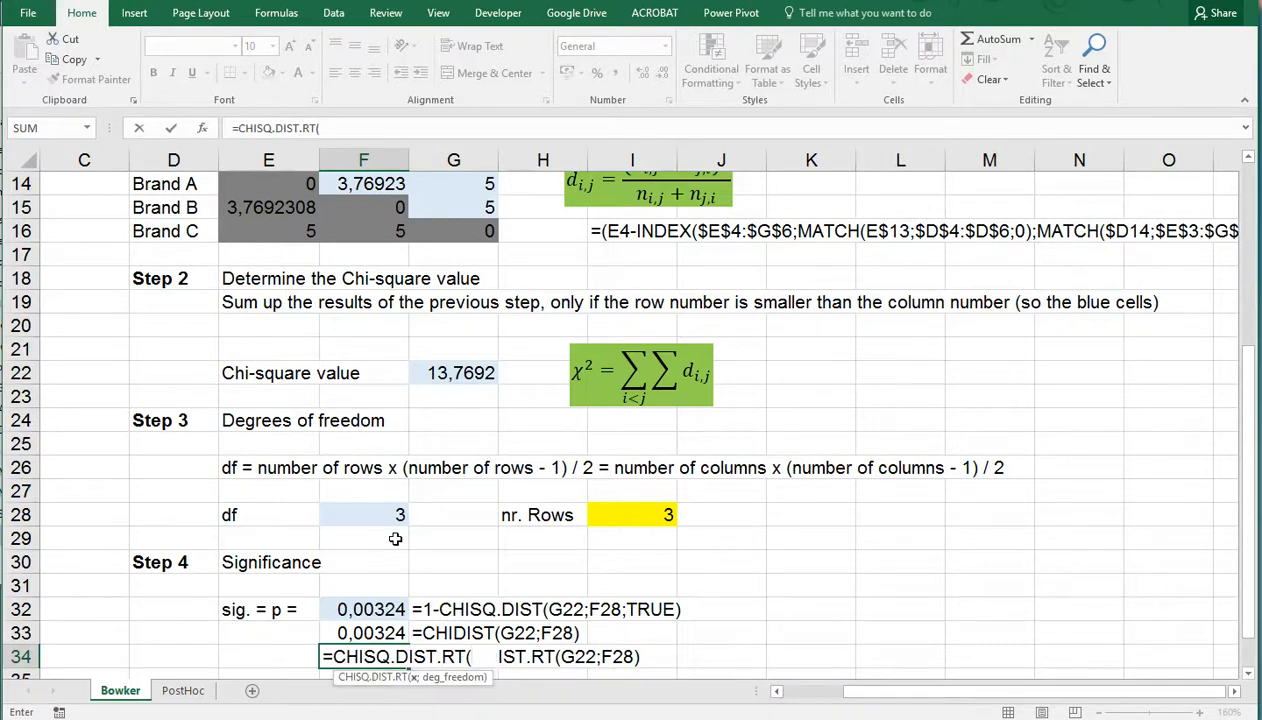
pyautogui.click(441, 372)
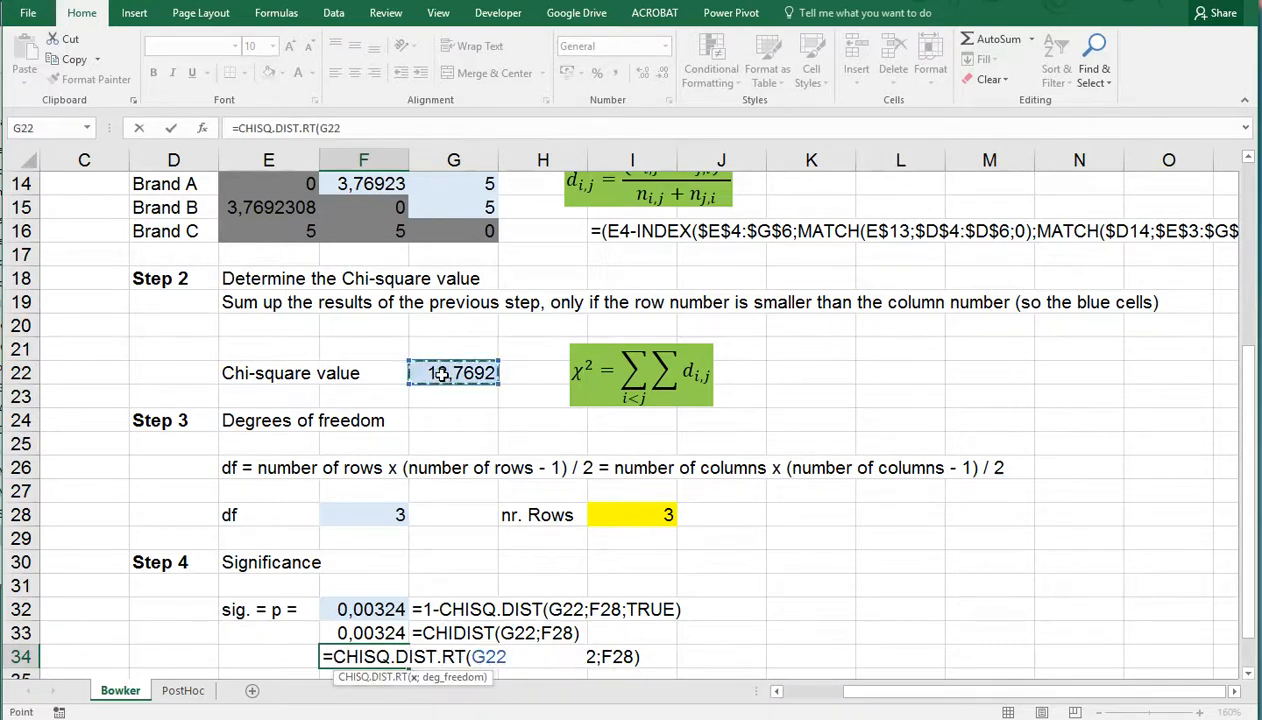
pyautogui.write(';')
pyautogui.click(366, 514)
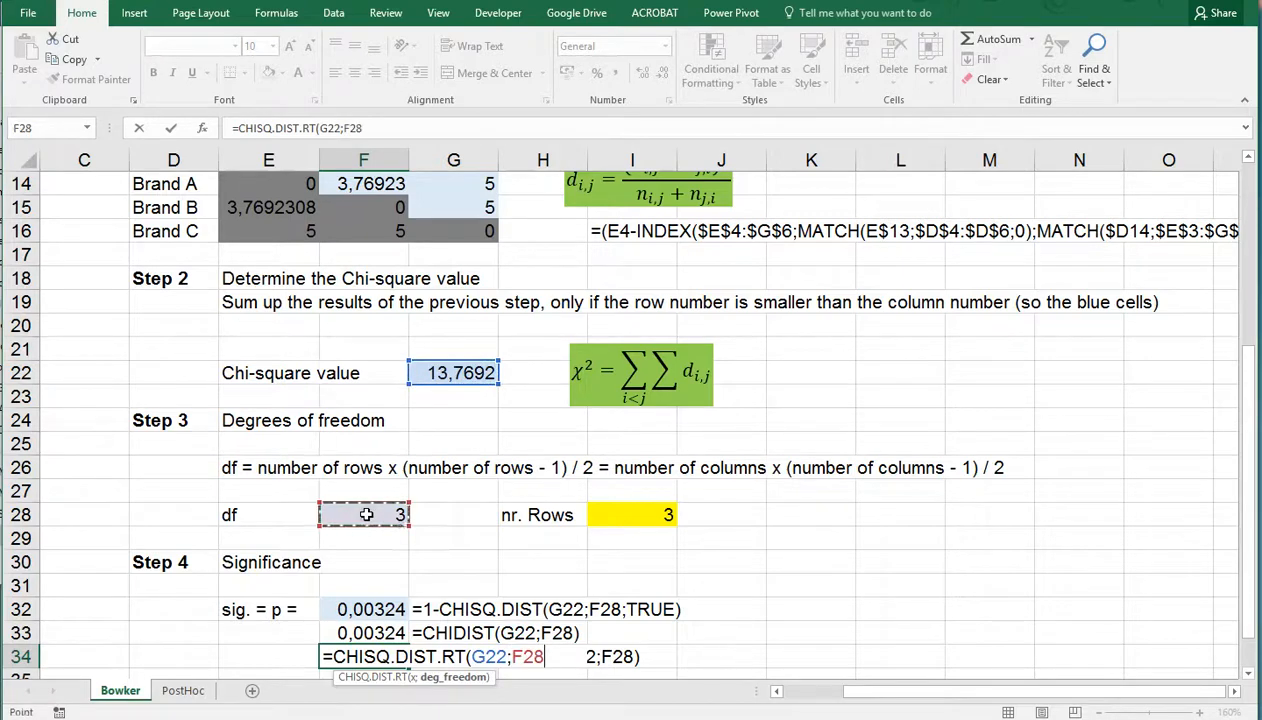
pyautogui.press('Return')
pyautogui.press('Up')
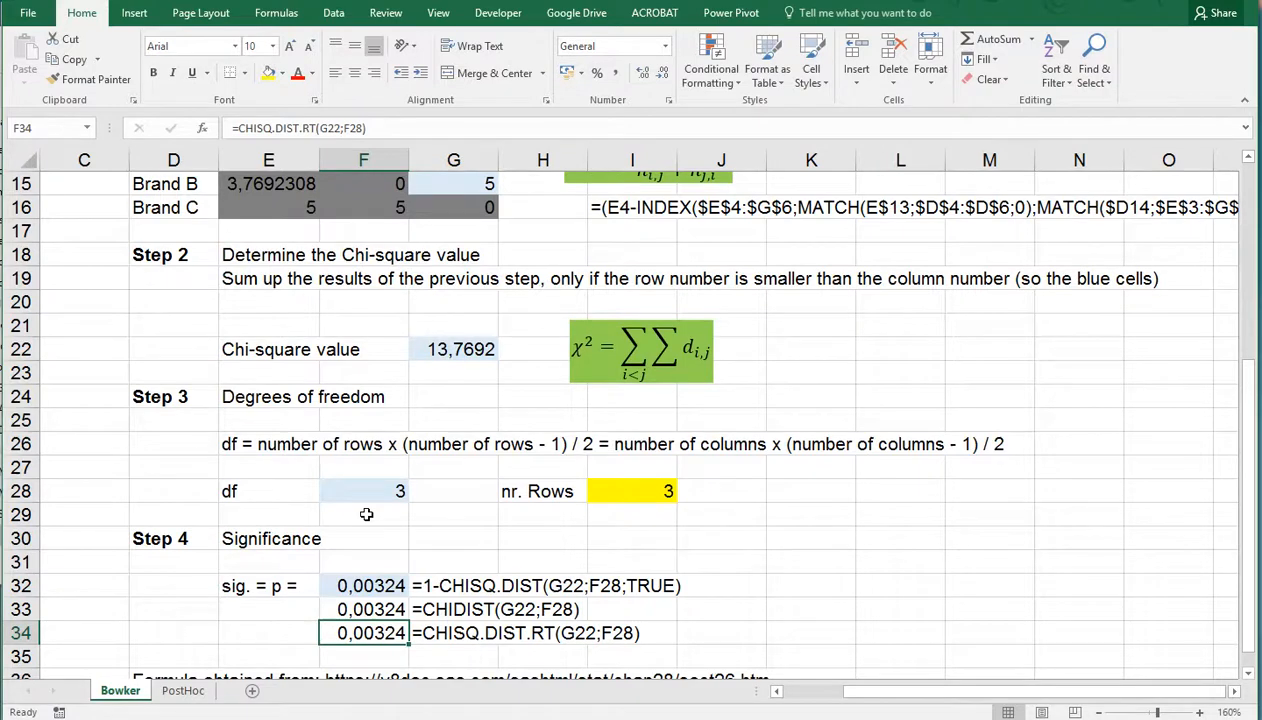
pyautogui.scroll(5, 366, 514)
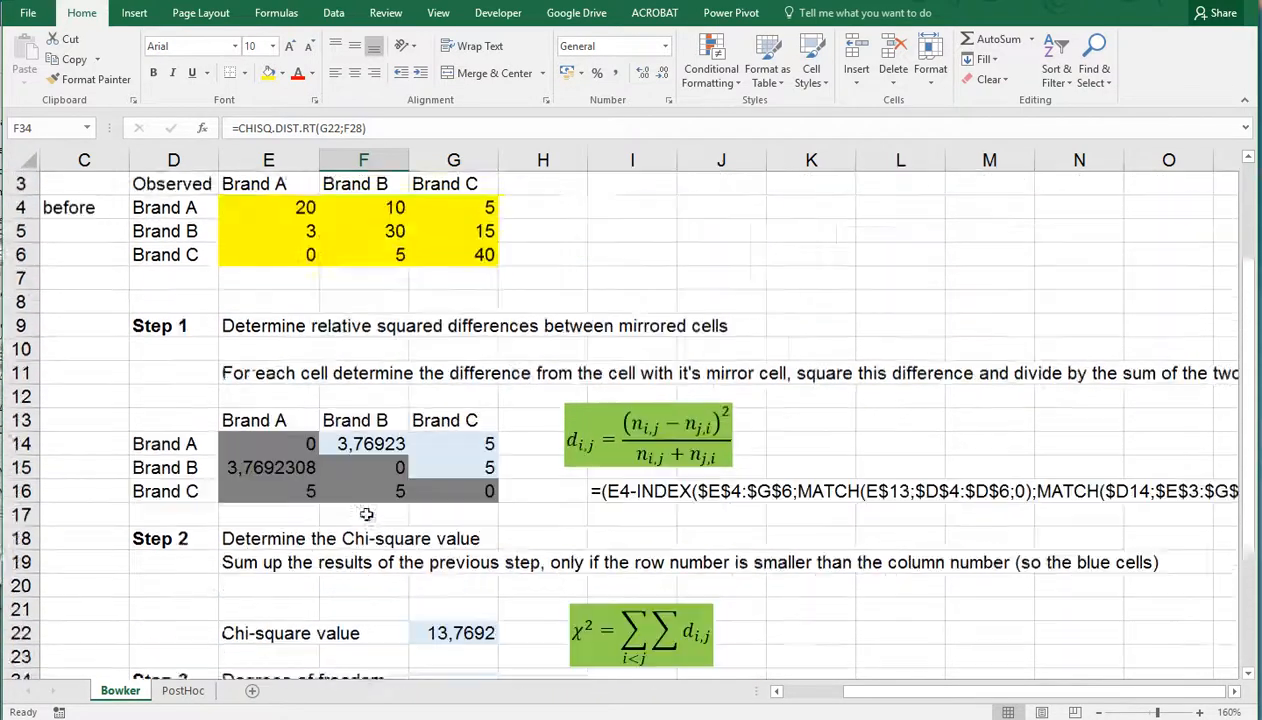